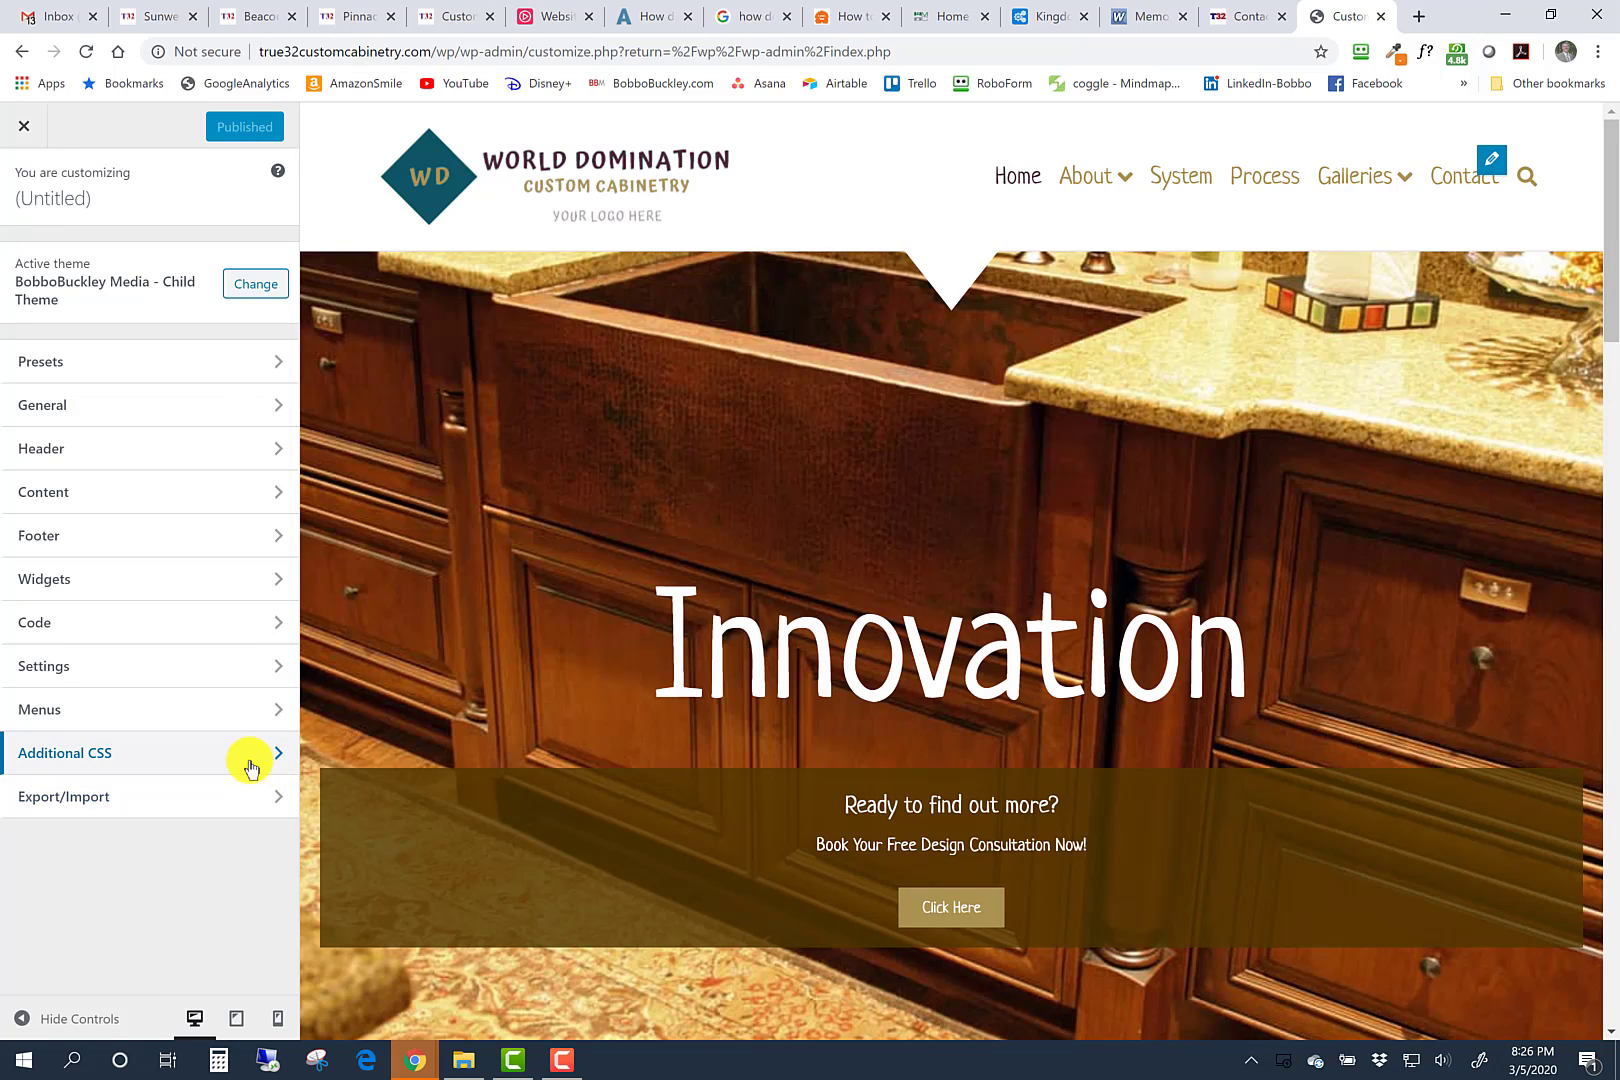
Step: Open the Header settings and look through the available Top Bar Layout choices
click(147, 455)
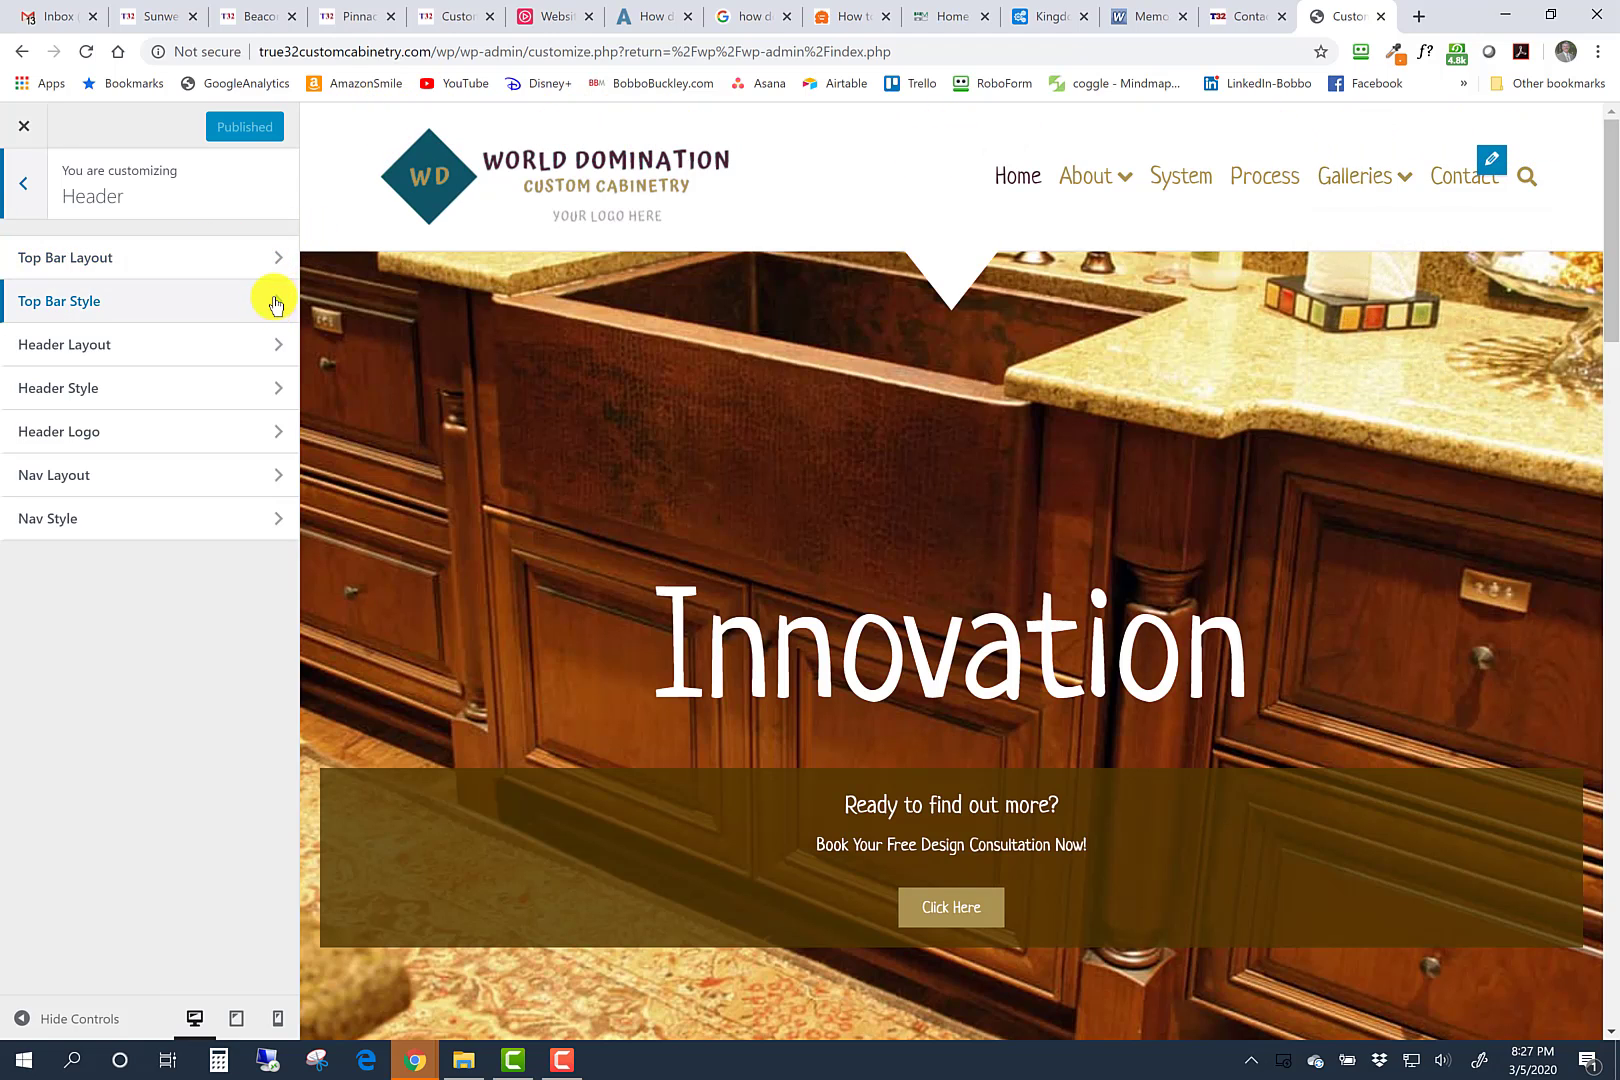
click(277, 256)
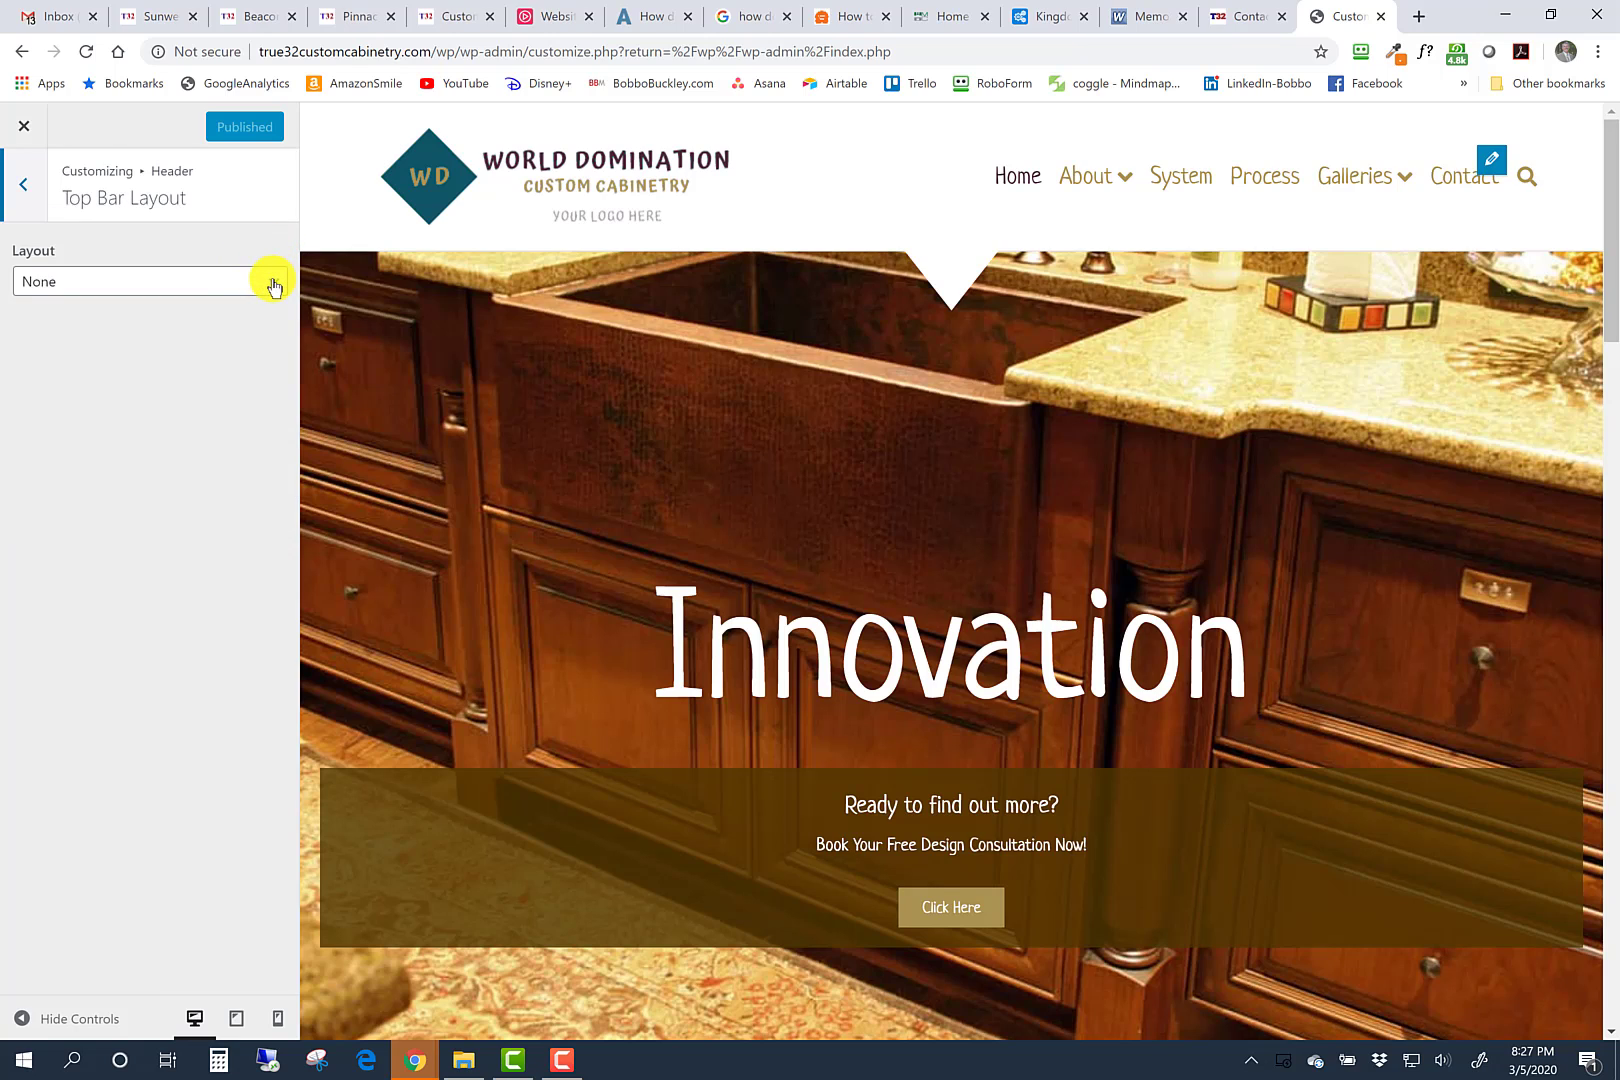
click(274, 287)
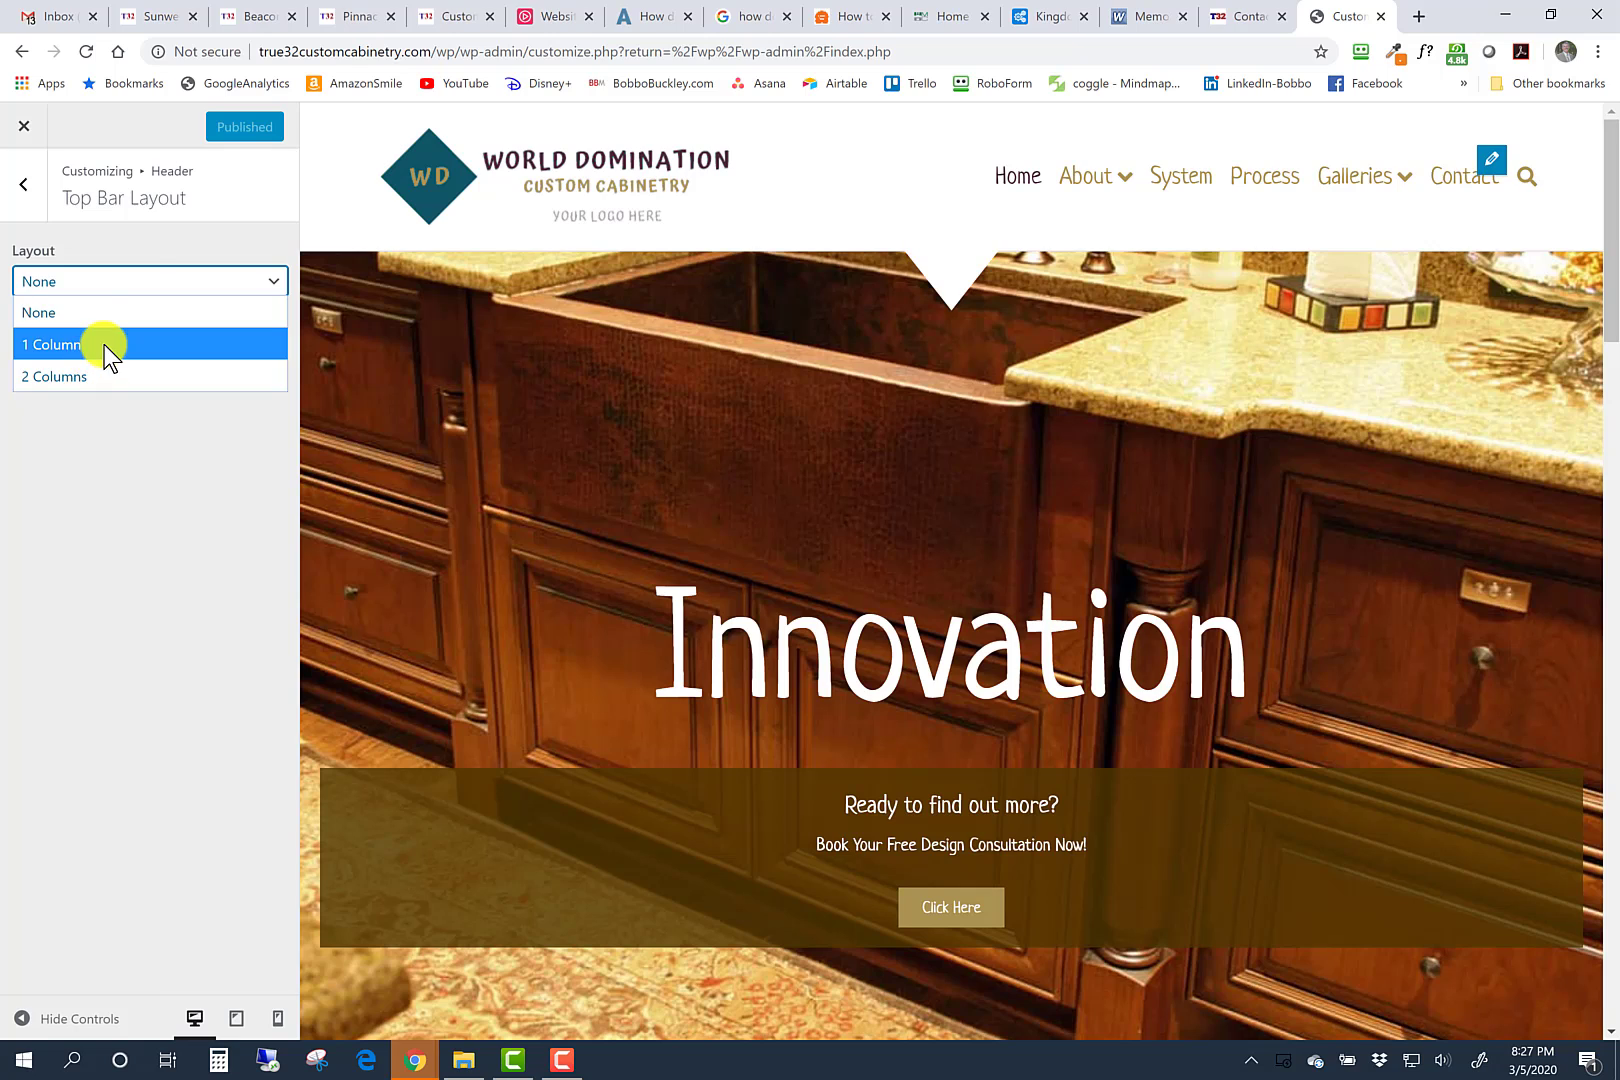
click(160, 245)
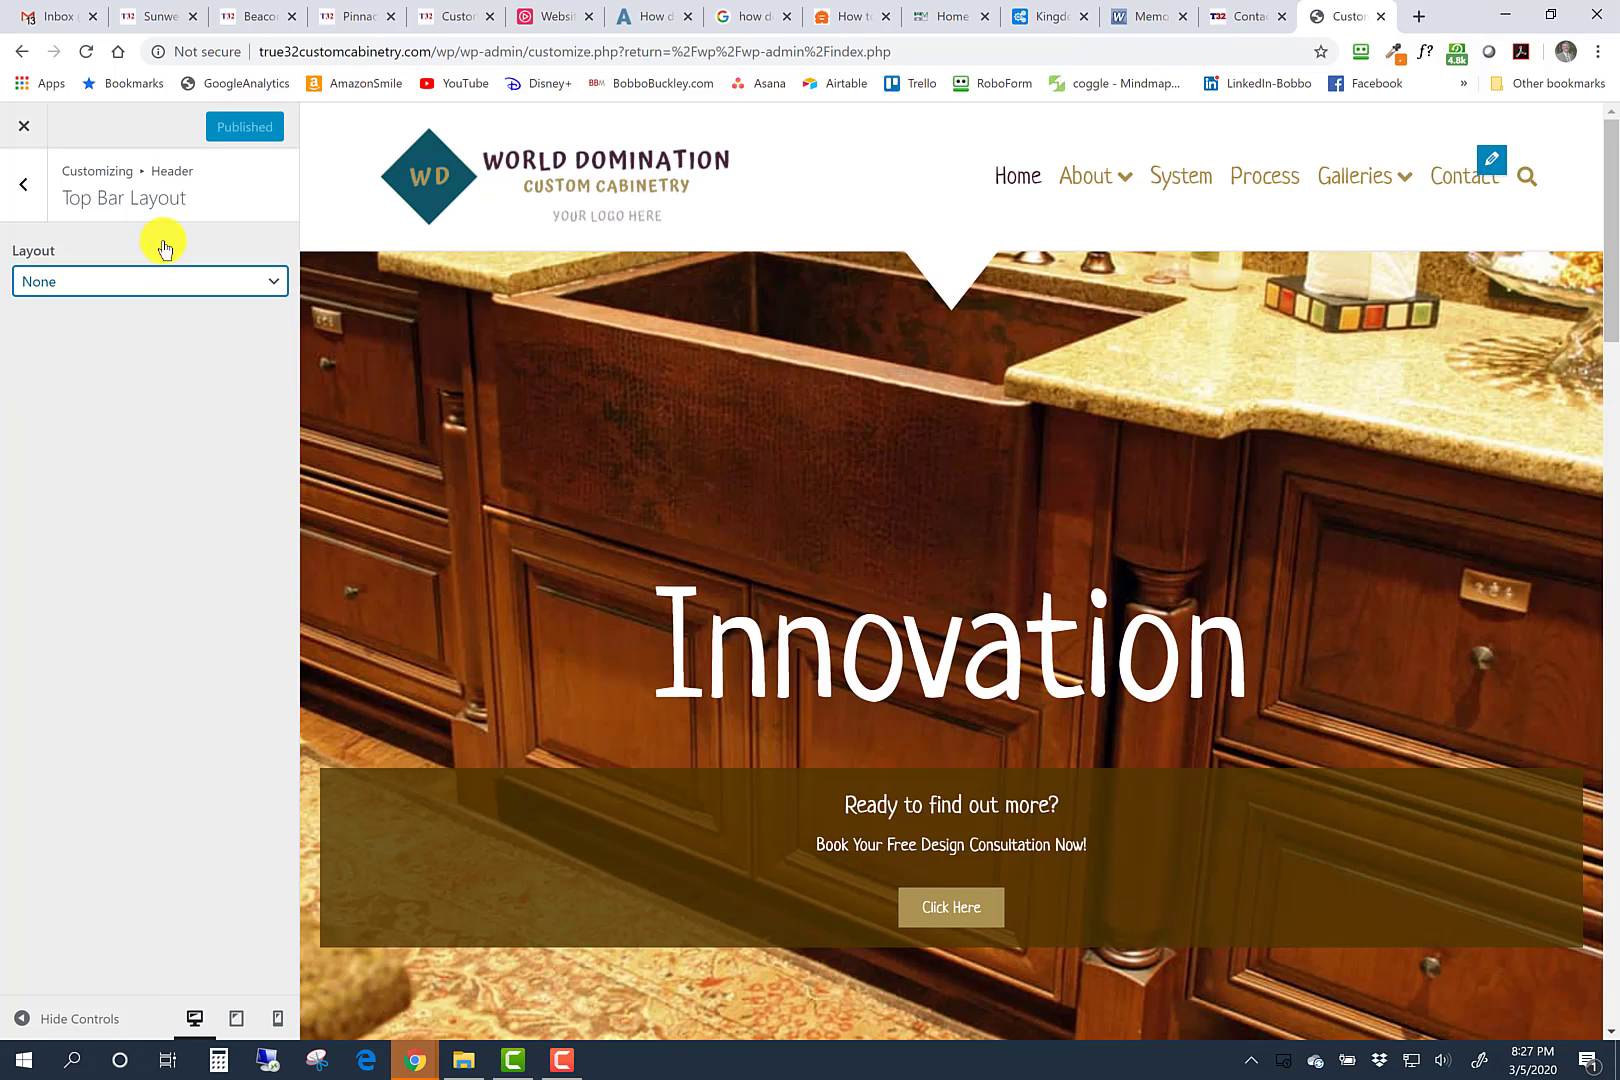
click(24, 192)
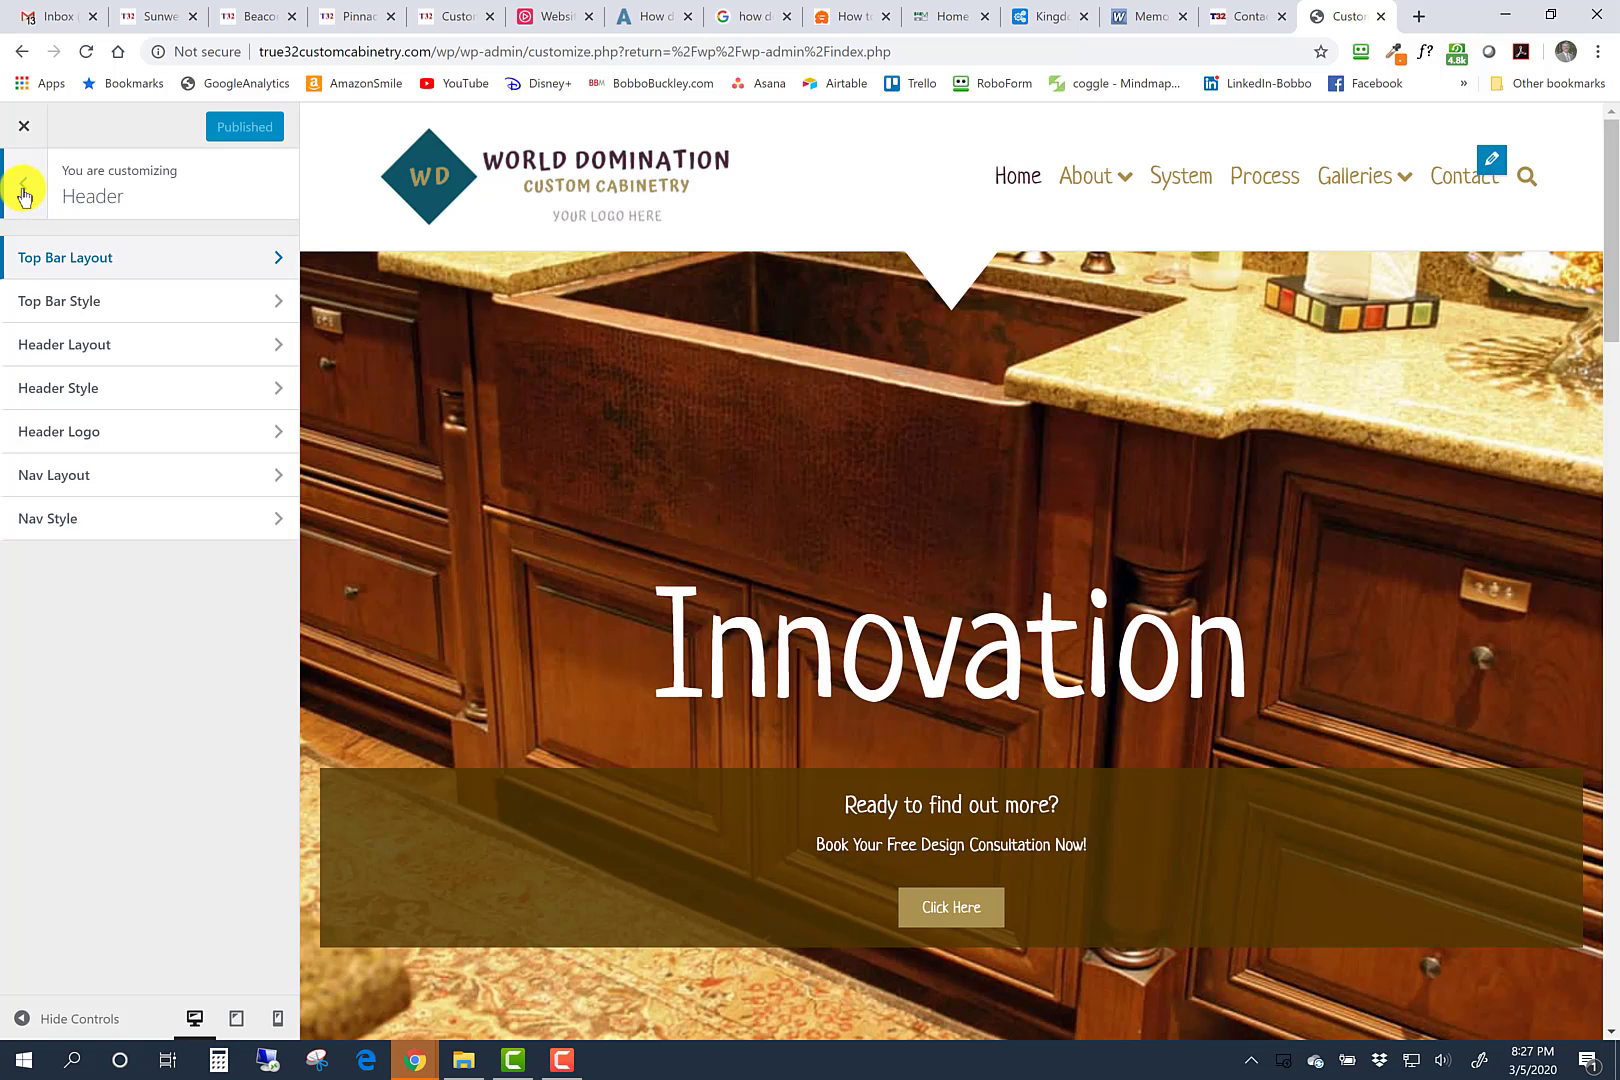
Step: Review the Top Bar Style and Header Layout settings of the header
click(264, 318)
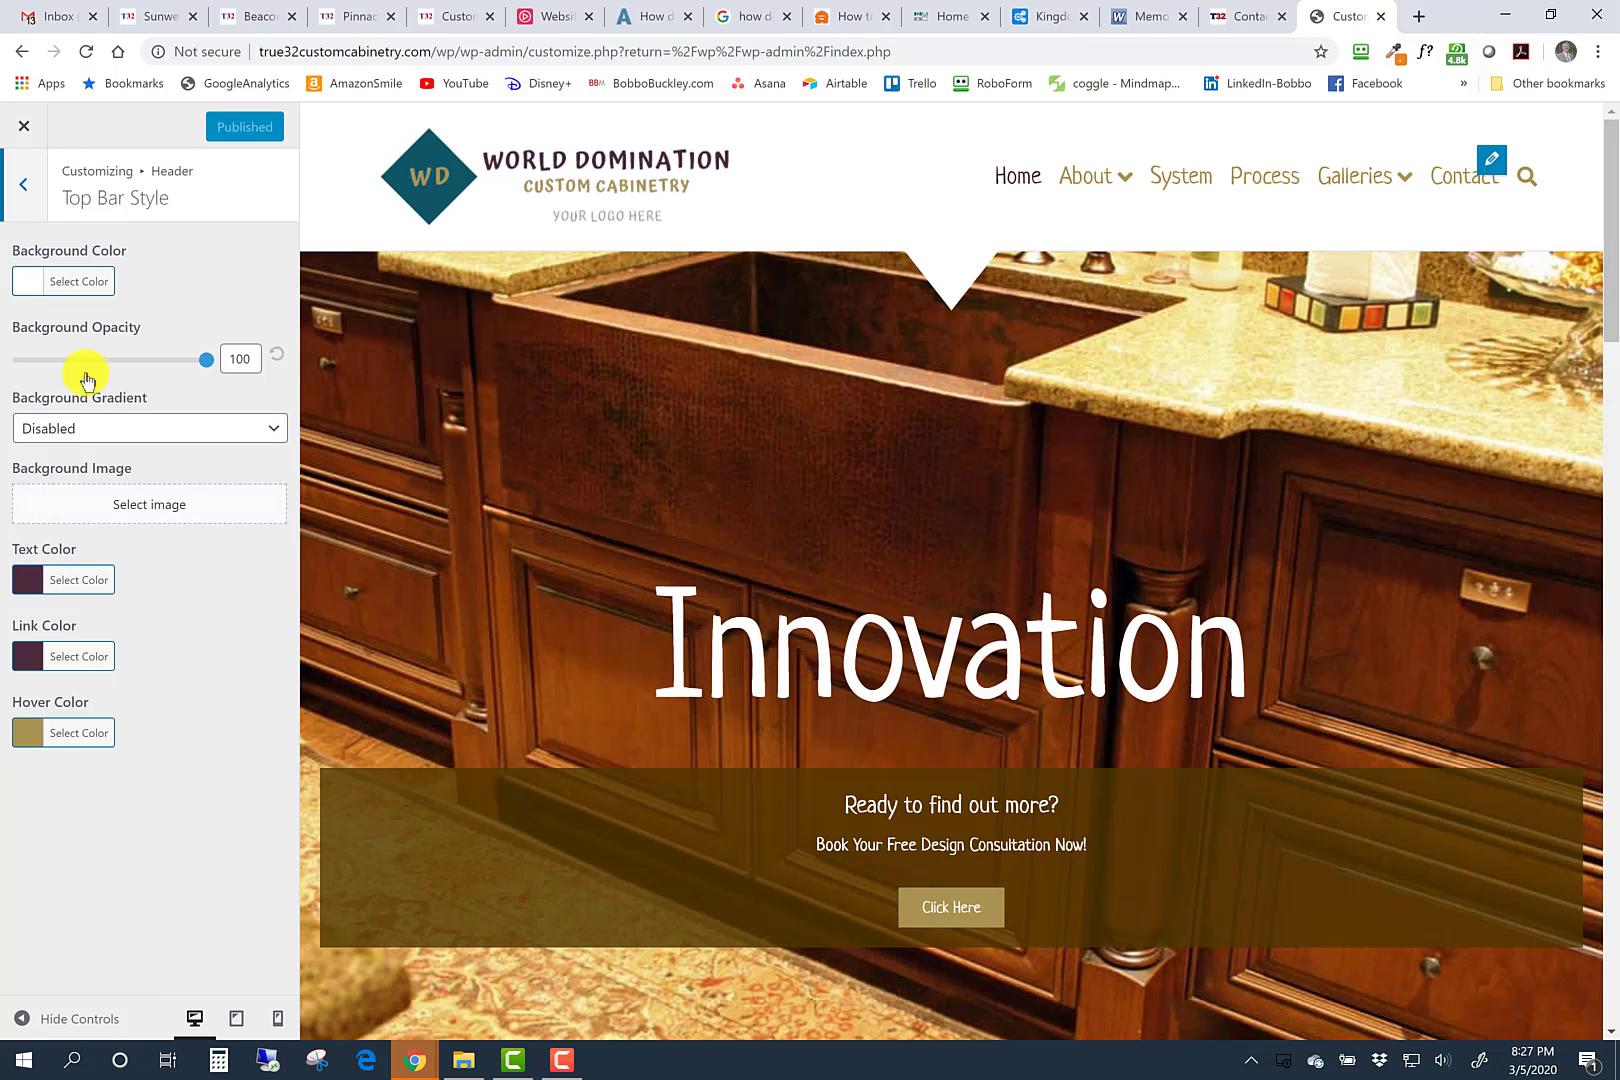
click(20, 190)
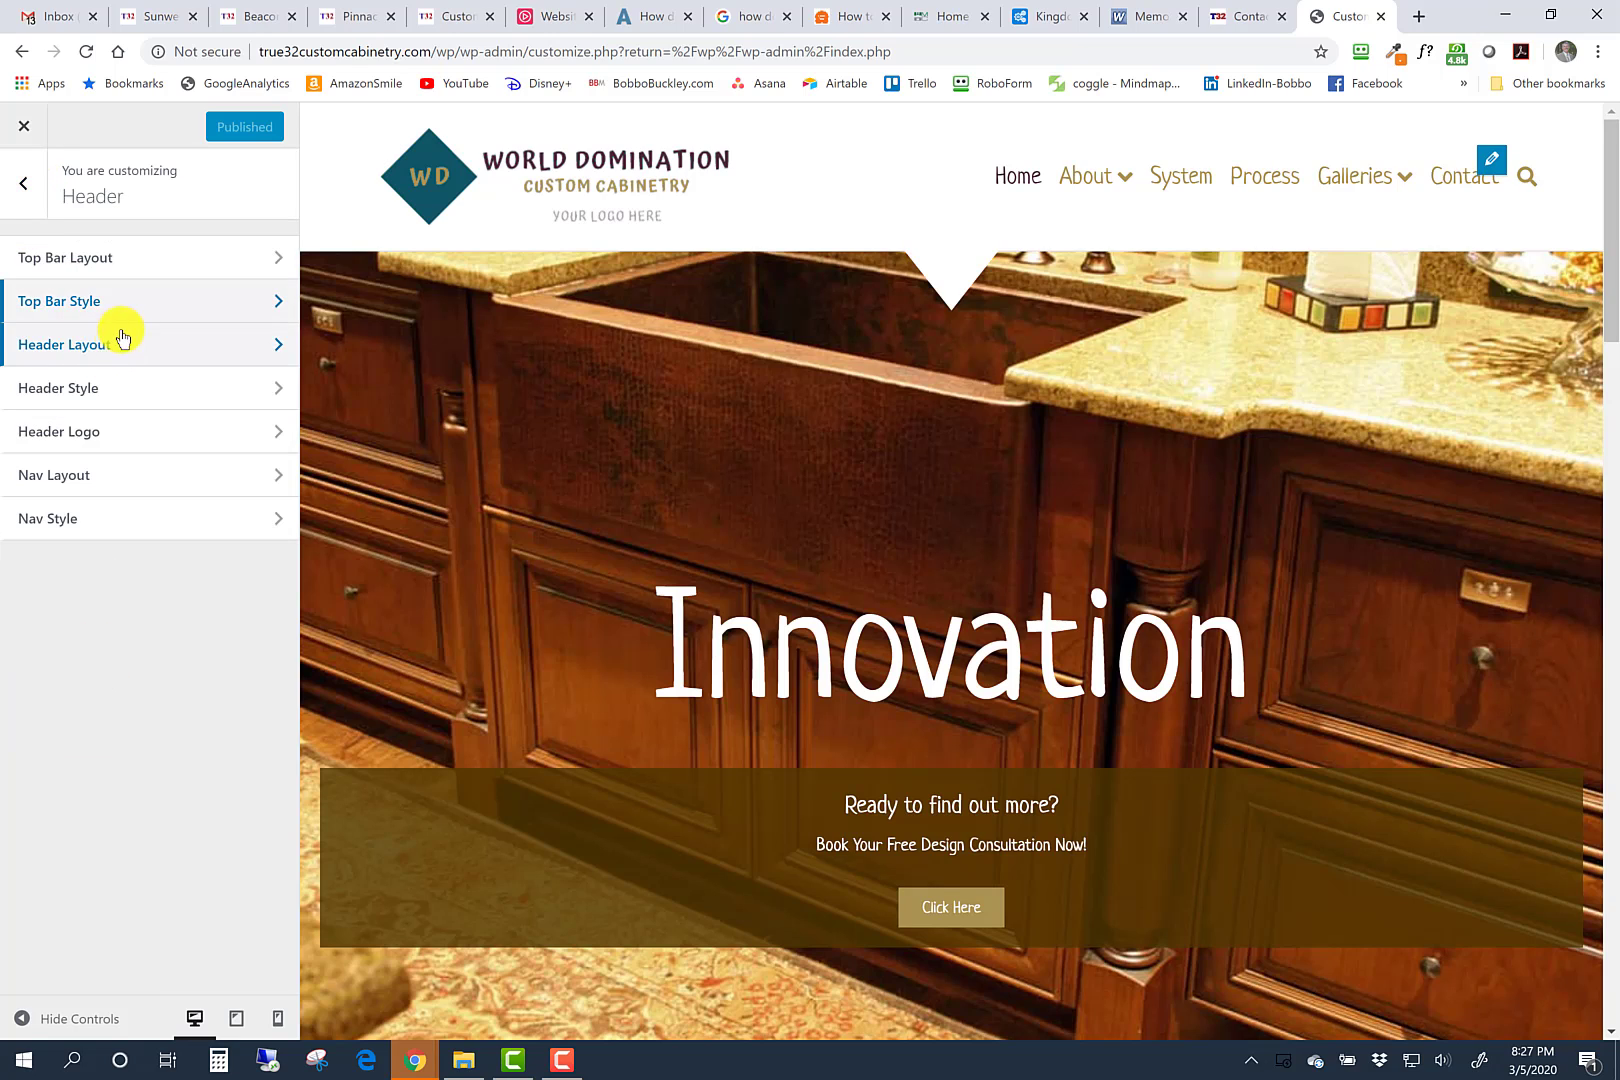
click(247, 352)
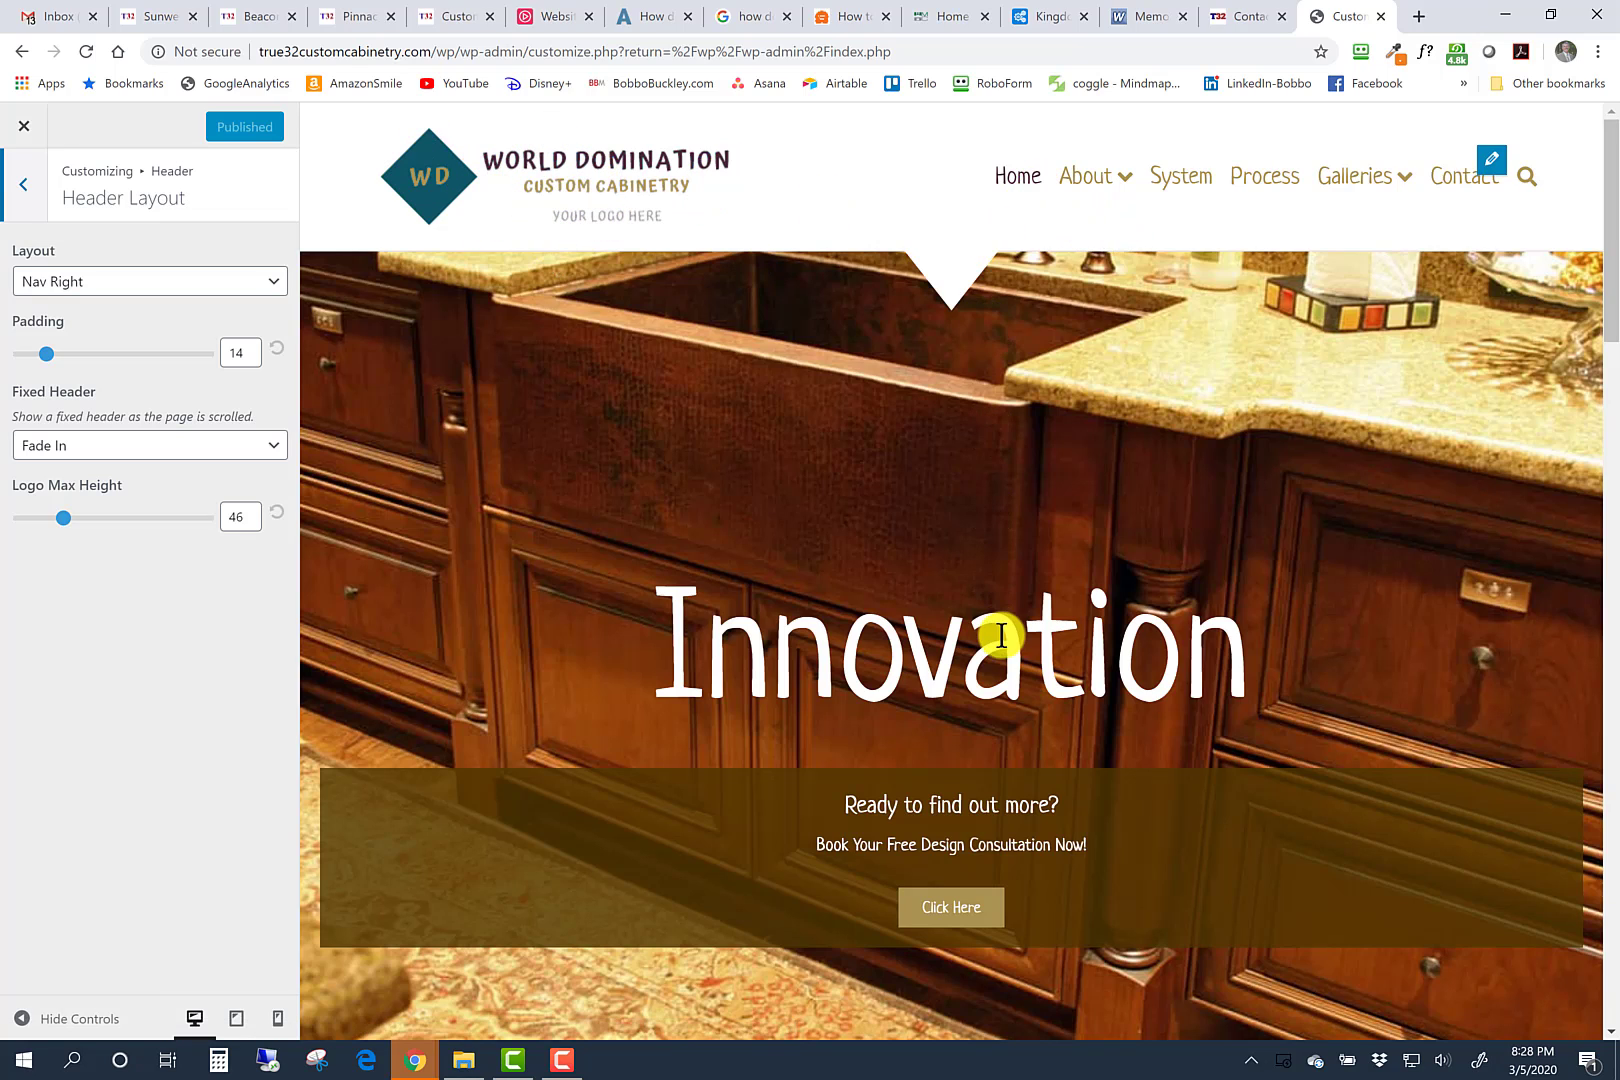
click(27, 186)
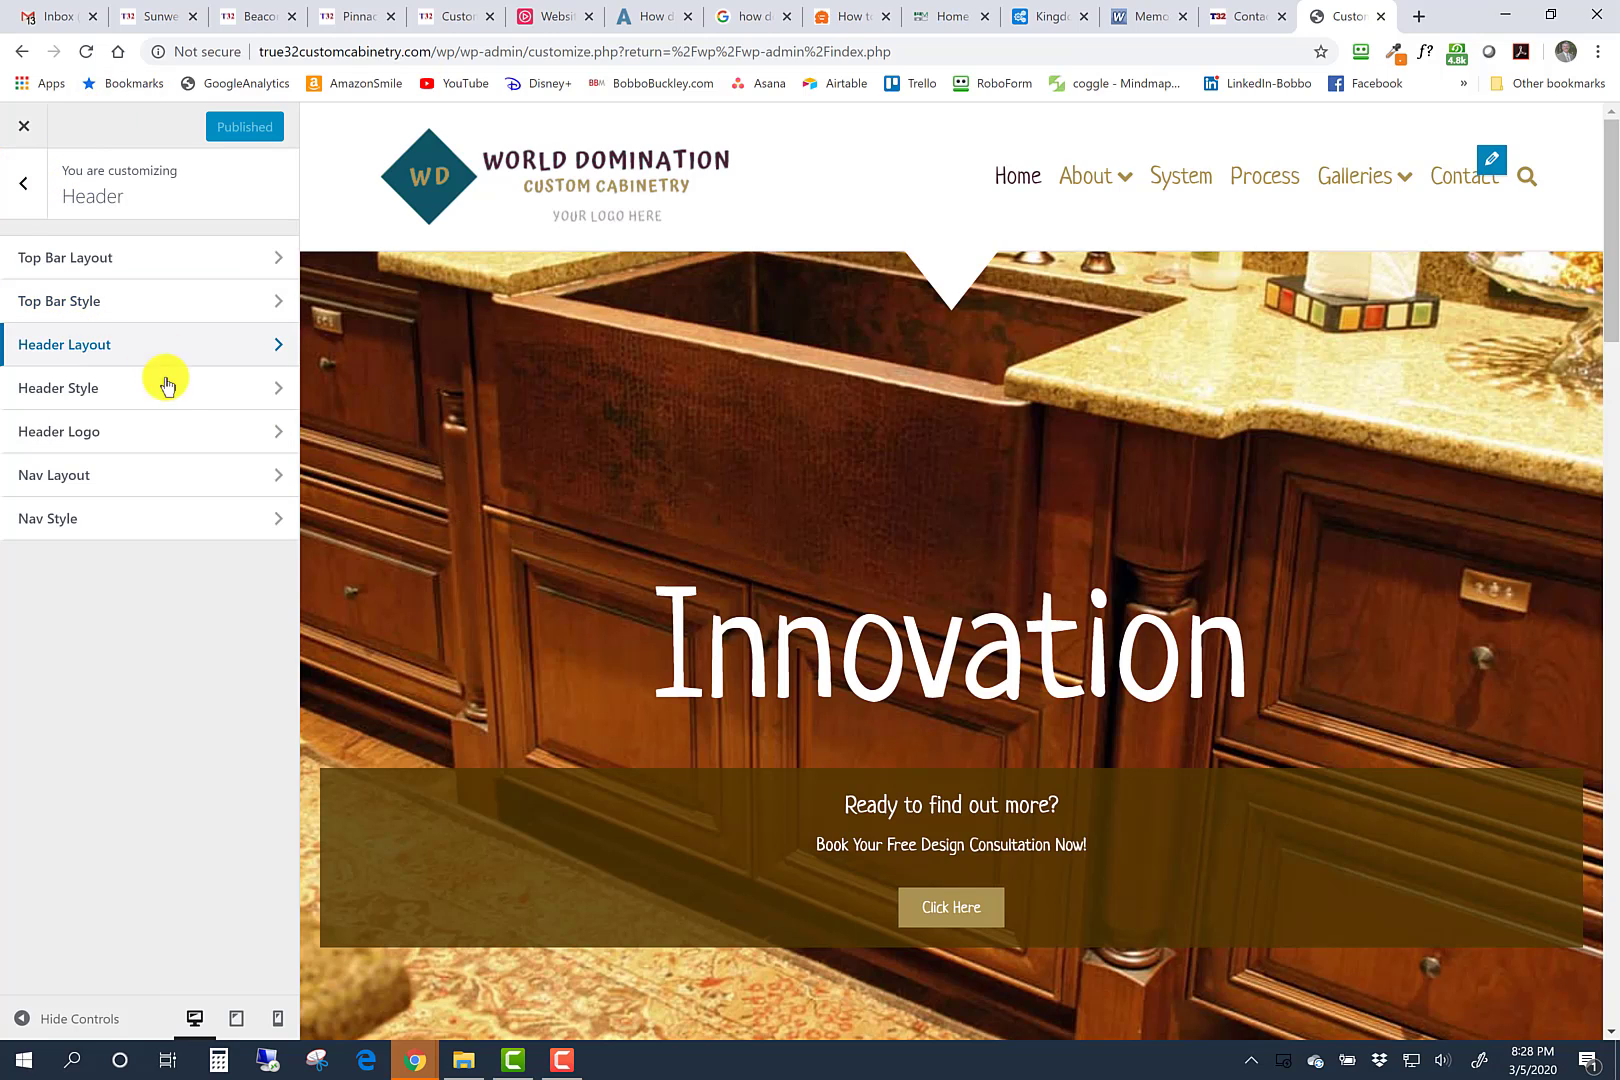
Step: Review the Header Style settings and inspect the hex code of the Hover Color
click(216, 404)
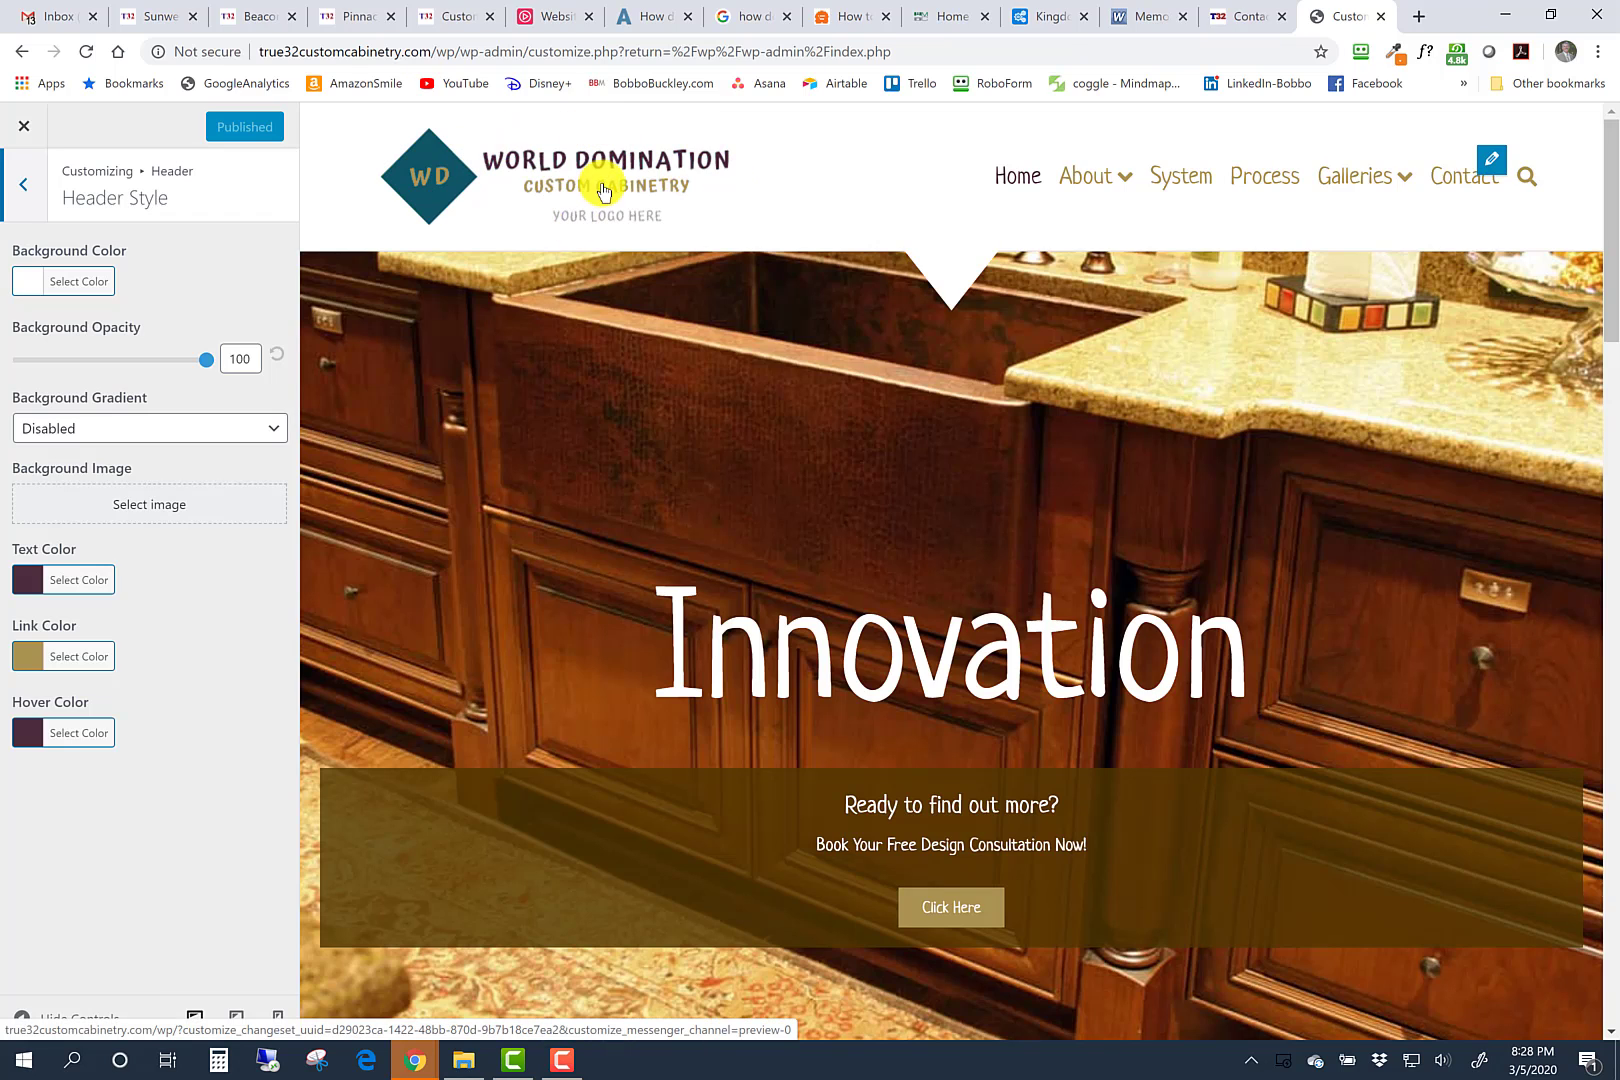
mouse_move(1085, 188)
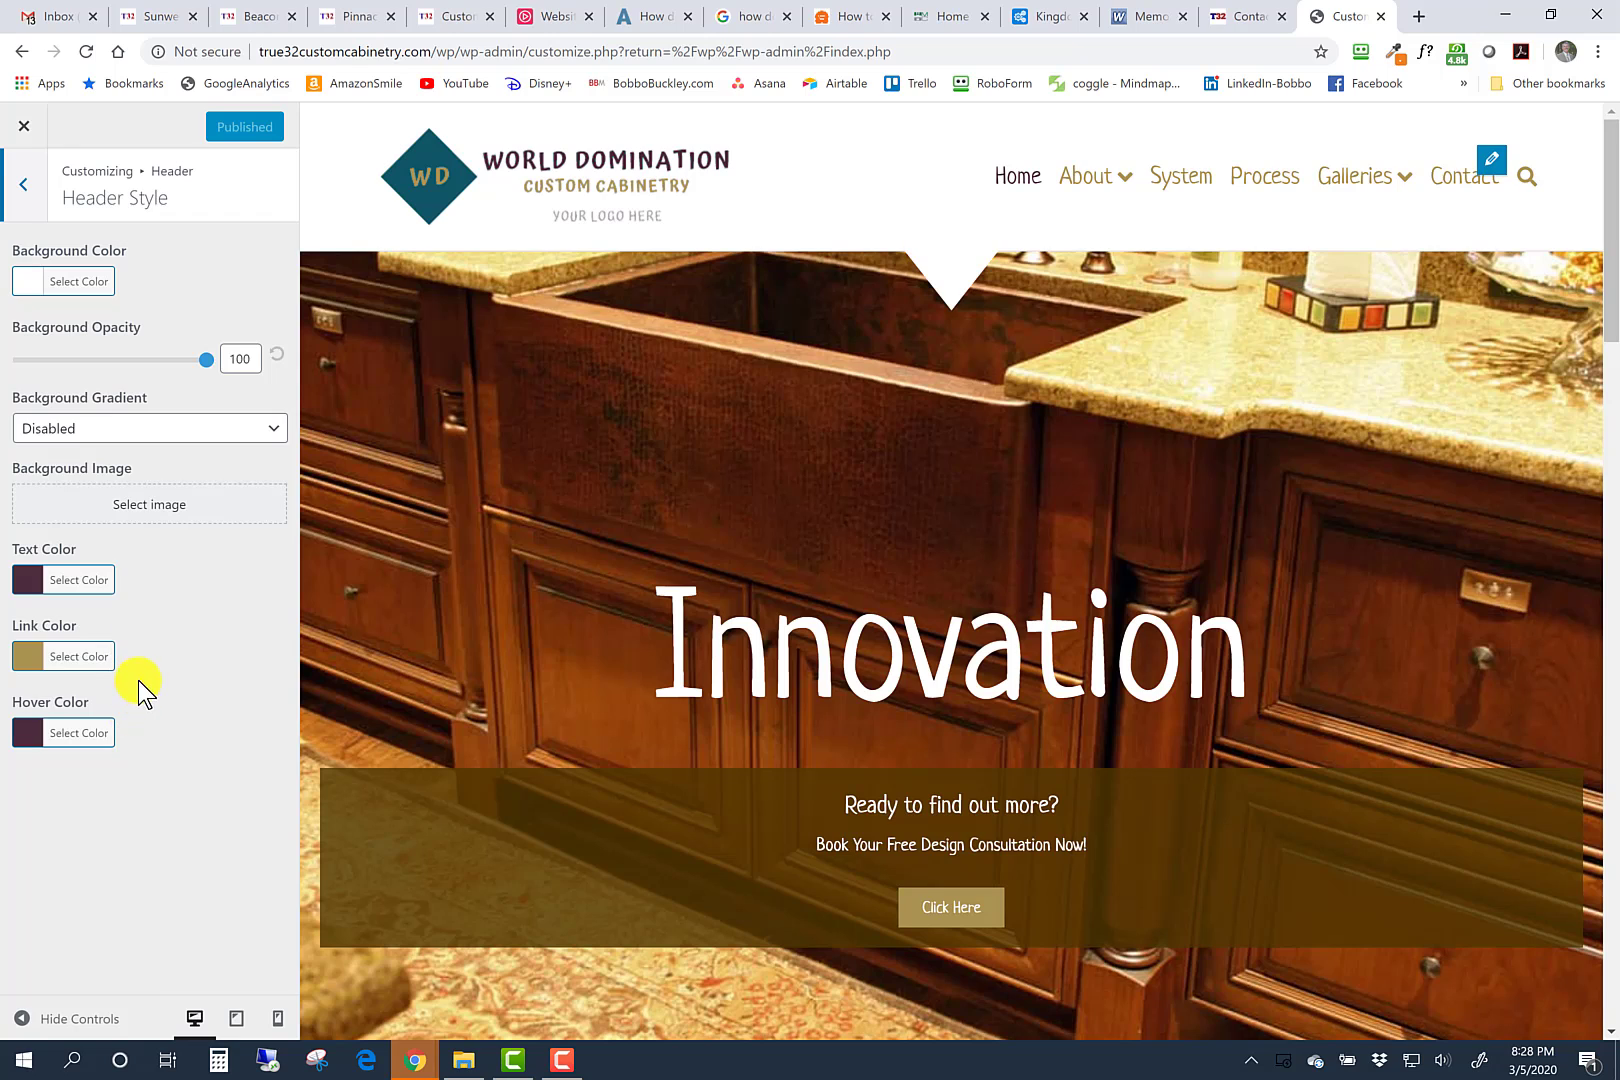
click(57, 740)
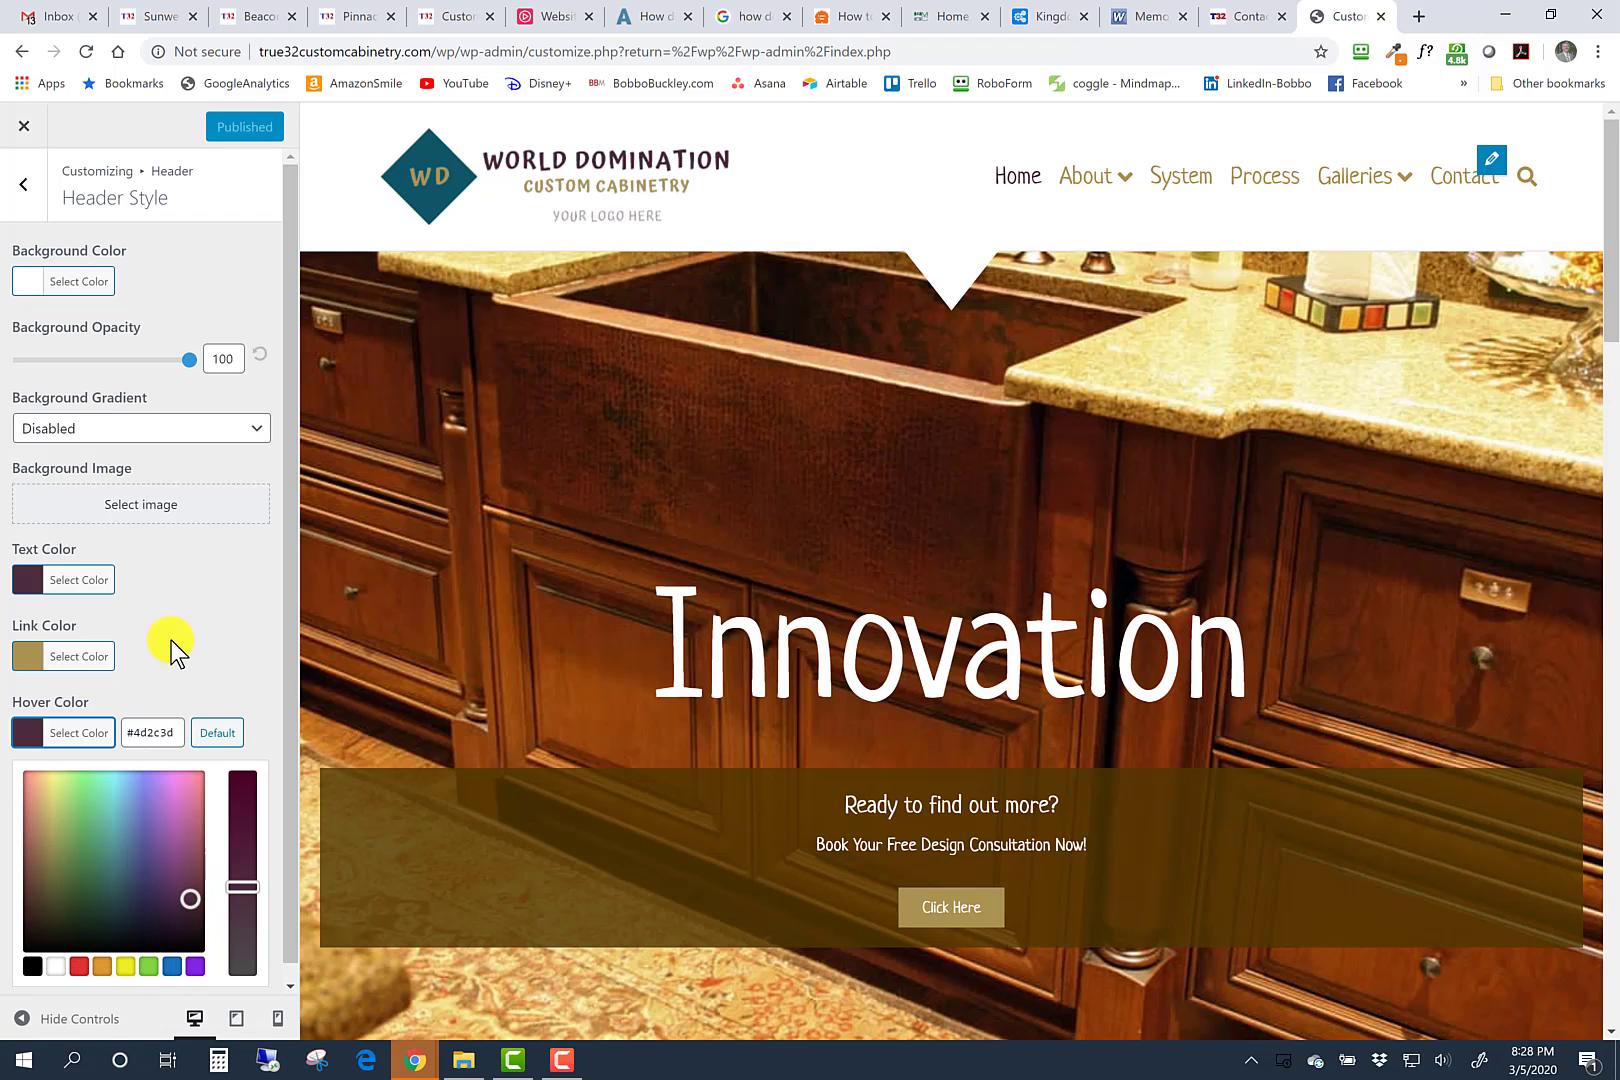
drag(180, 732, 130, 724)
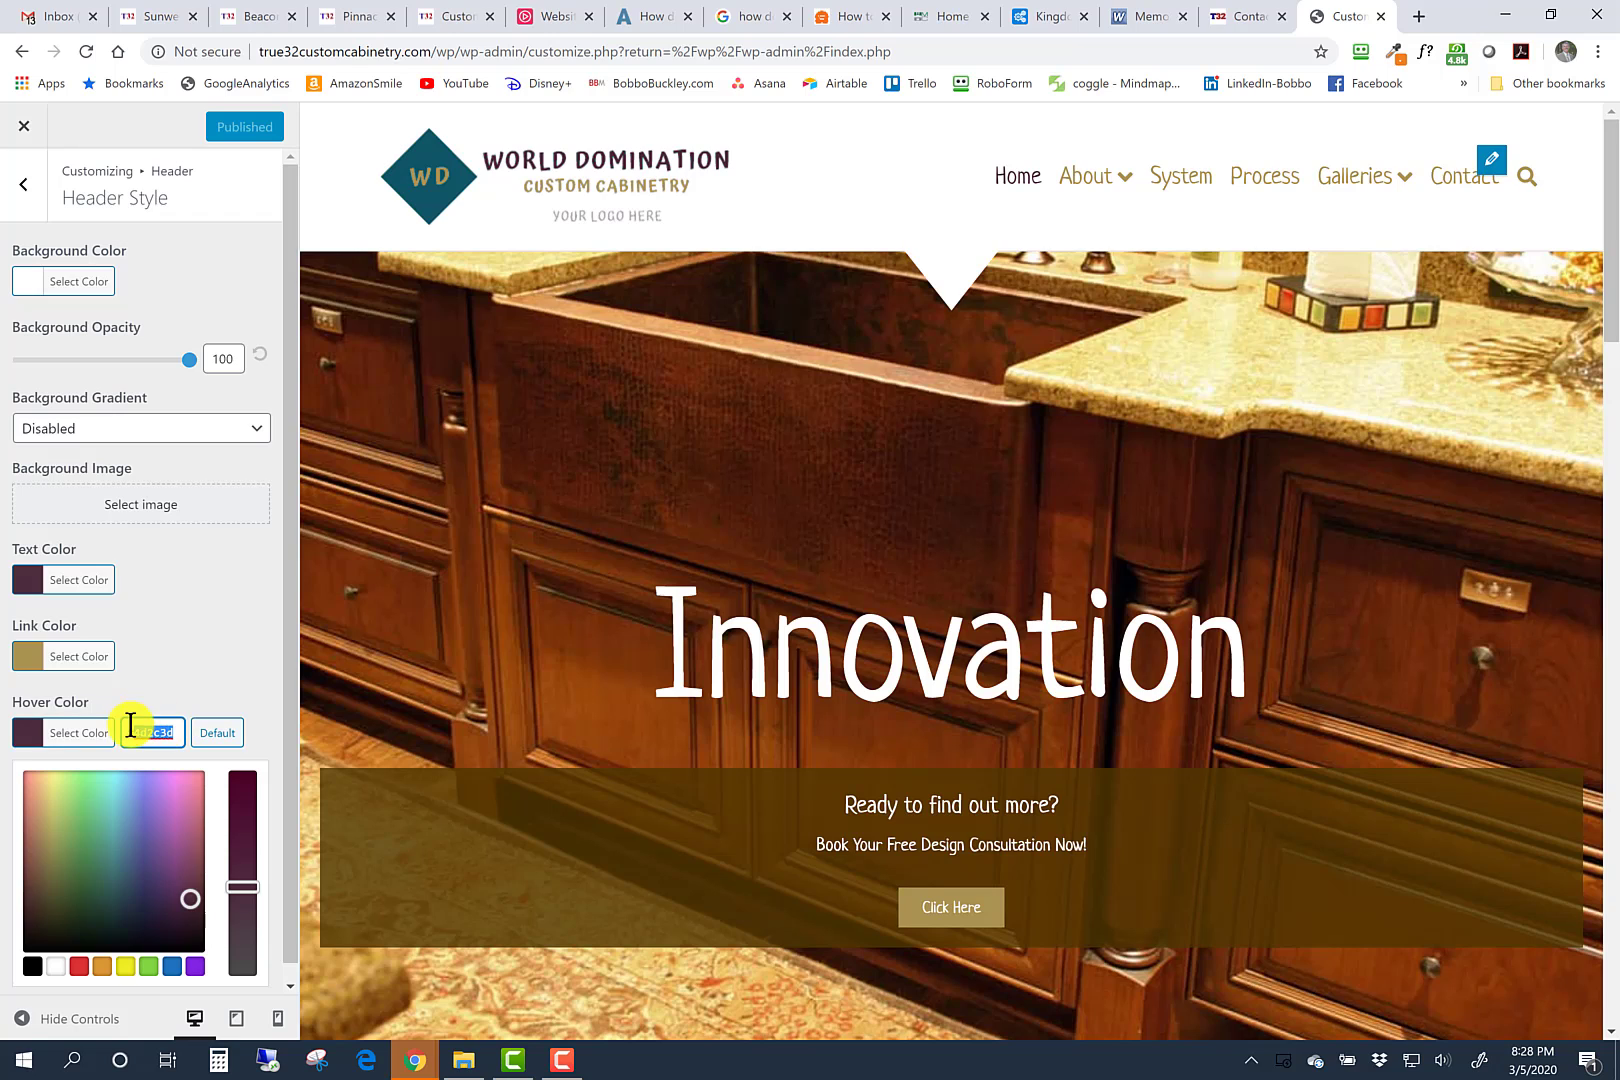
click(172, 733)
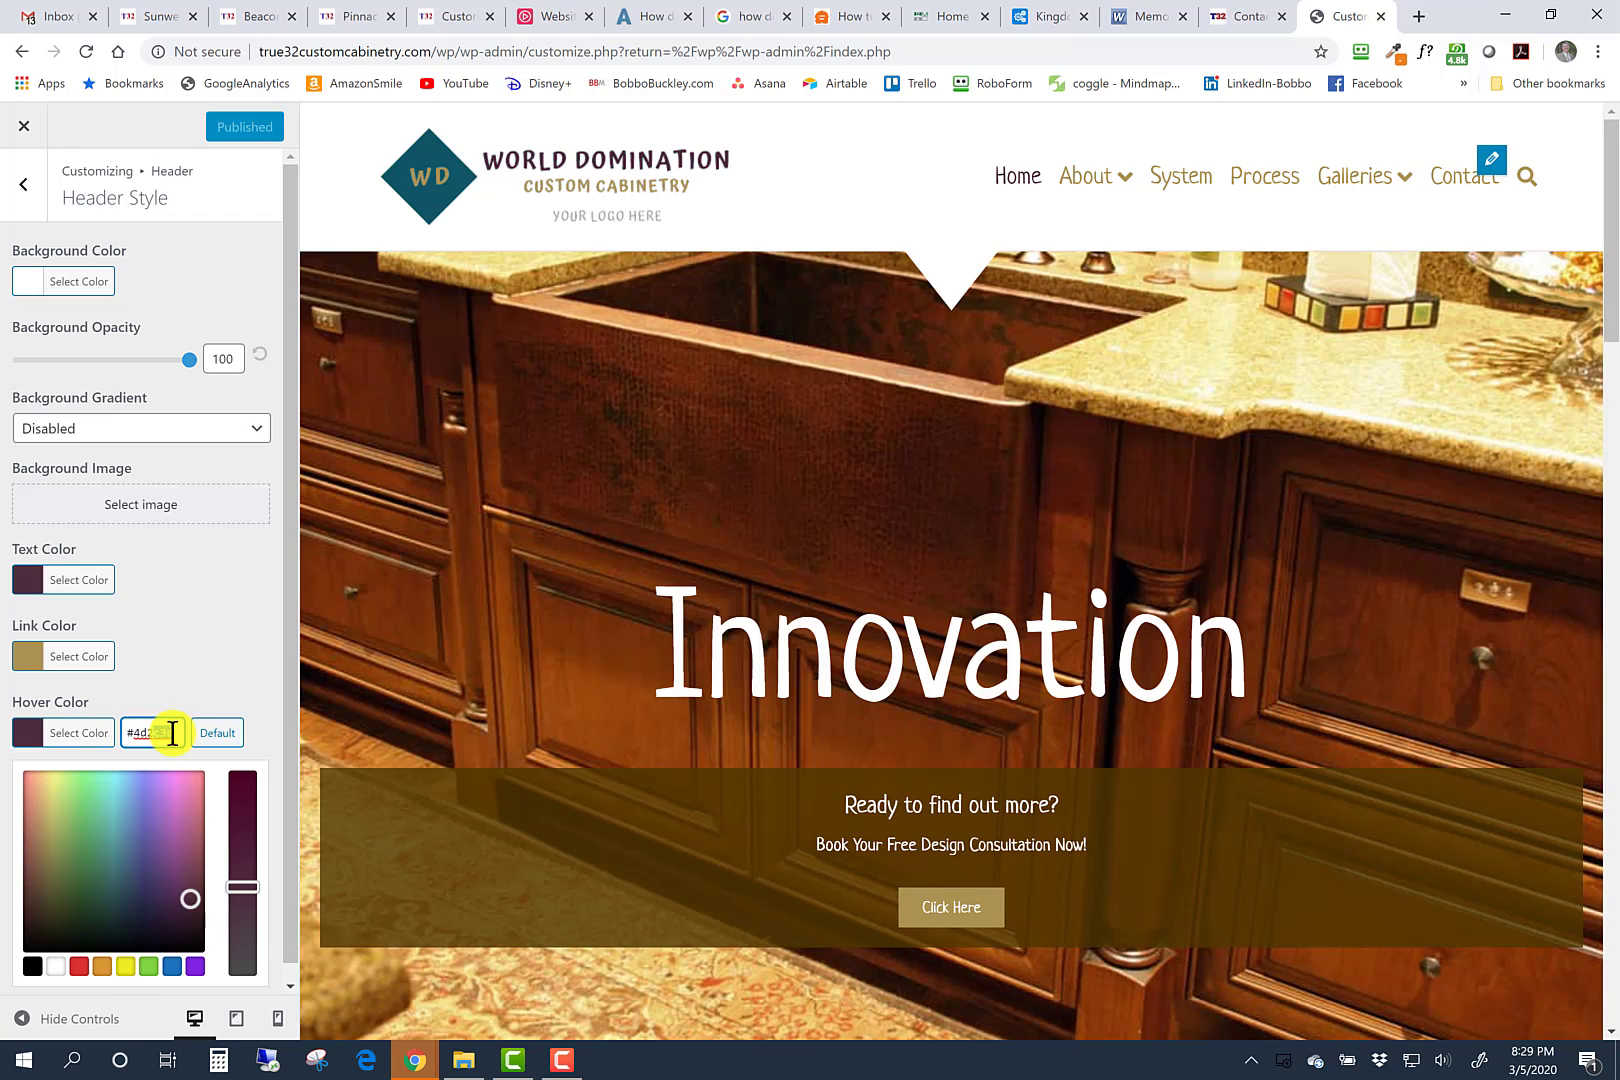
click(172, 650)
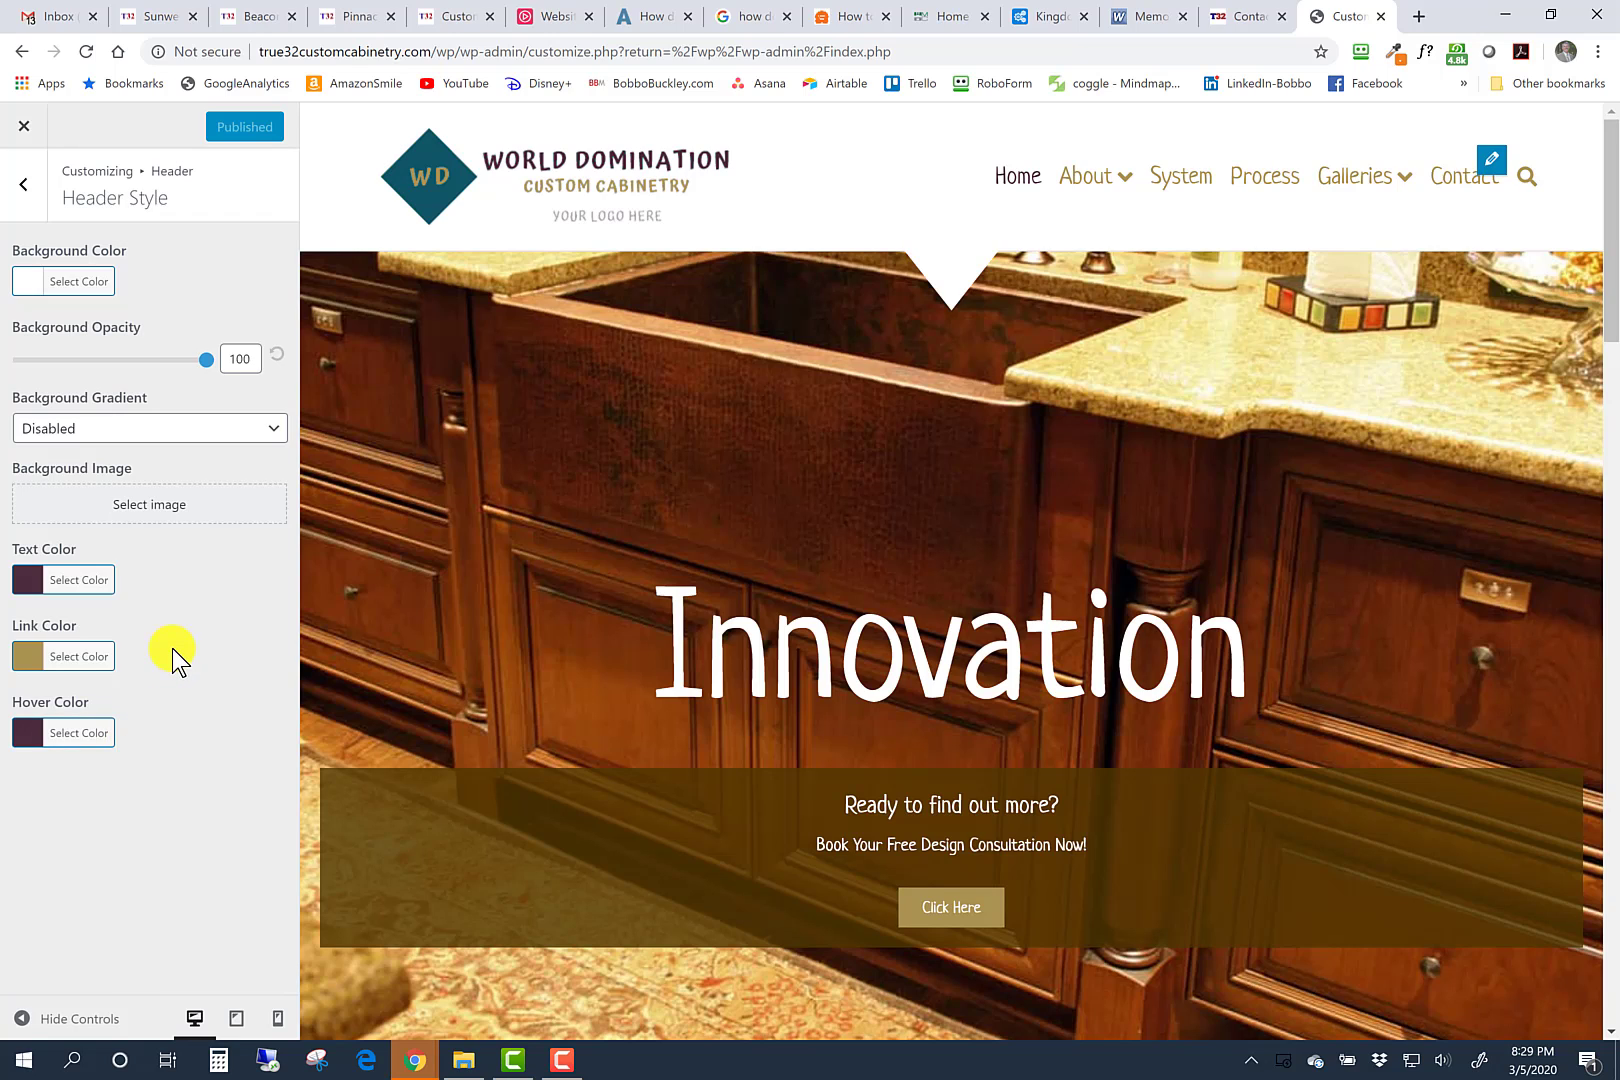
Step: Sample the teal of the logo's diamond in the page preview with the browser's page color picker
click(1393, 55)
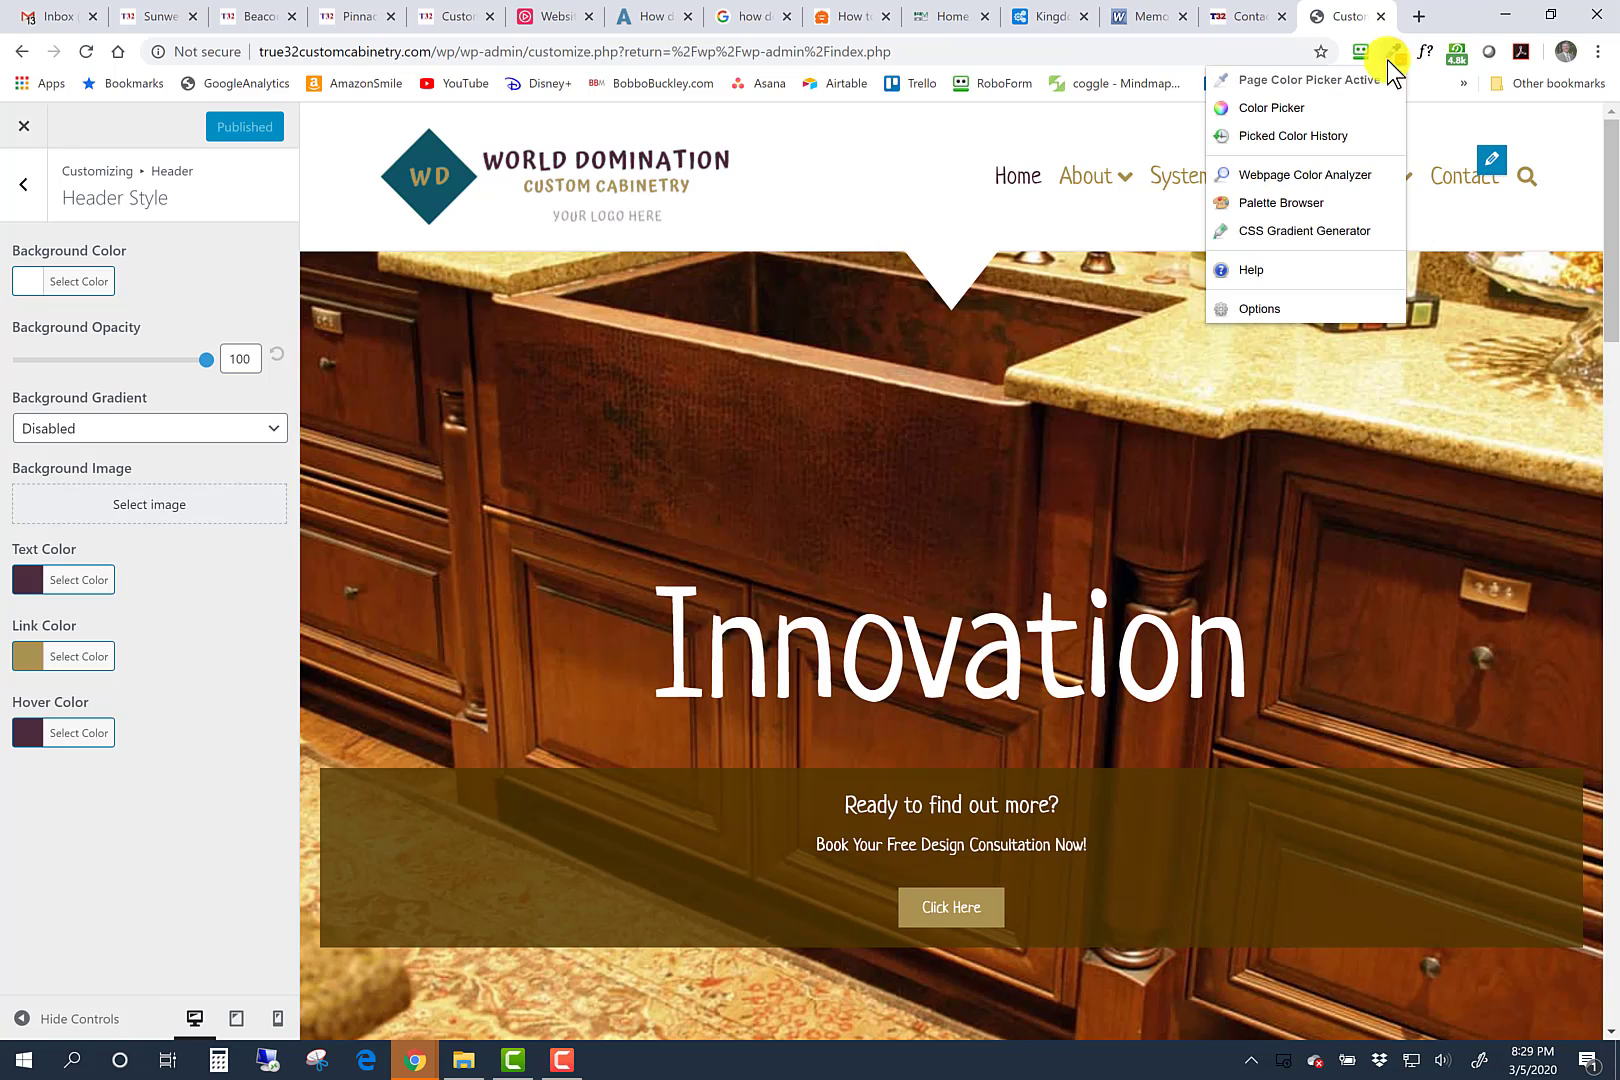
click(1342, 80)
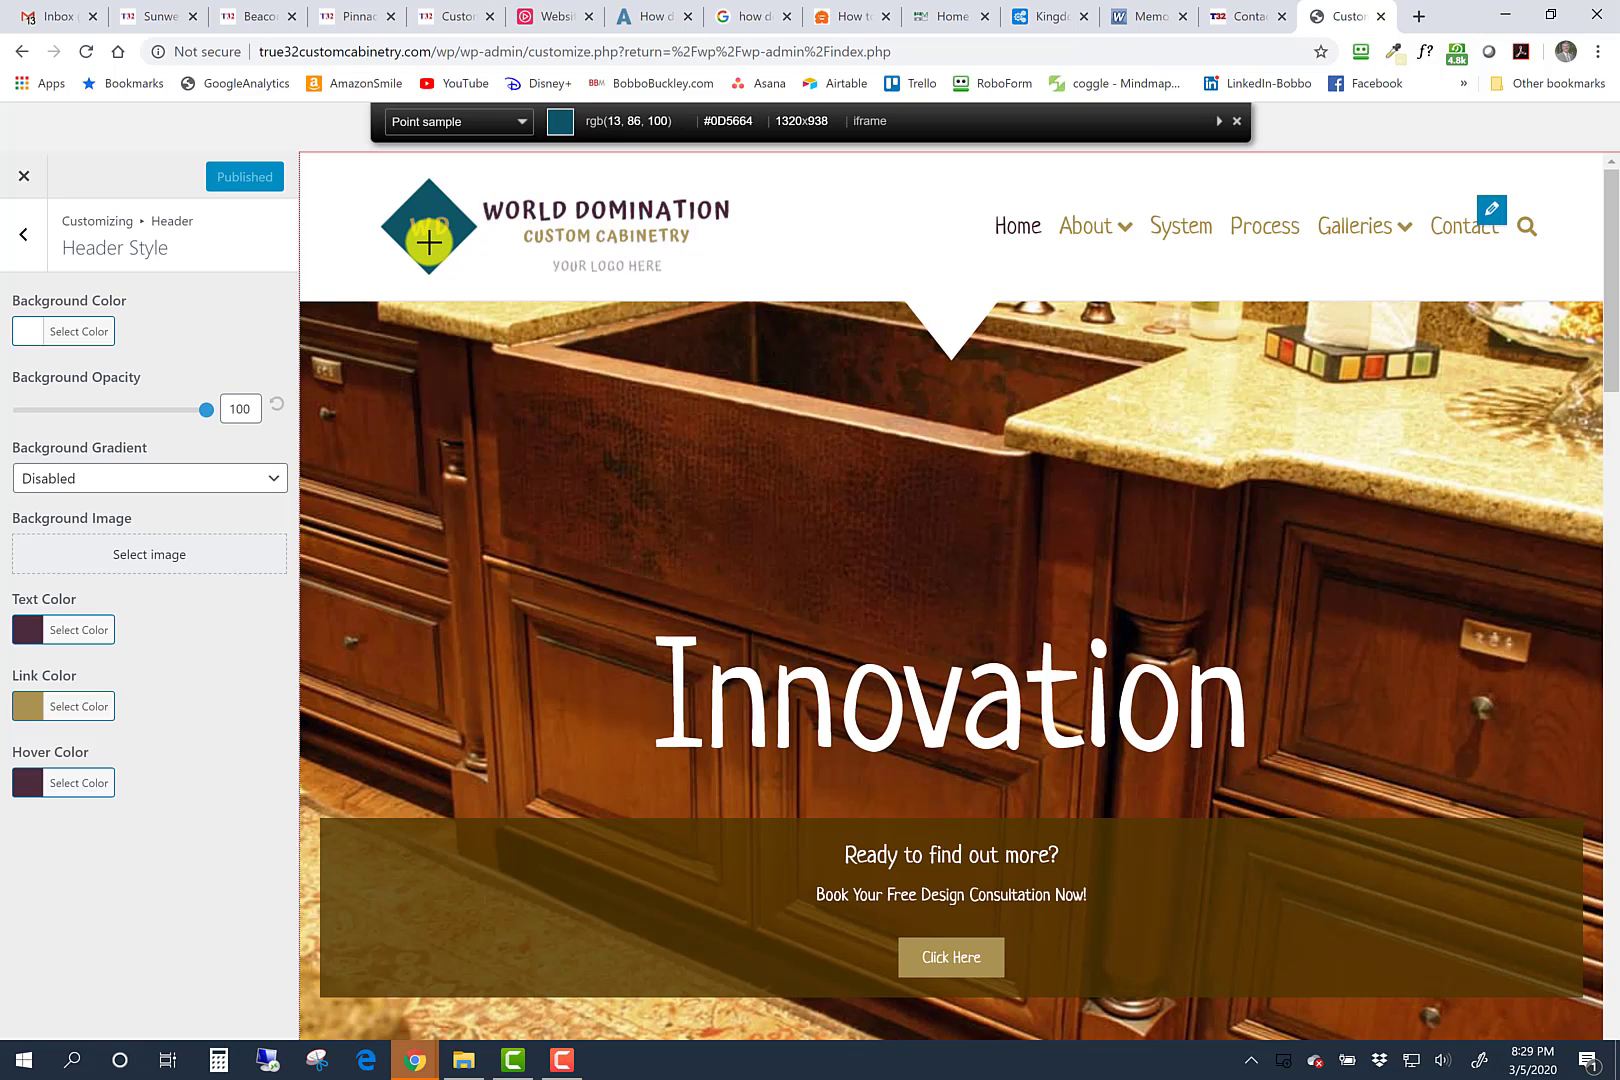
click(429, 242)
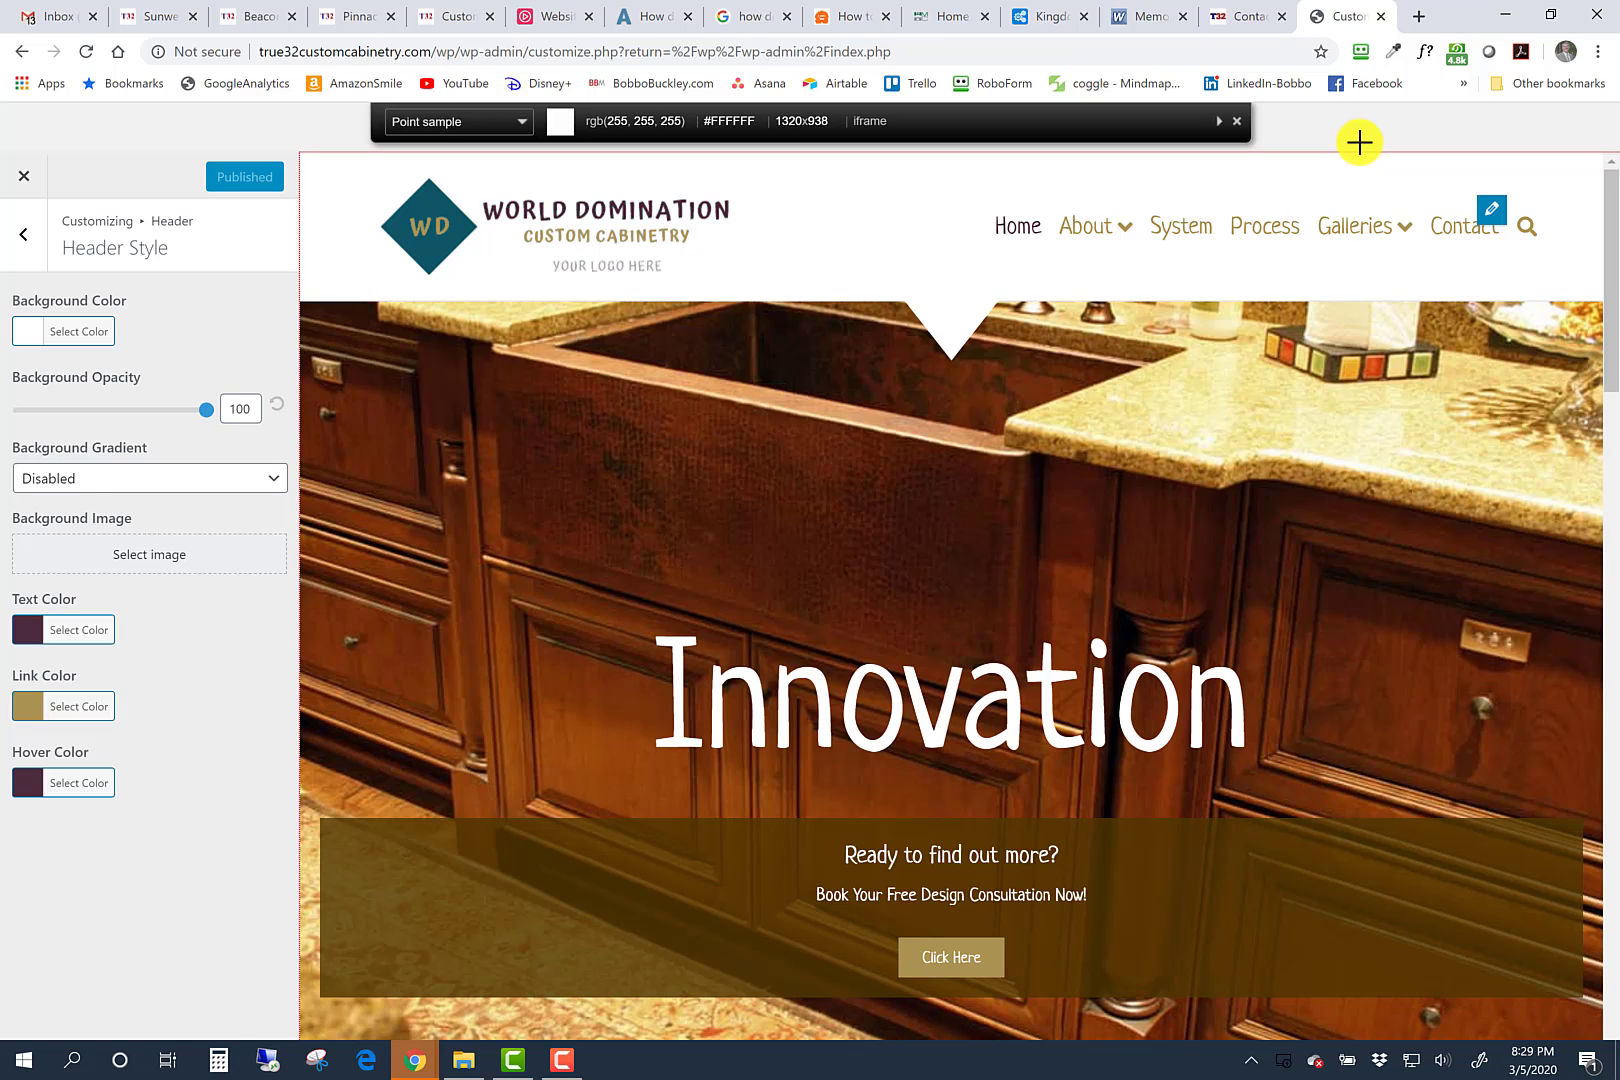
key(Escape)
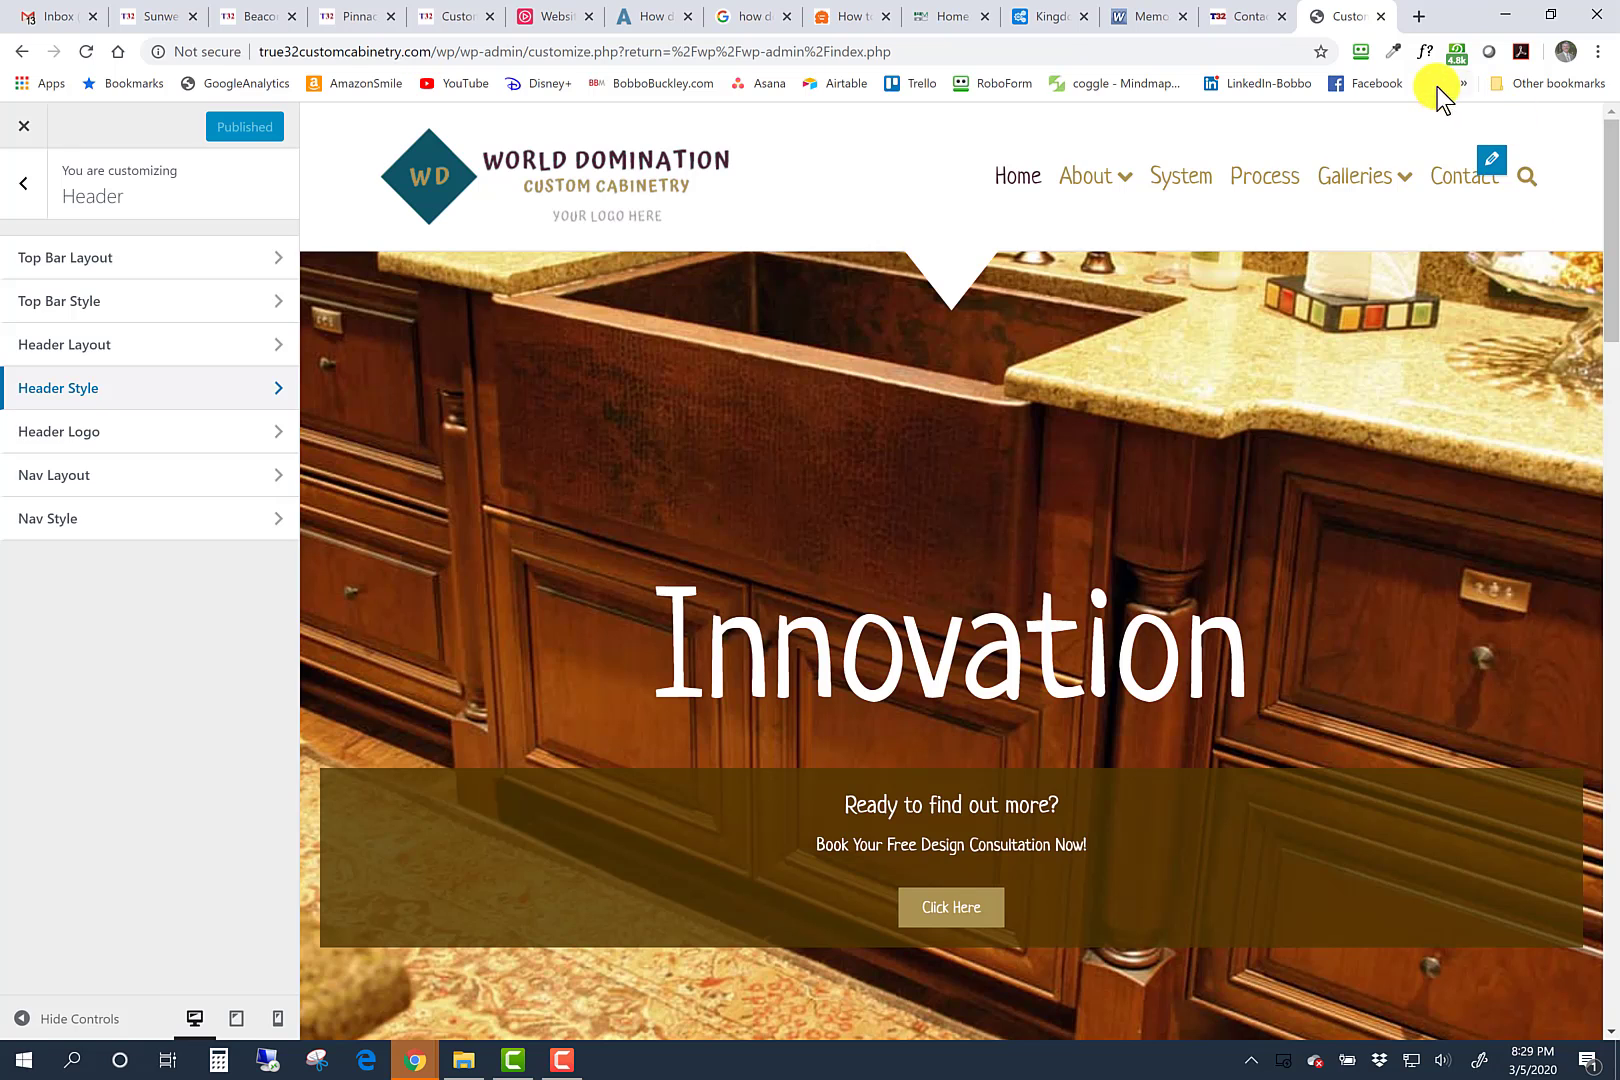
Step: Look up the previously picked colors in the color picker's history and inspect the orange swatch
click(1391, 53)
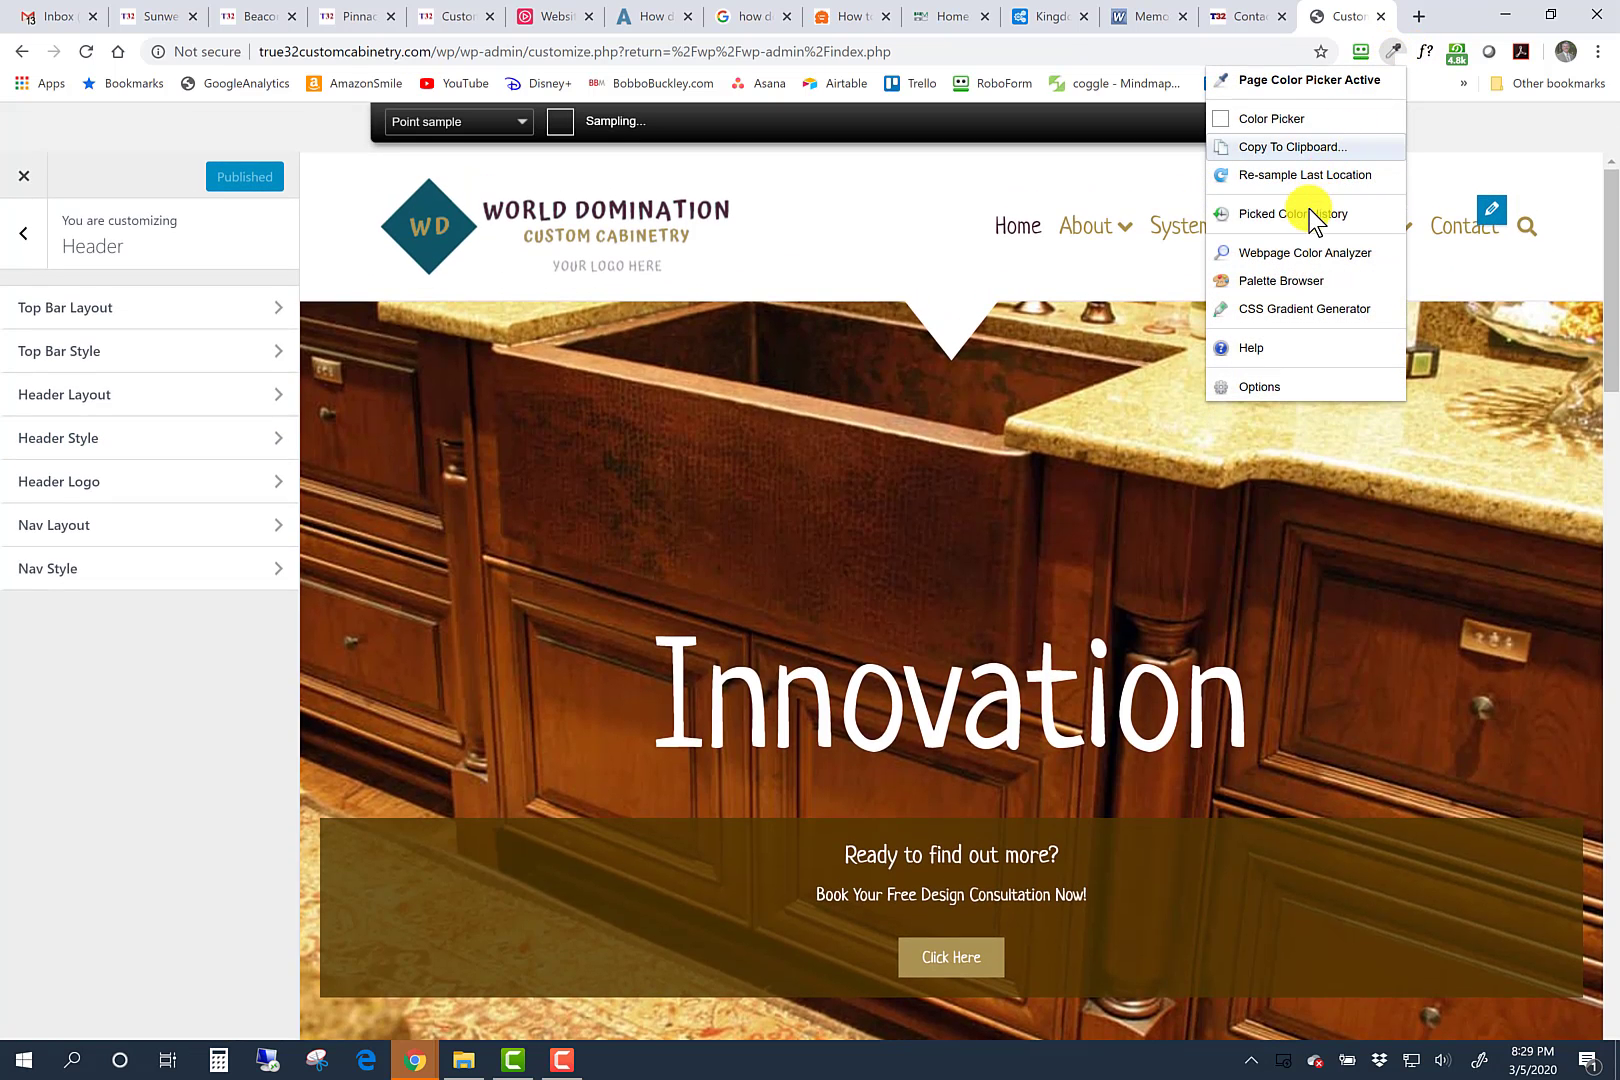
click(1307, 214)
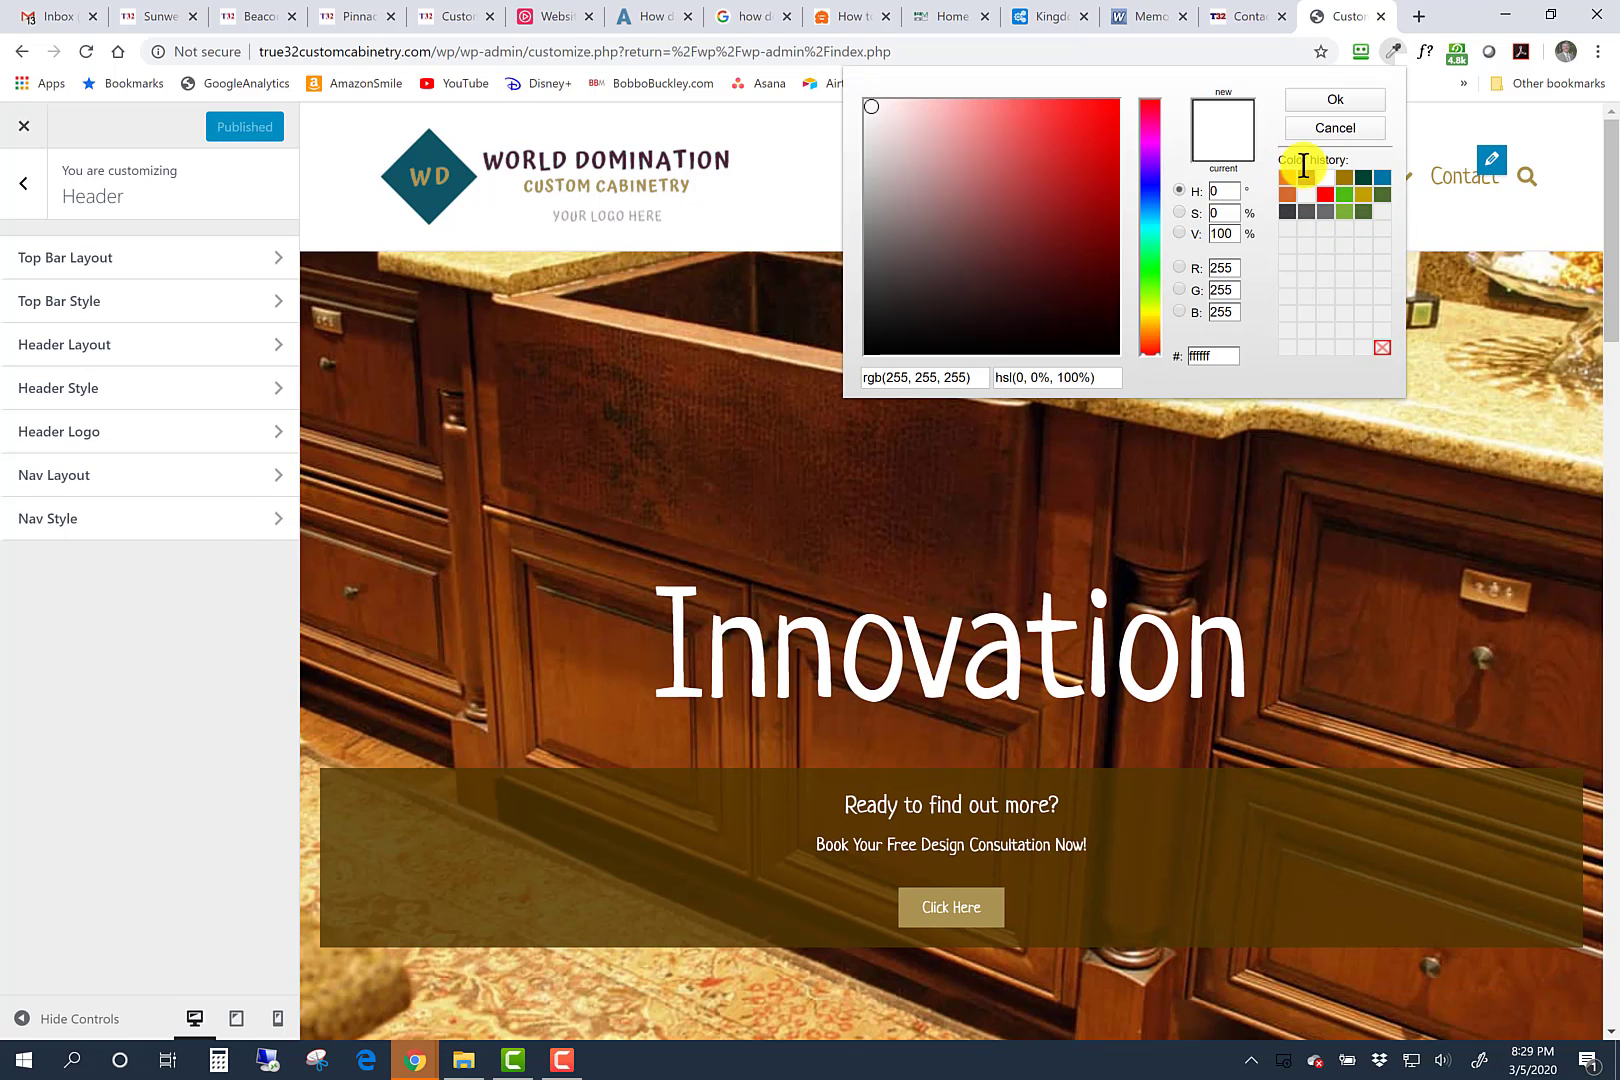
click(1291, 180)
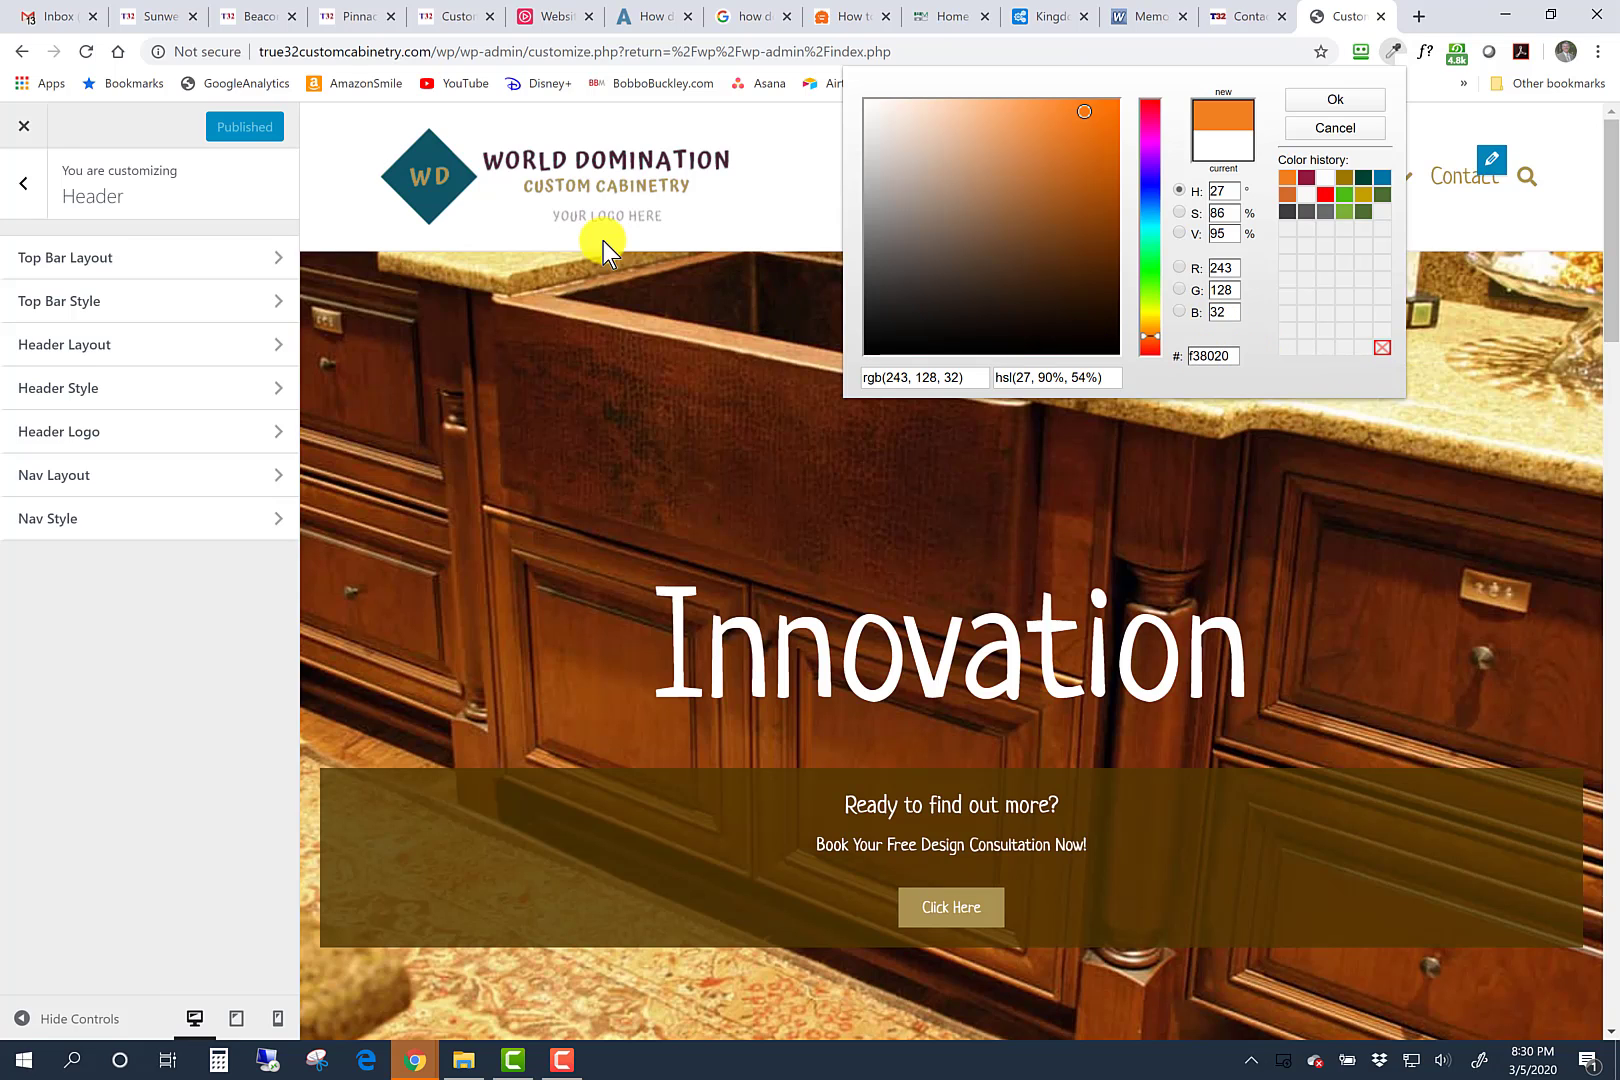
click(1336, 128)
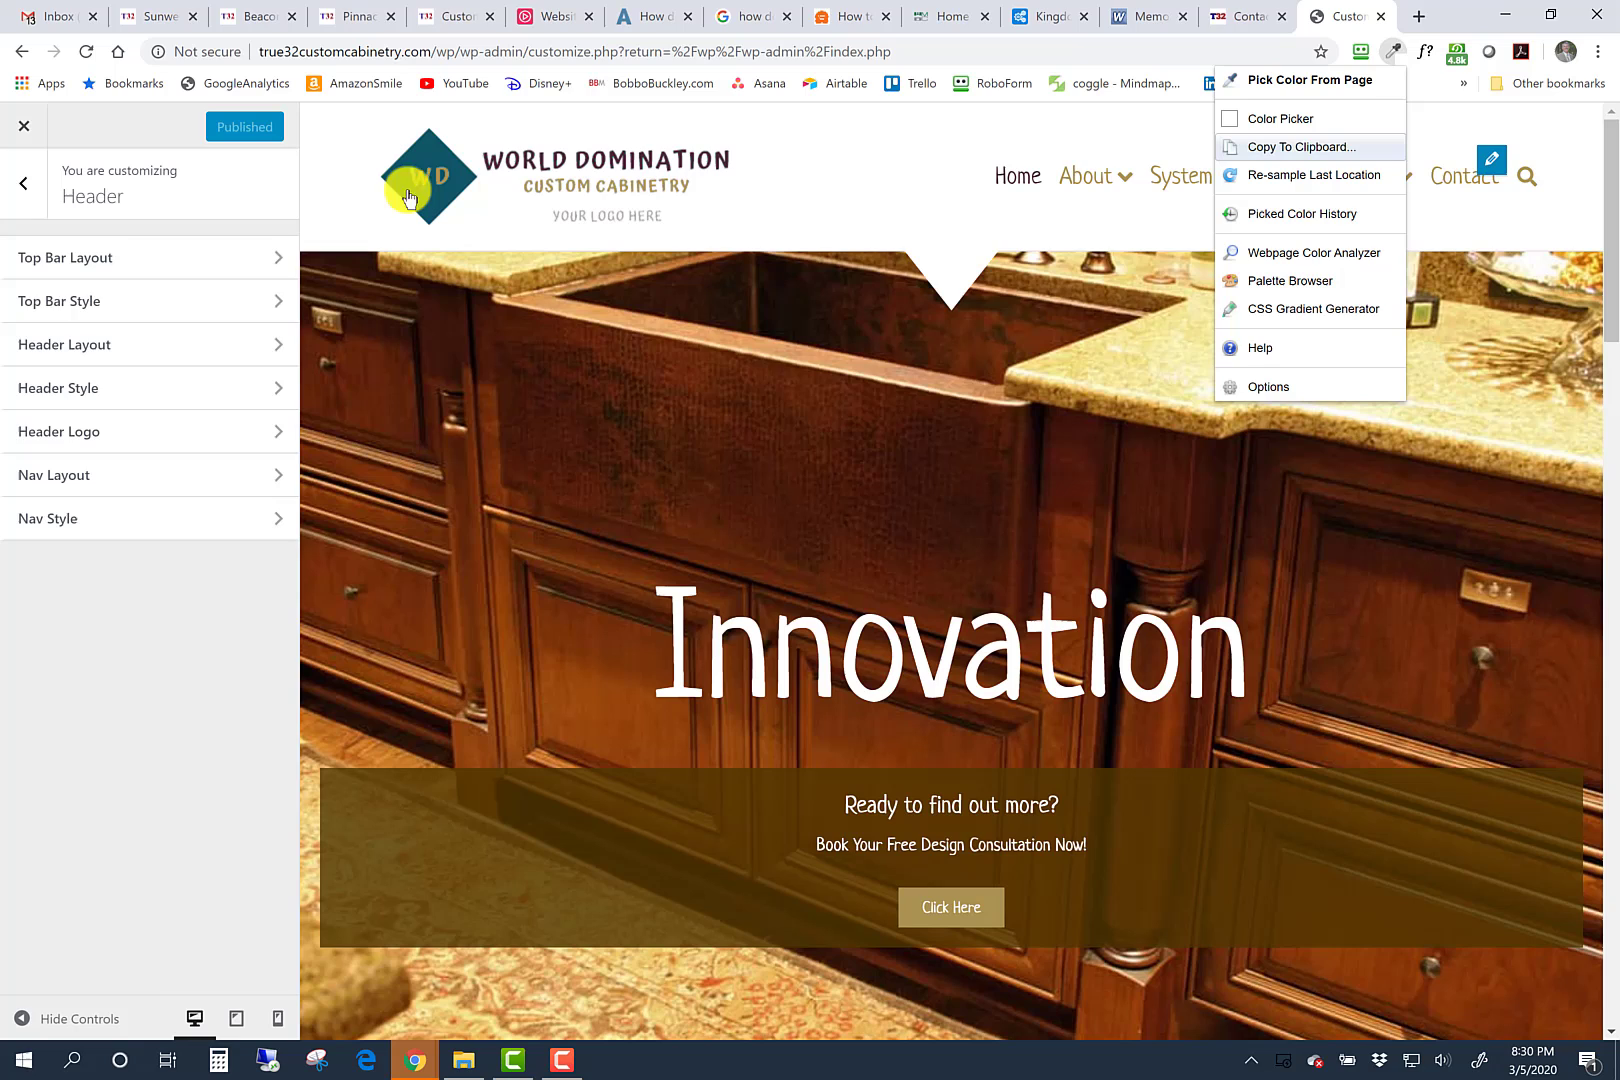
Step: Inspect the hex code of the Text Color in the Header Style settings
click(268, 399)
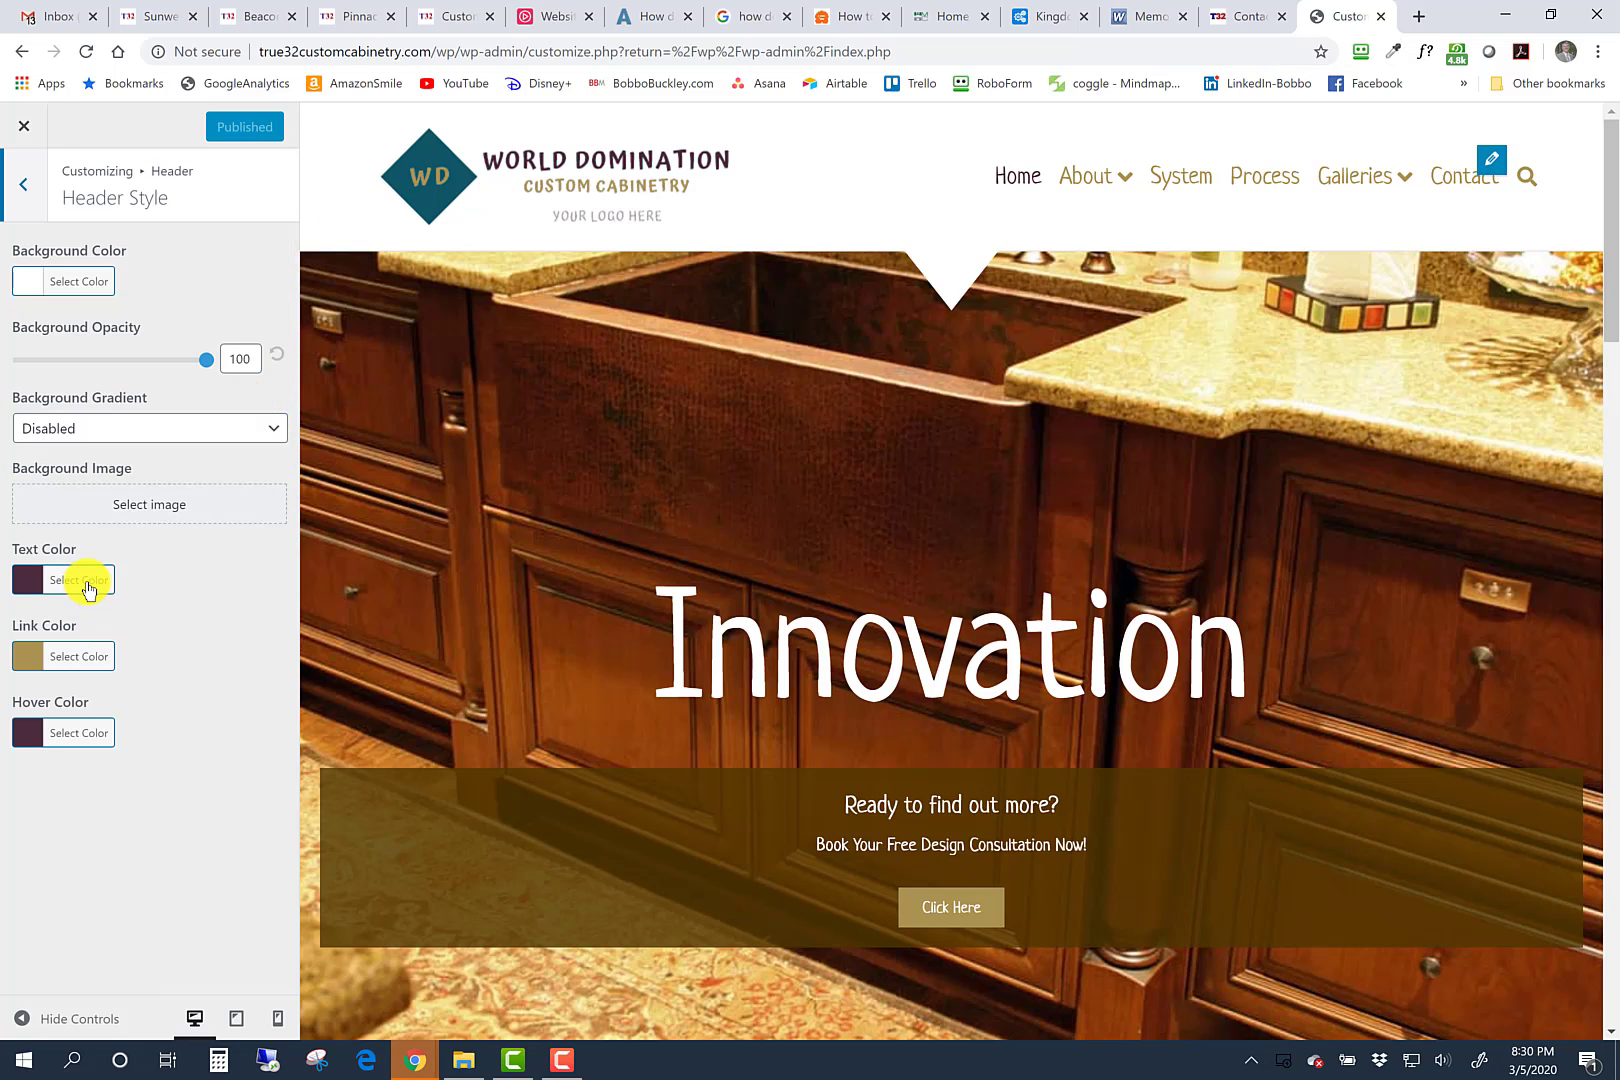
click(80, 580)
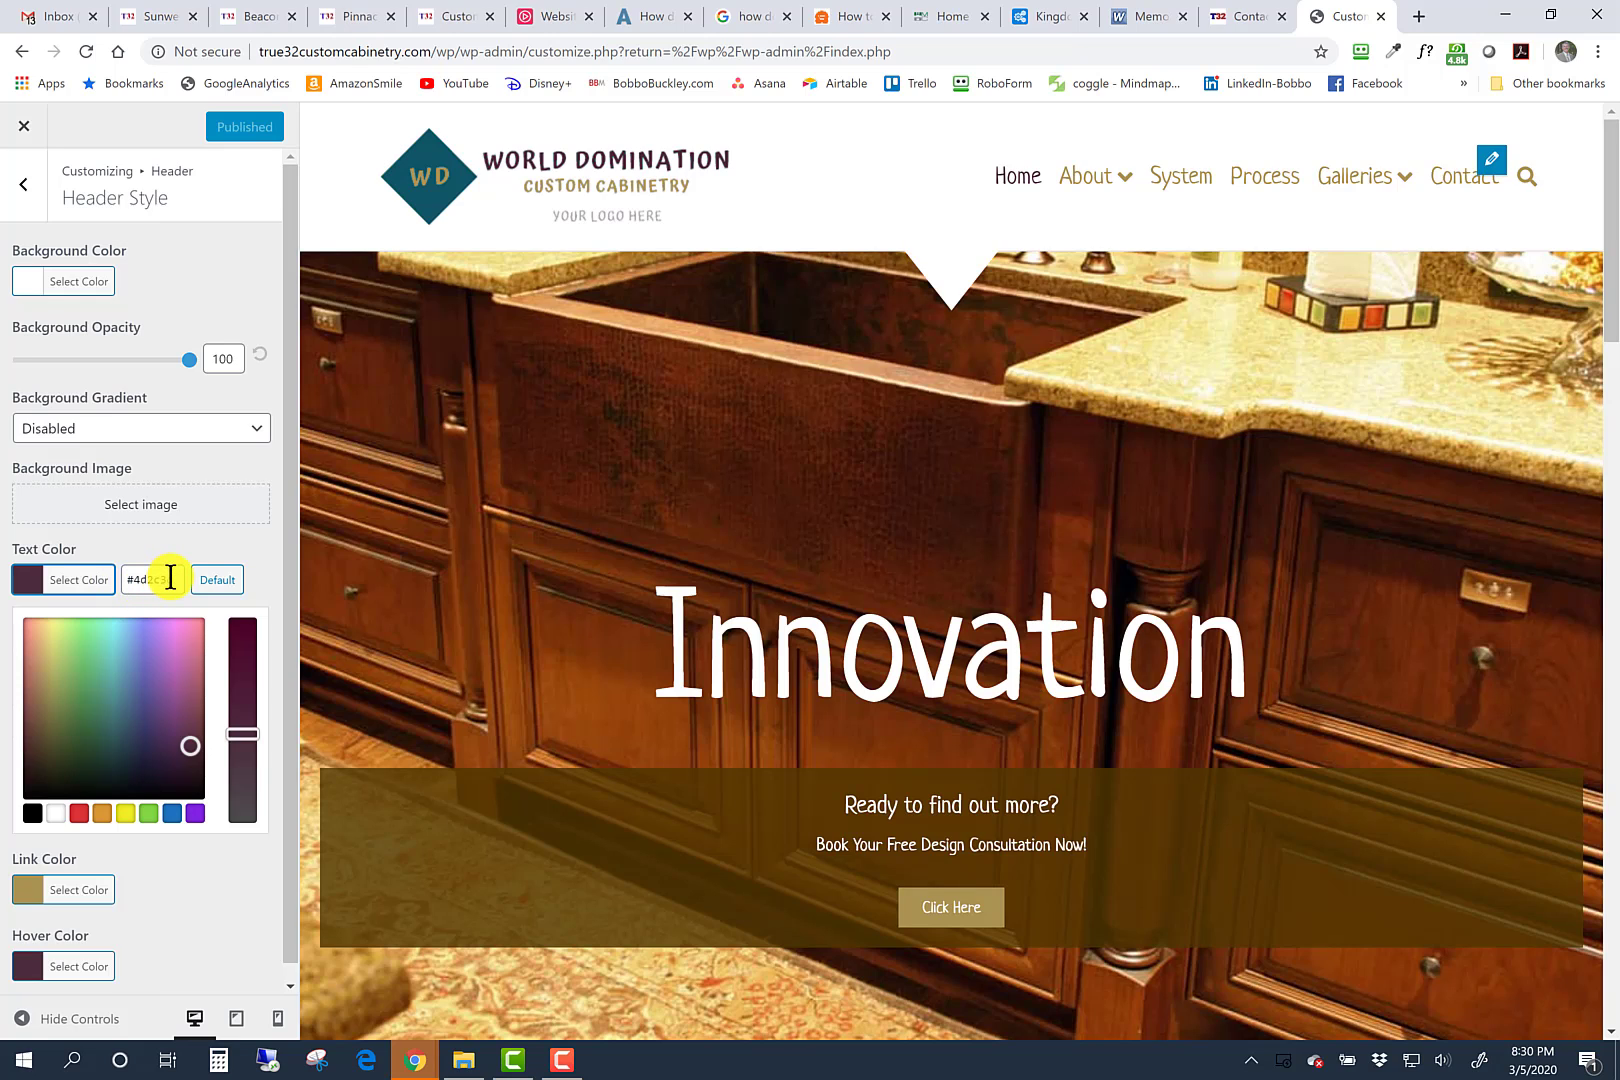
click(25, 183)
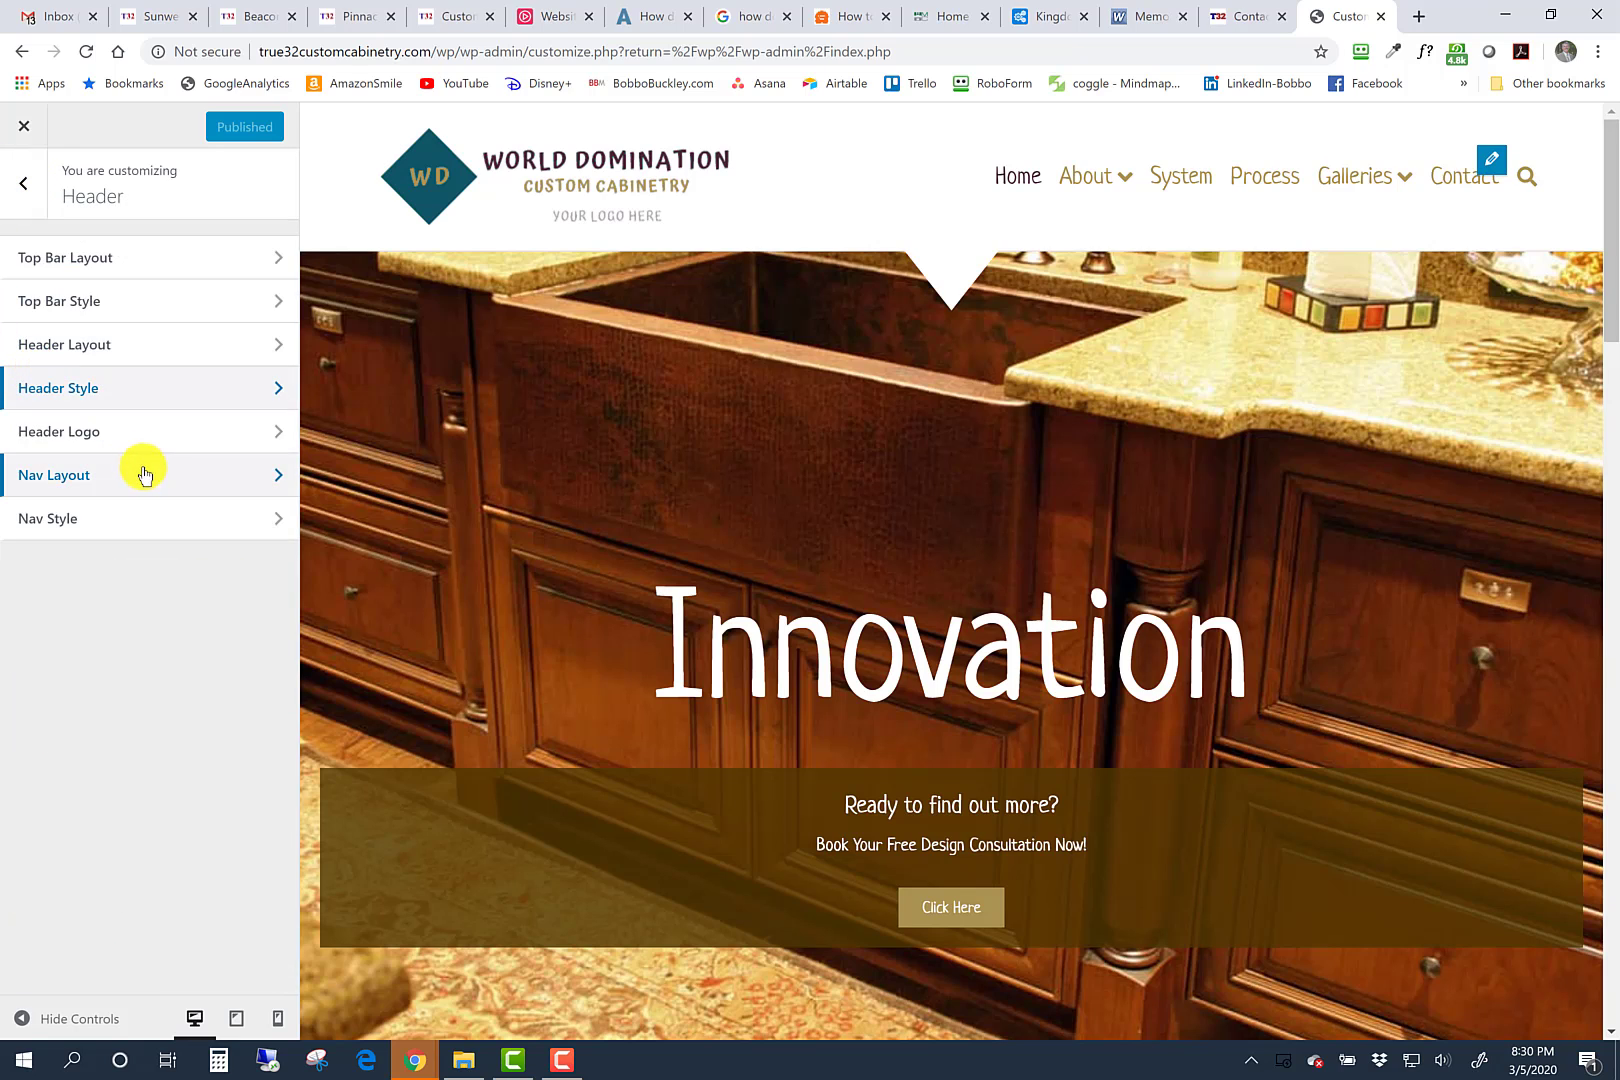
Step: Set the regular header logo image to LOGO_WorldDomination_002.png from the media library
click(181, 435)
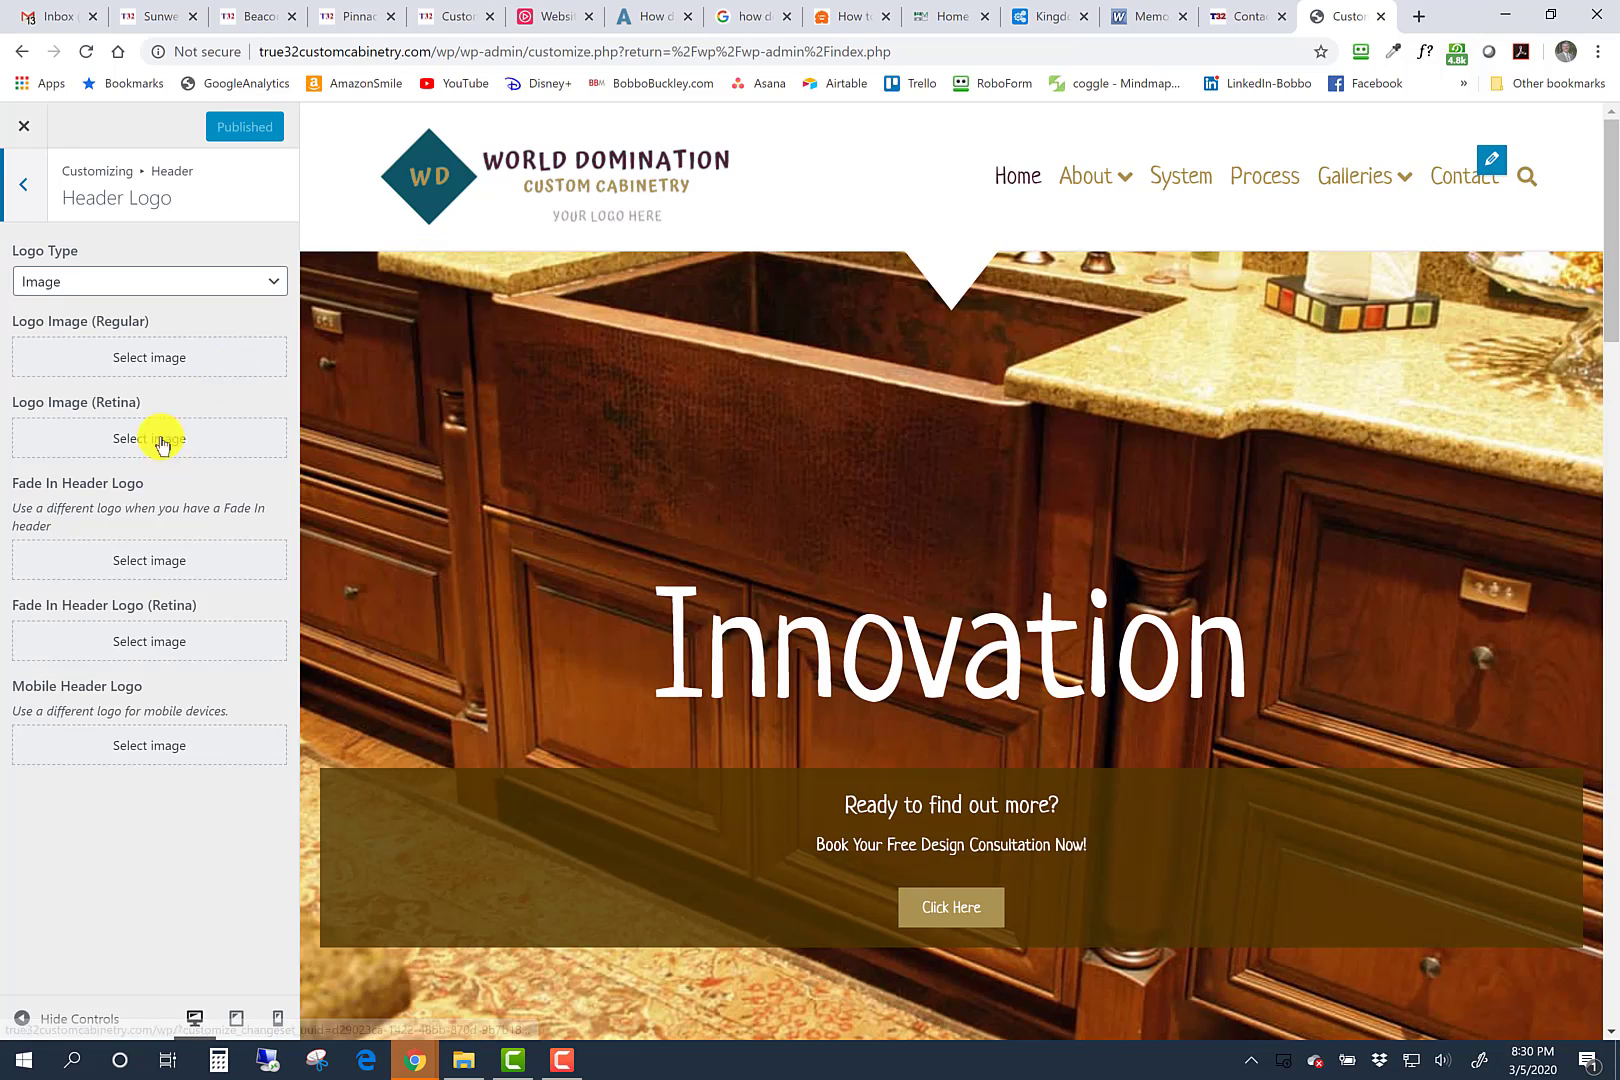
click(130, 362)
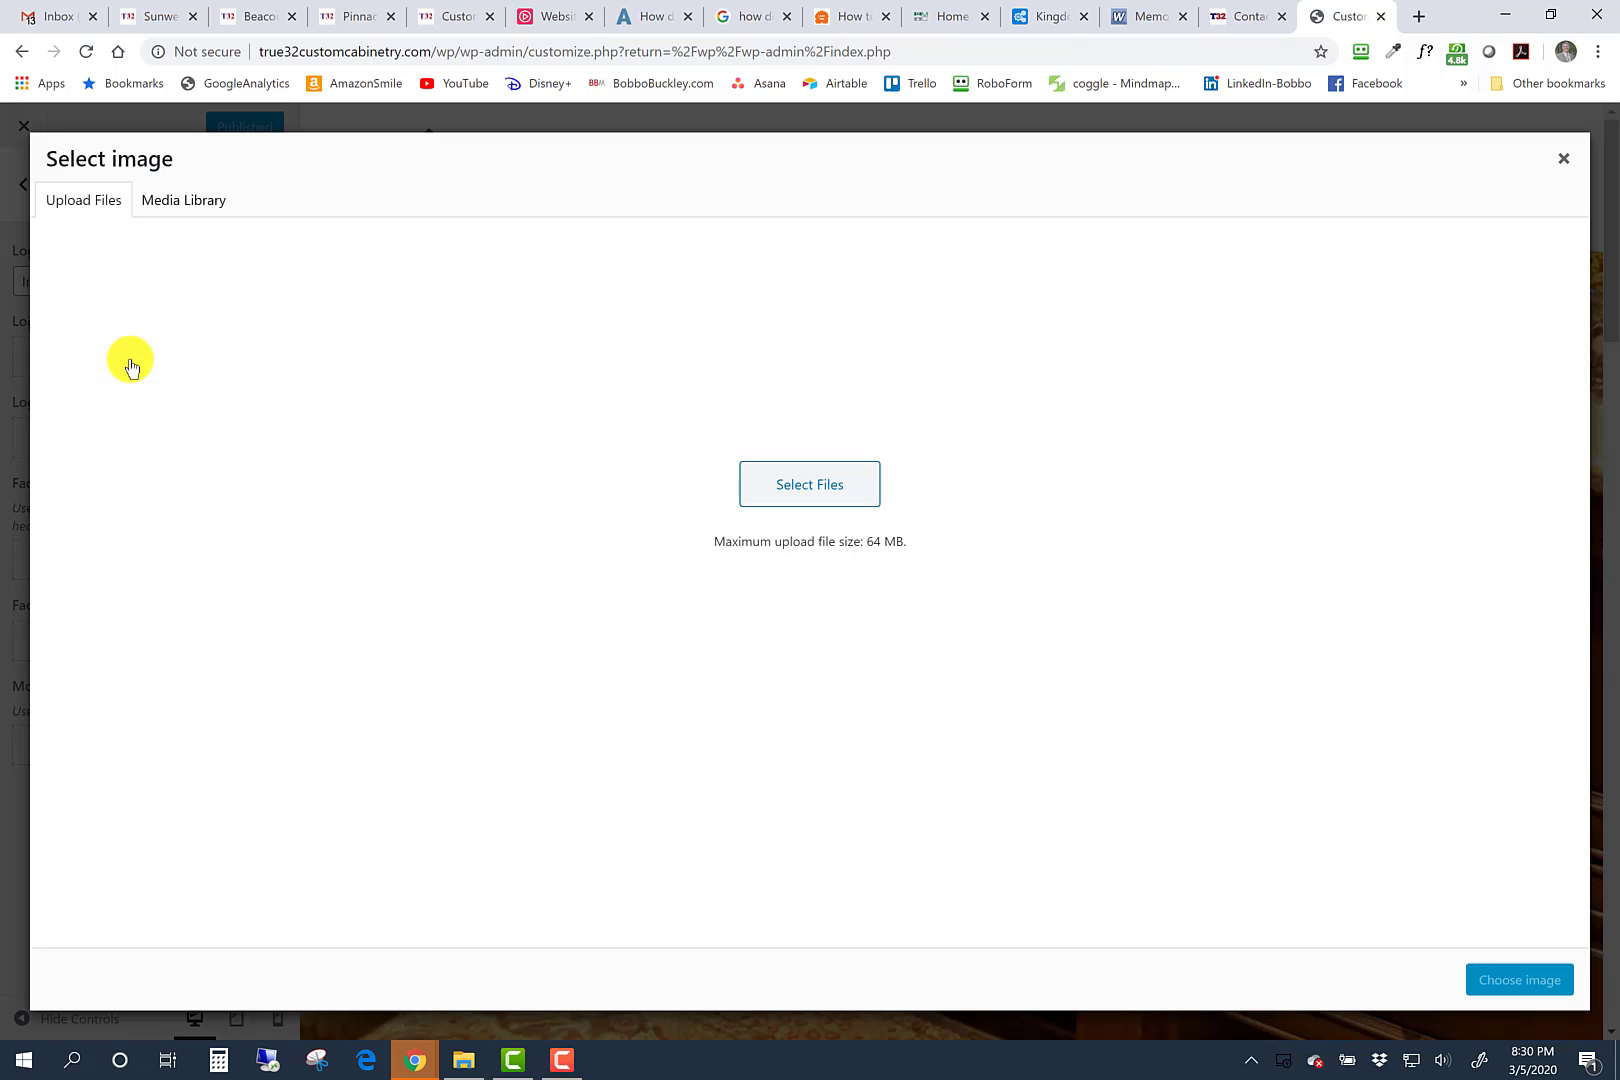
click(161, 204)
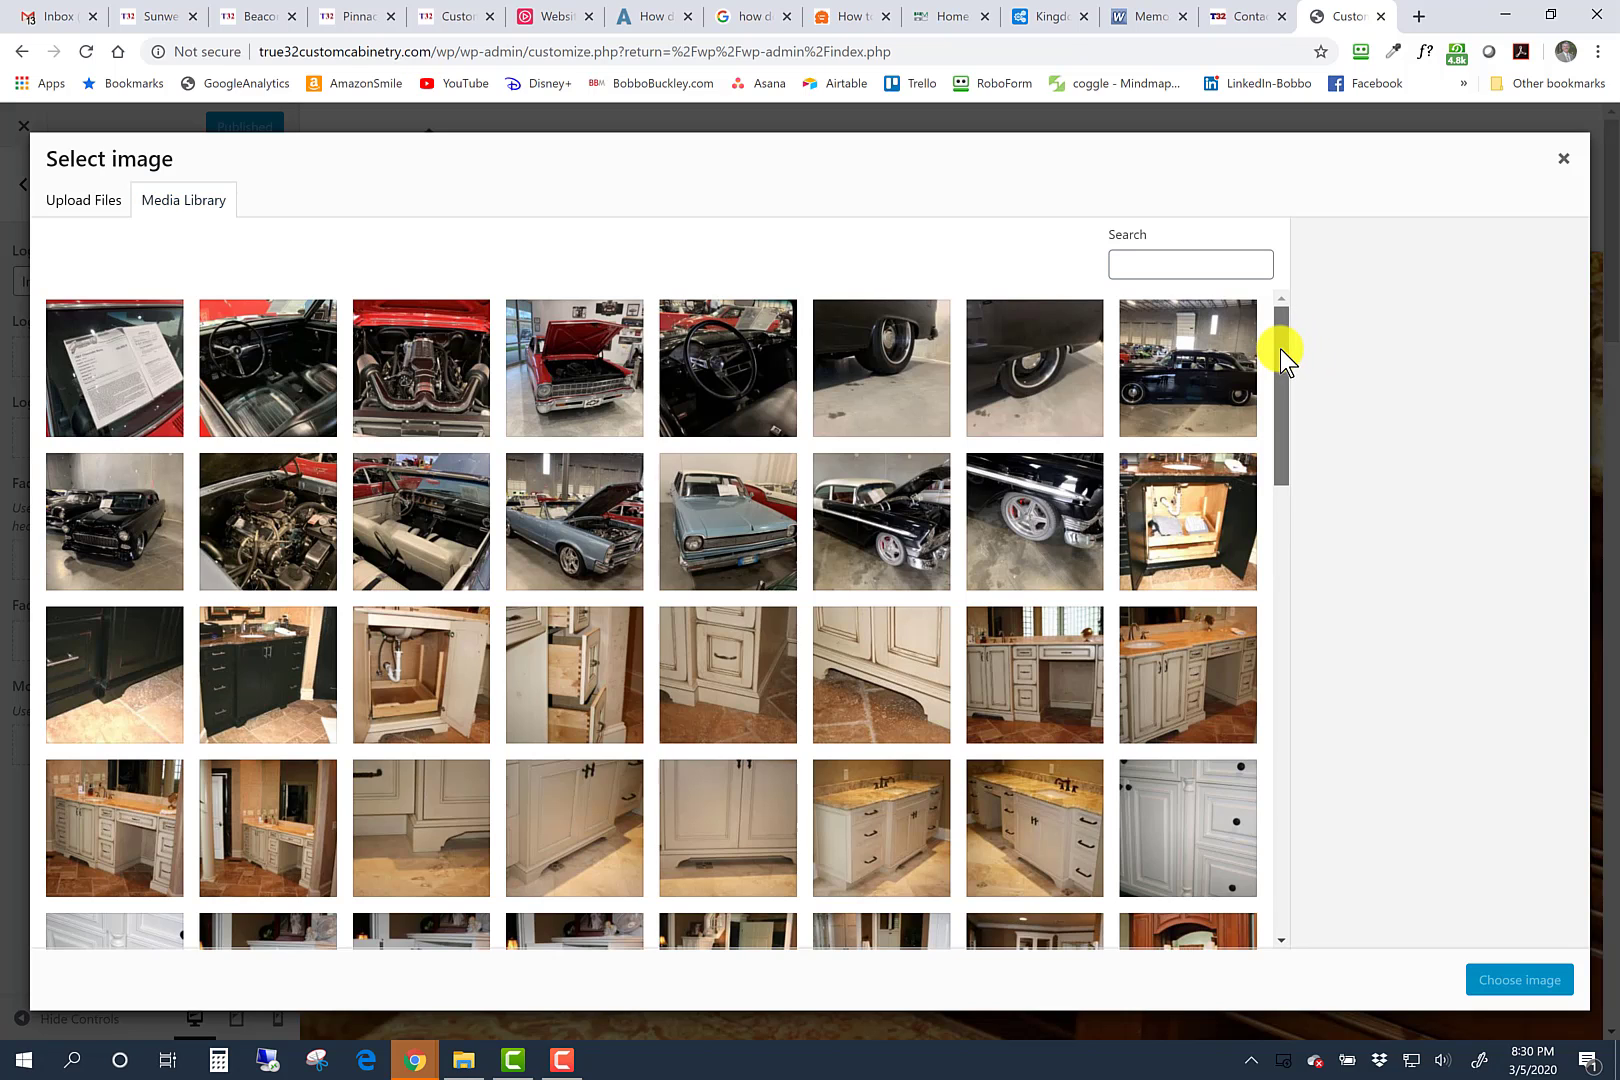
drag(1280, 349, 1272, 938)
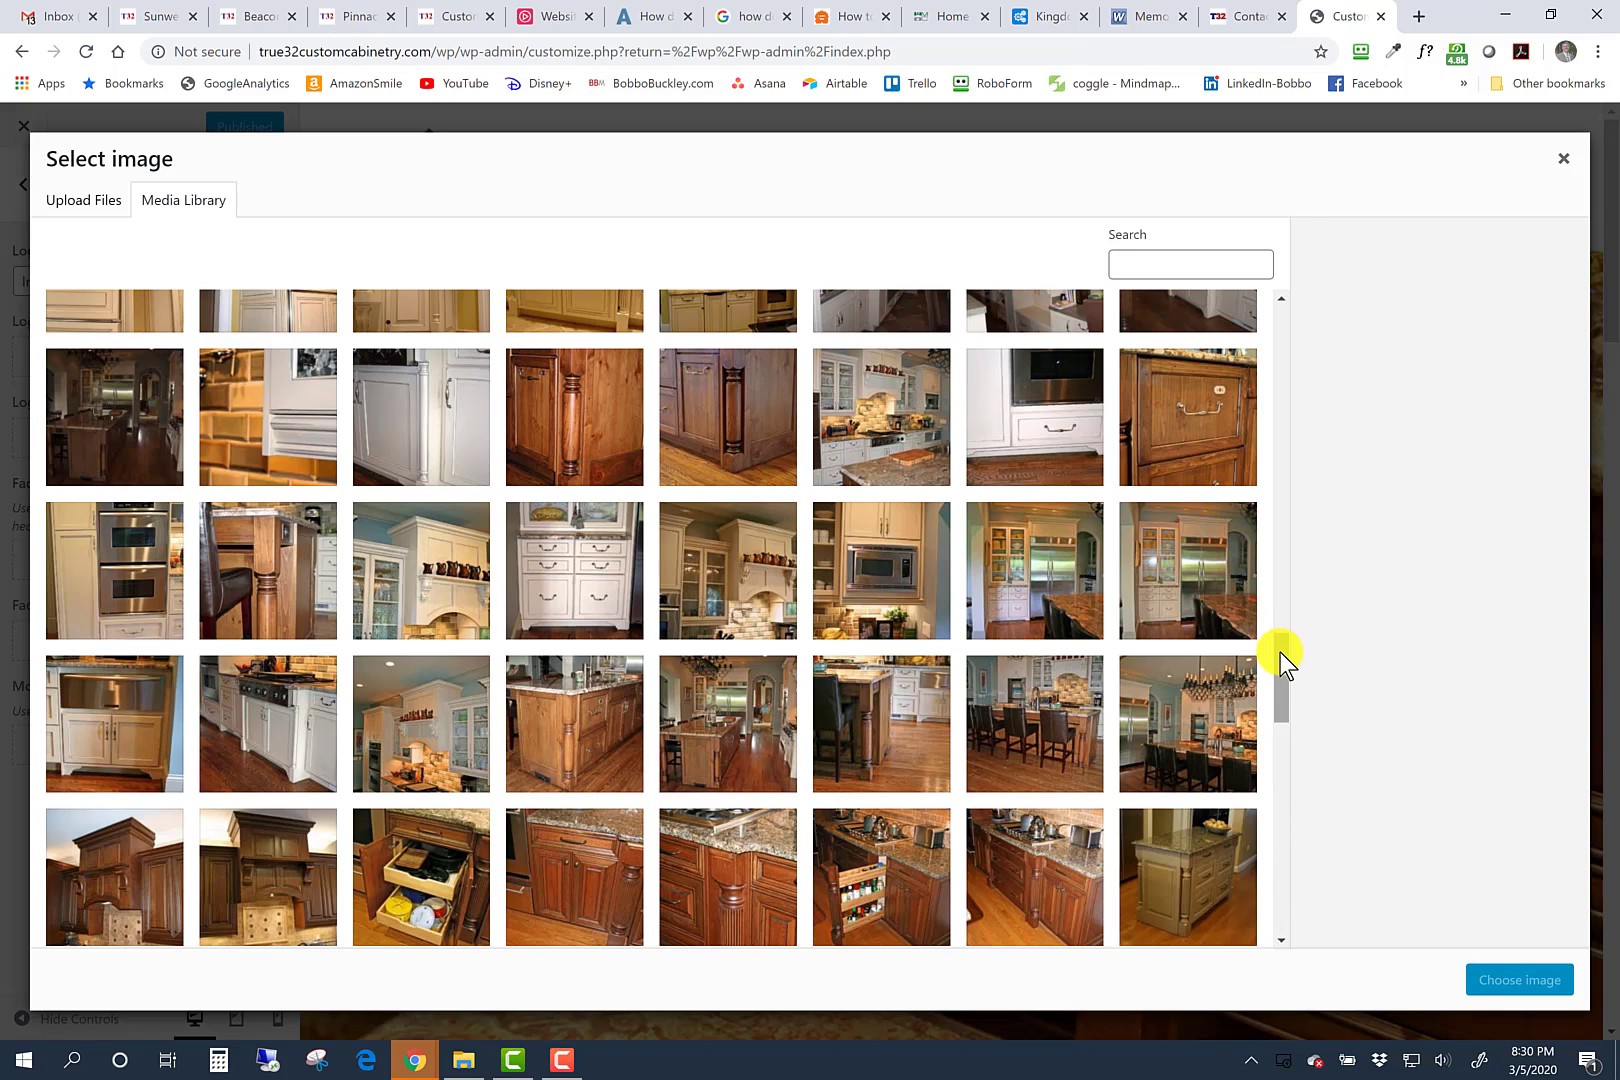
drag(1280, 652, 1274, 929)
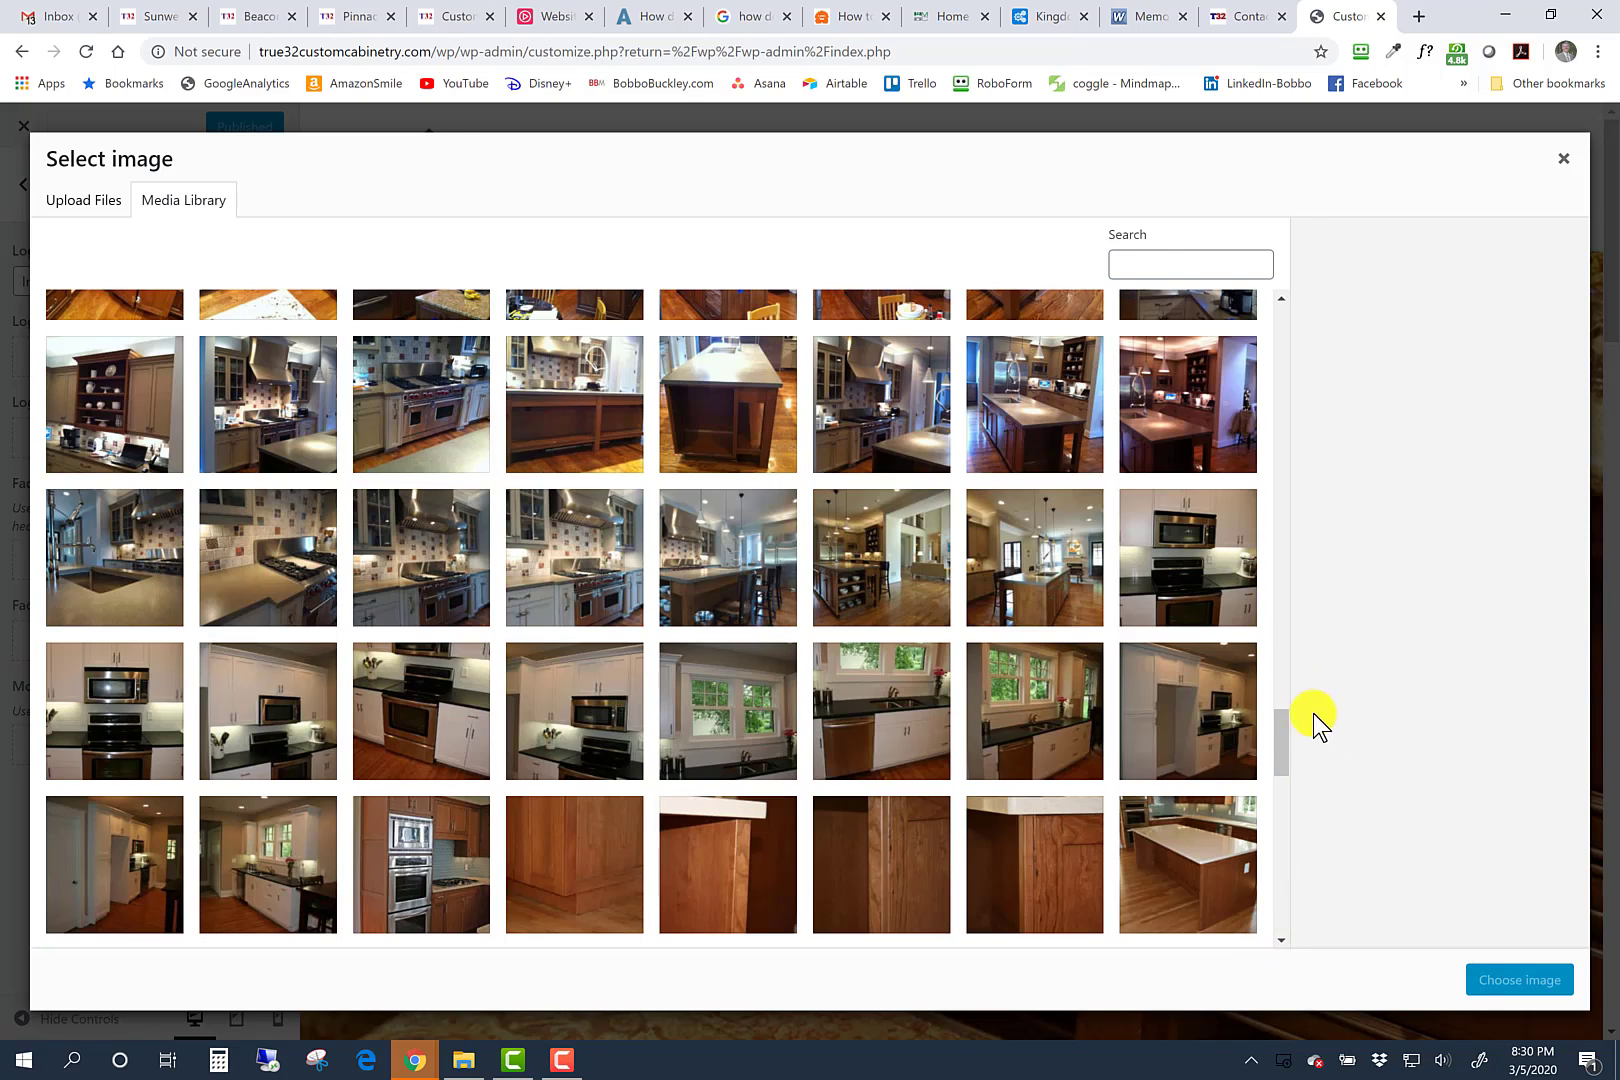
drag(1280, 755, 1297, 835)
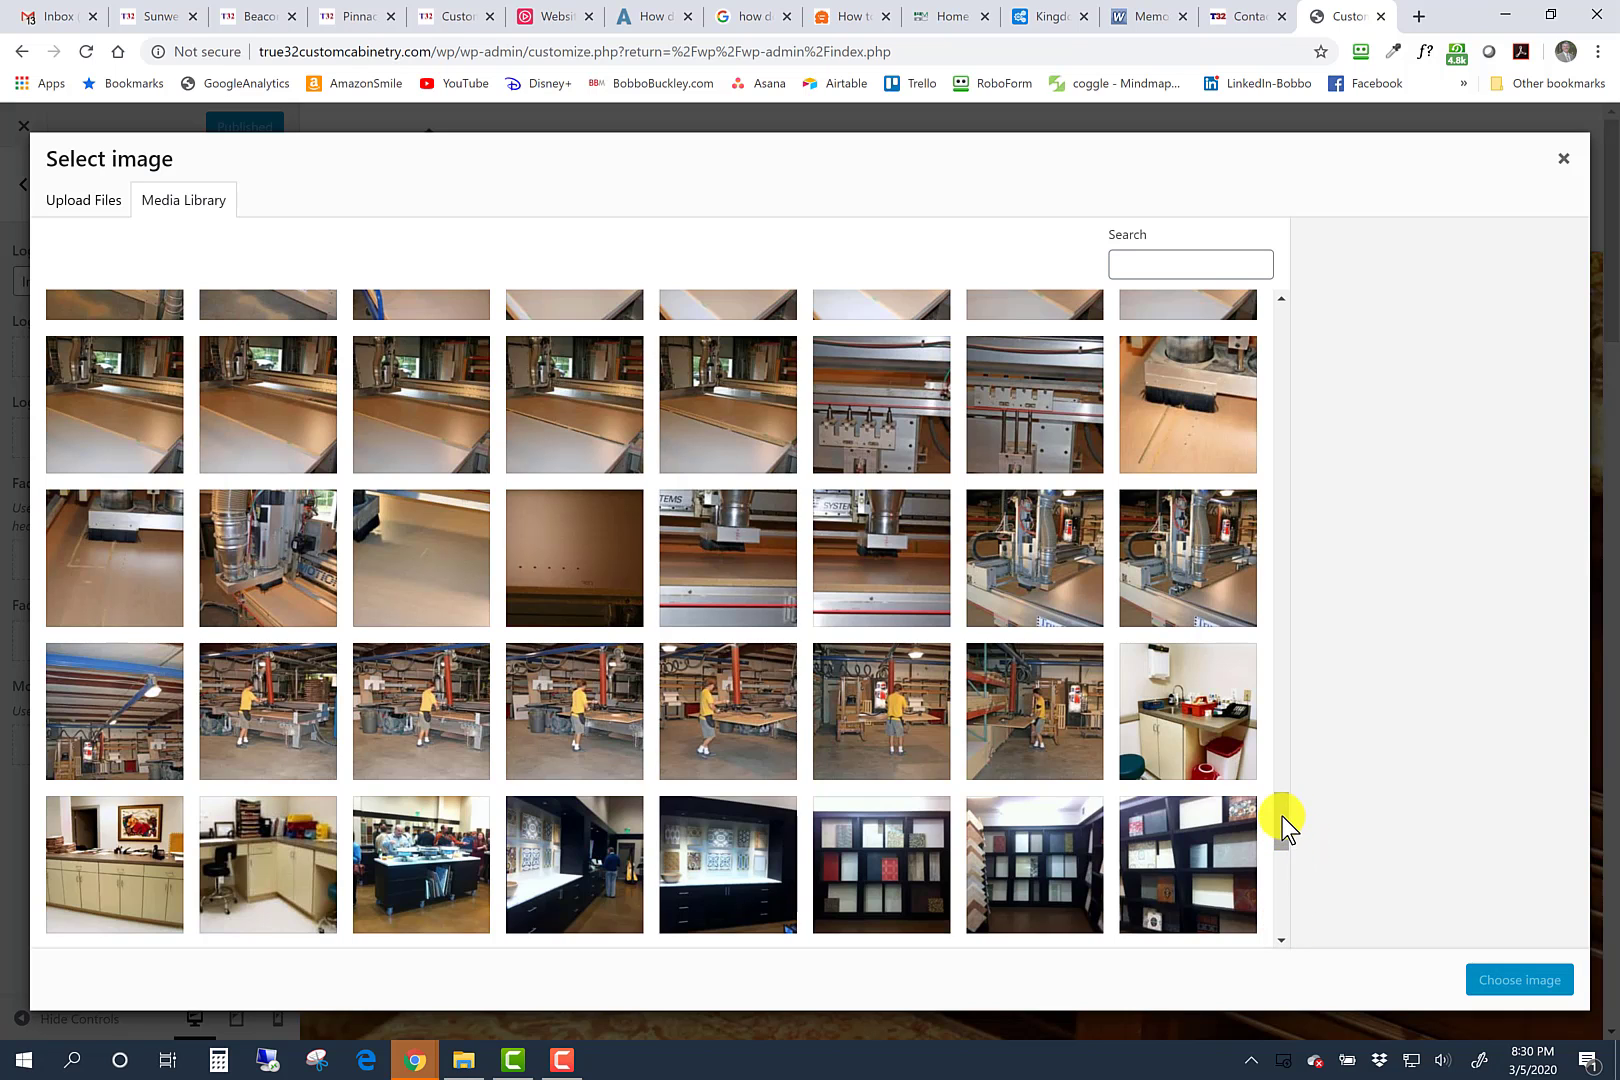
drag(1282, 816, 1285, 937)
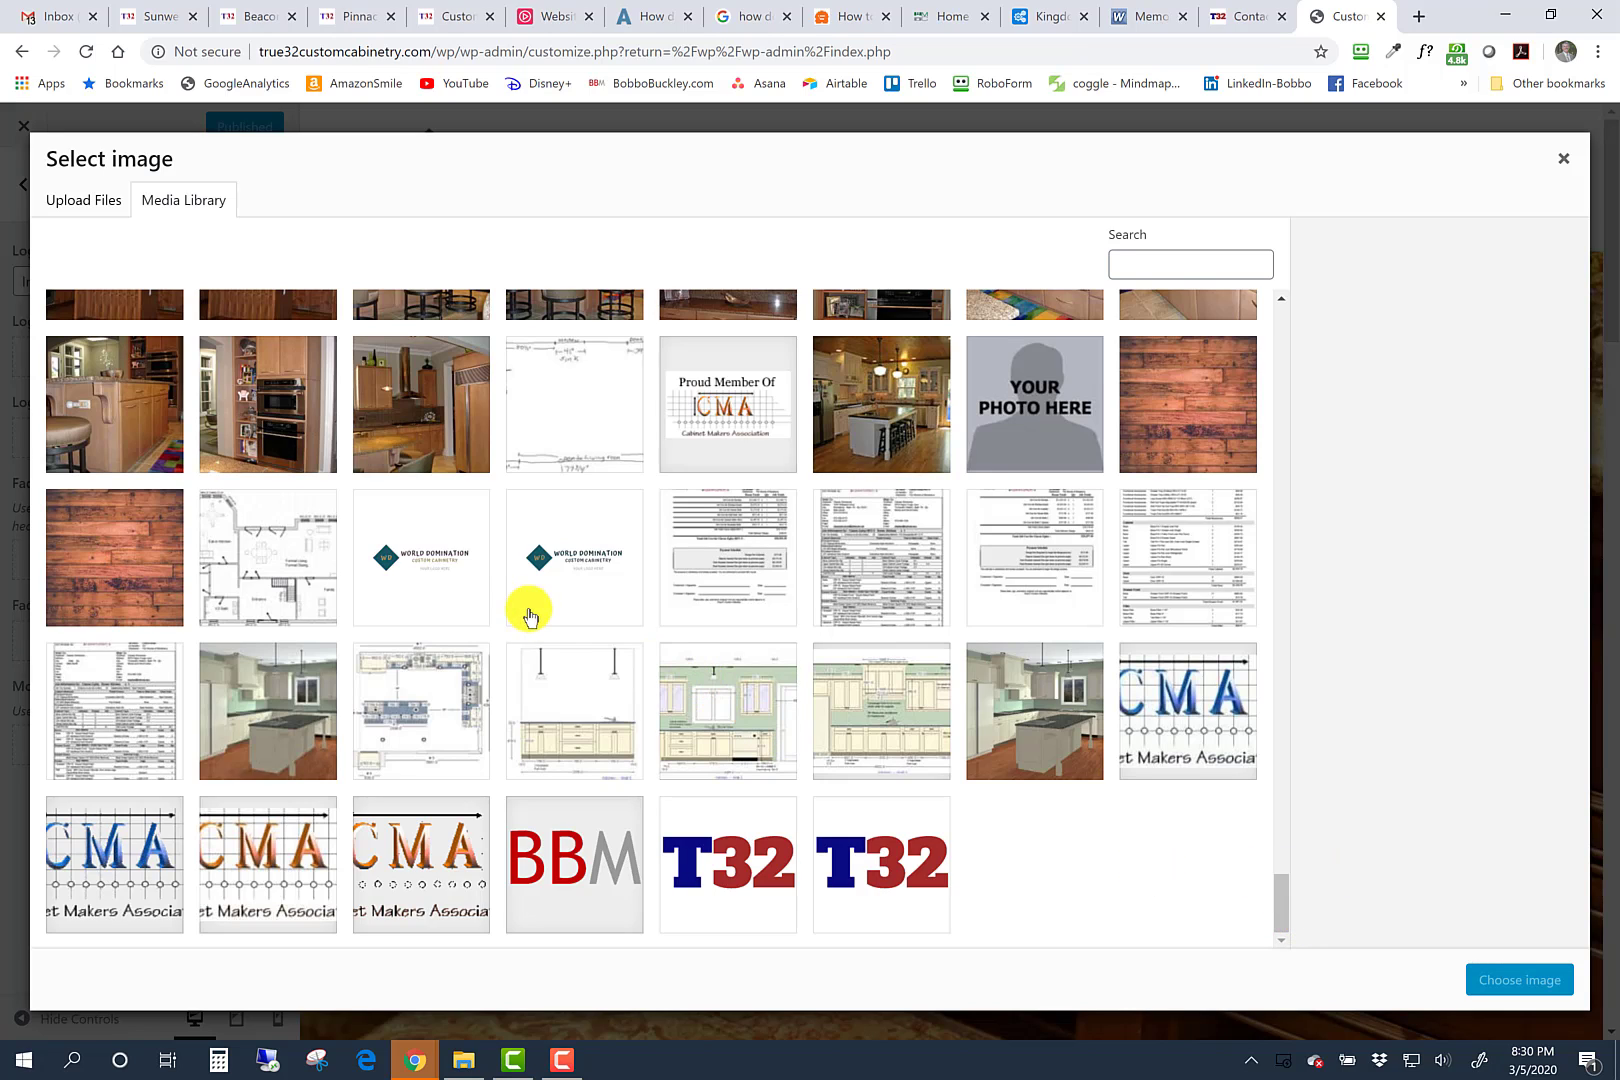
click(421, 561)
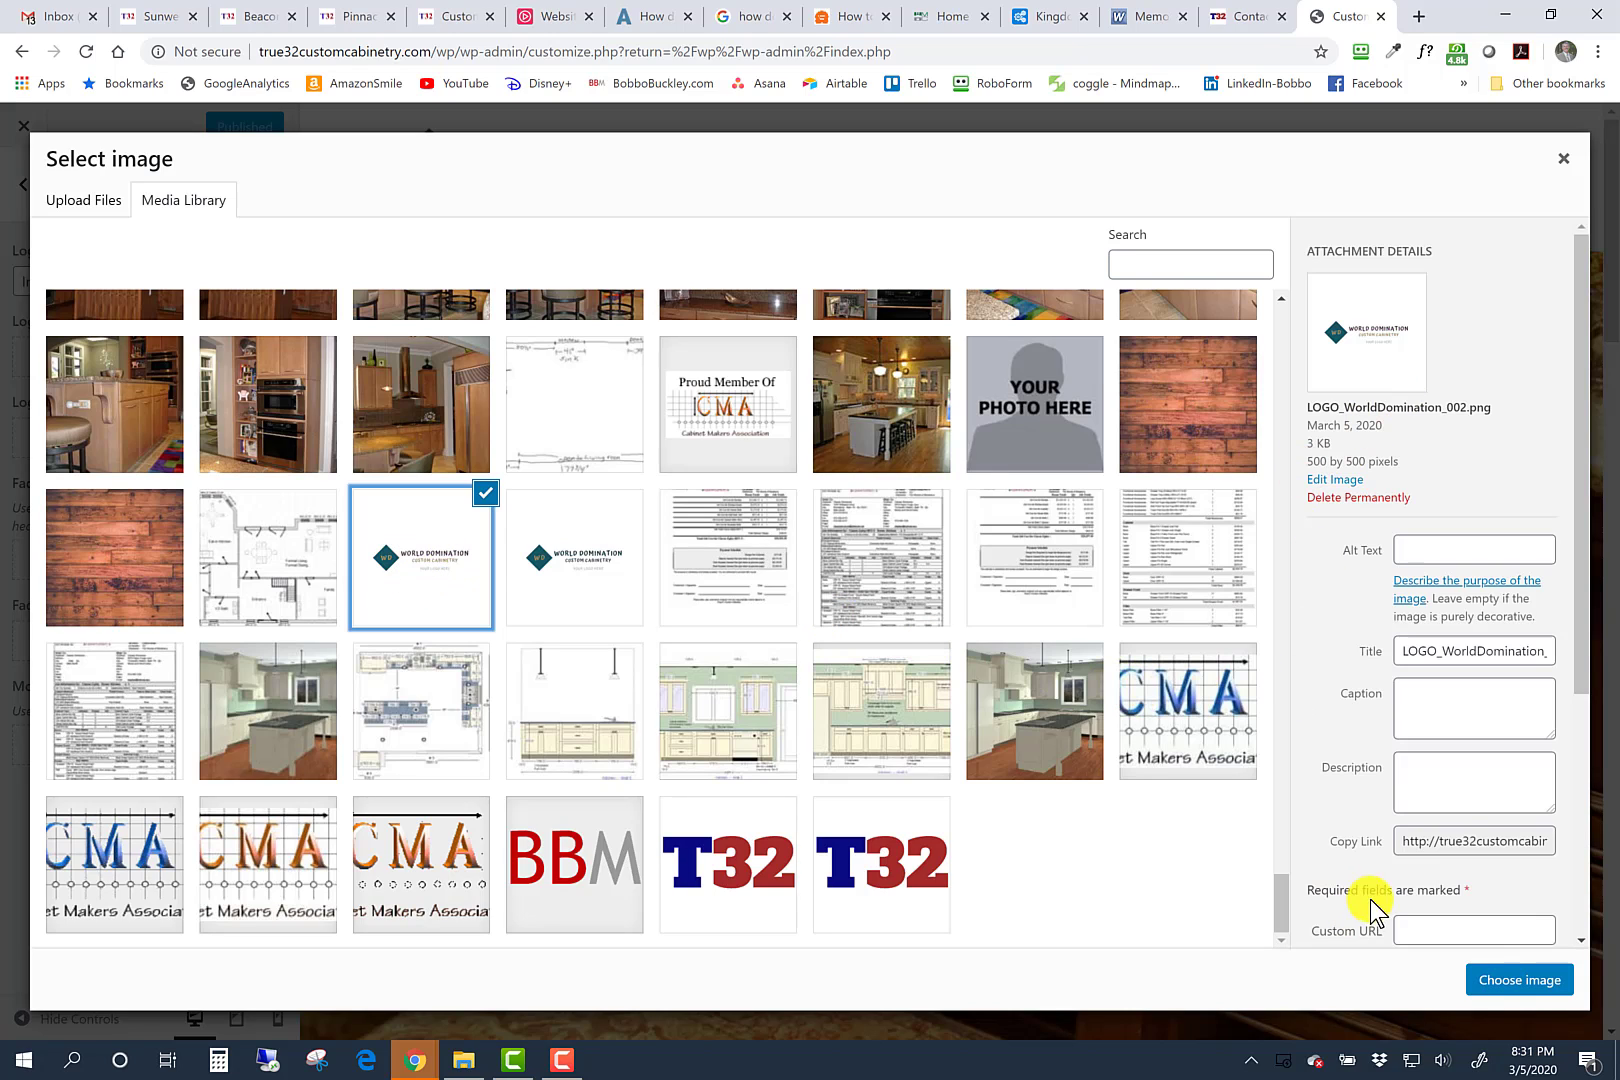
click(1519, 982)
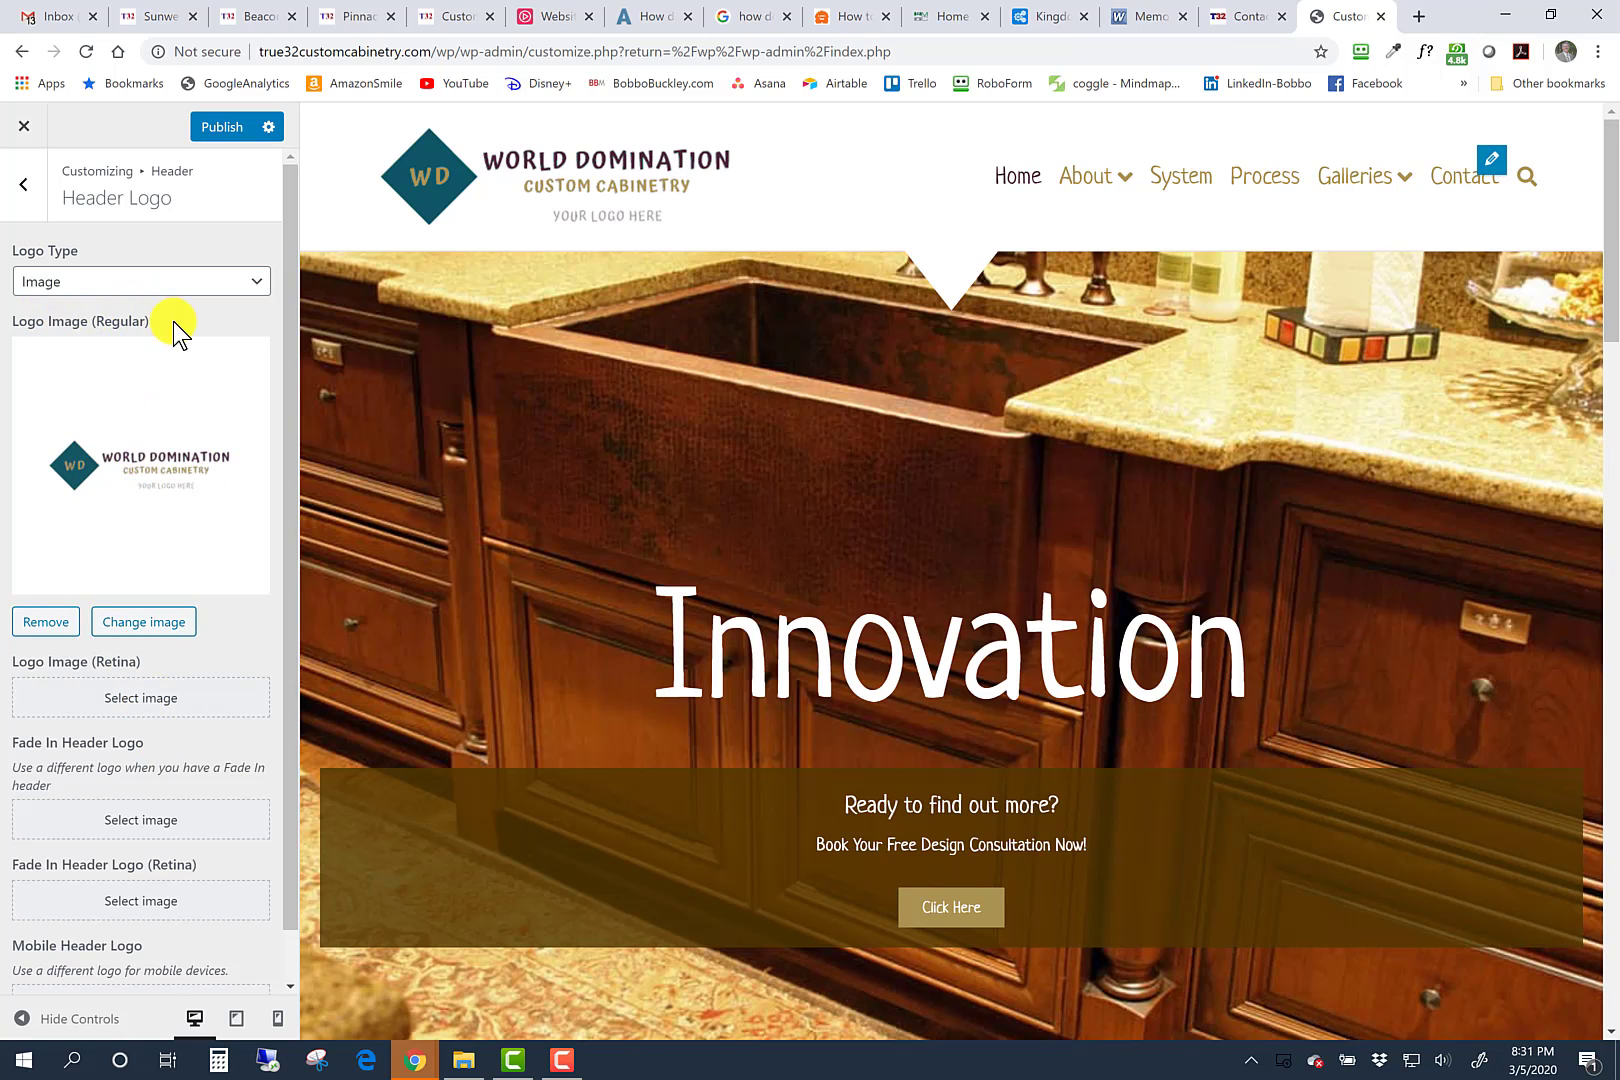
Step: Set the retina header logo image to LOGO_WorldDomination_002.png from the media library and publish the changes
click(139, 698)
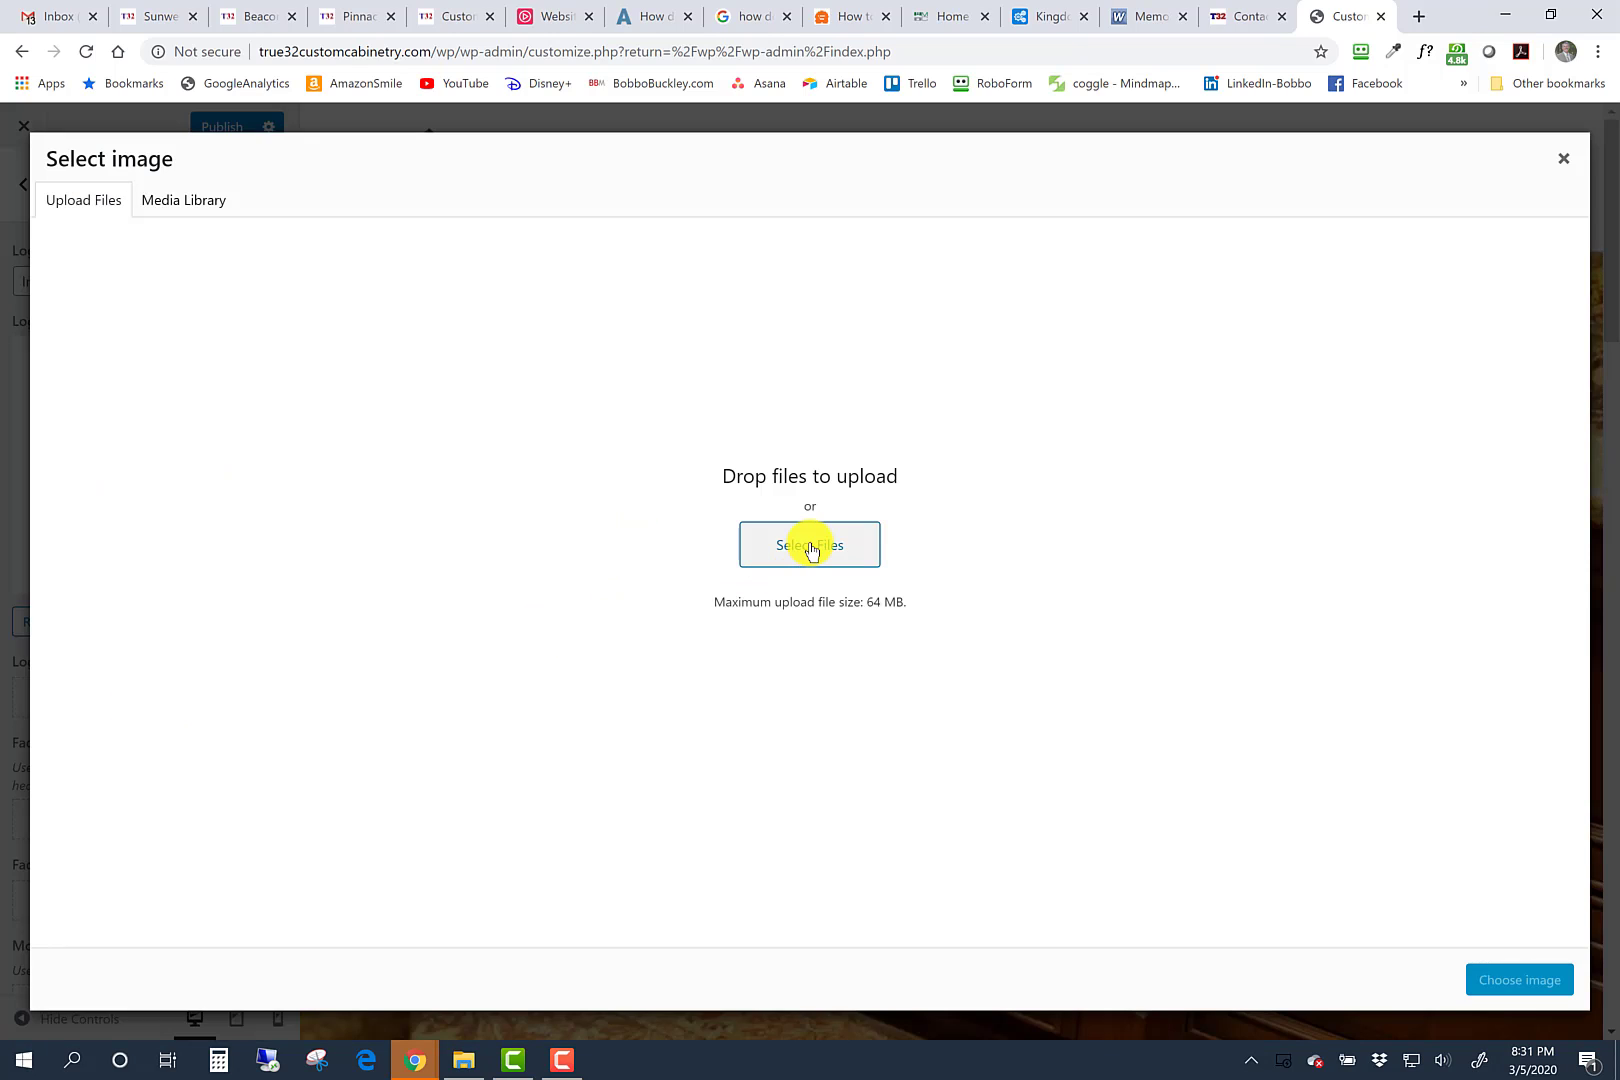
click(190, 201)
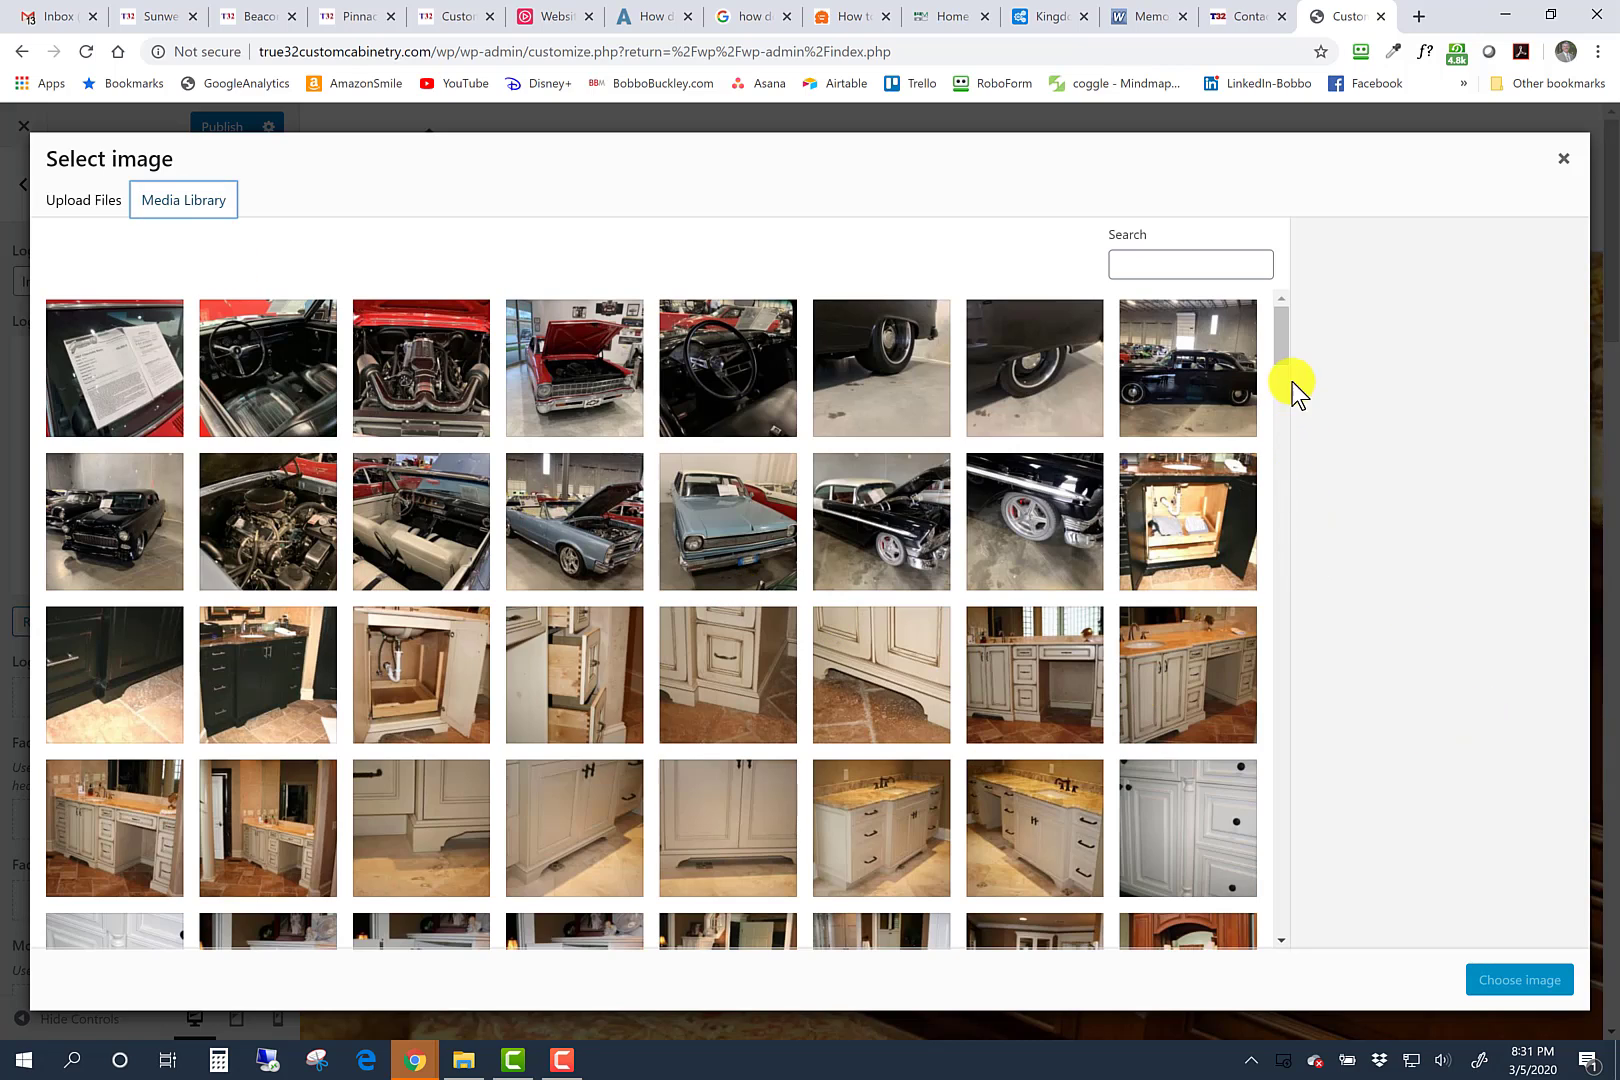
drag(1283, 345, 1276, 964)
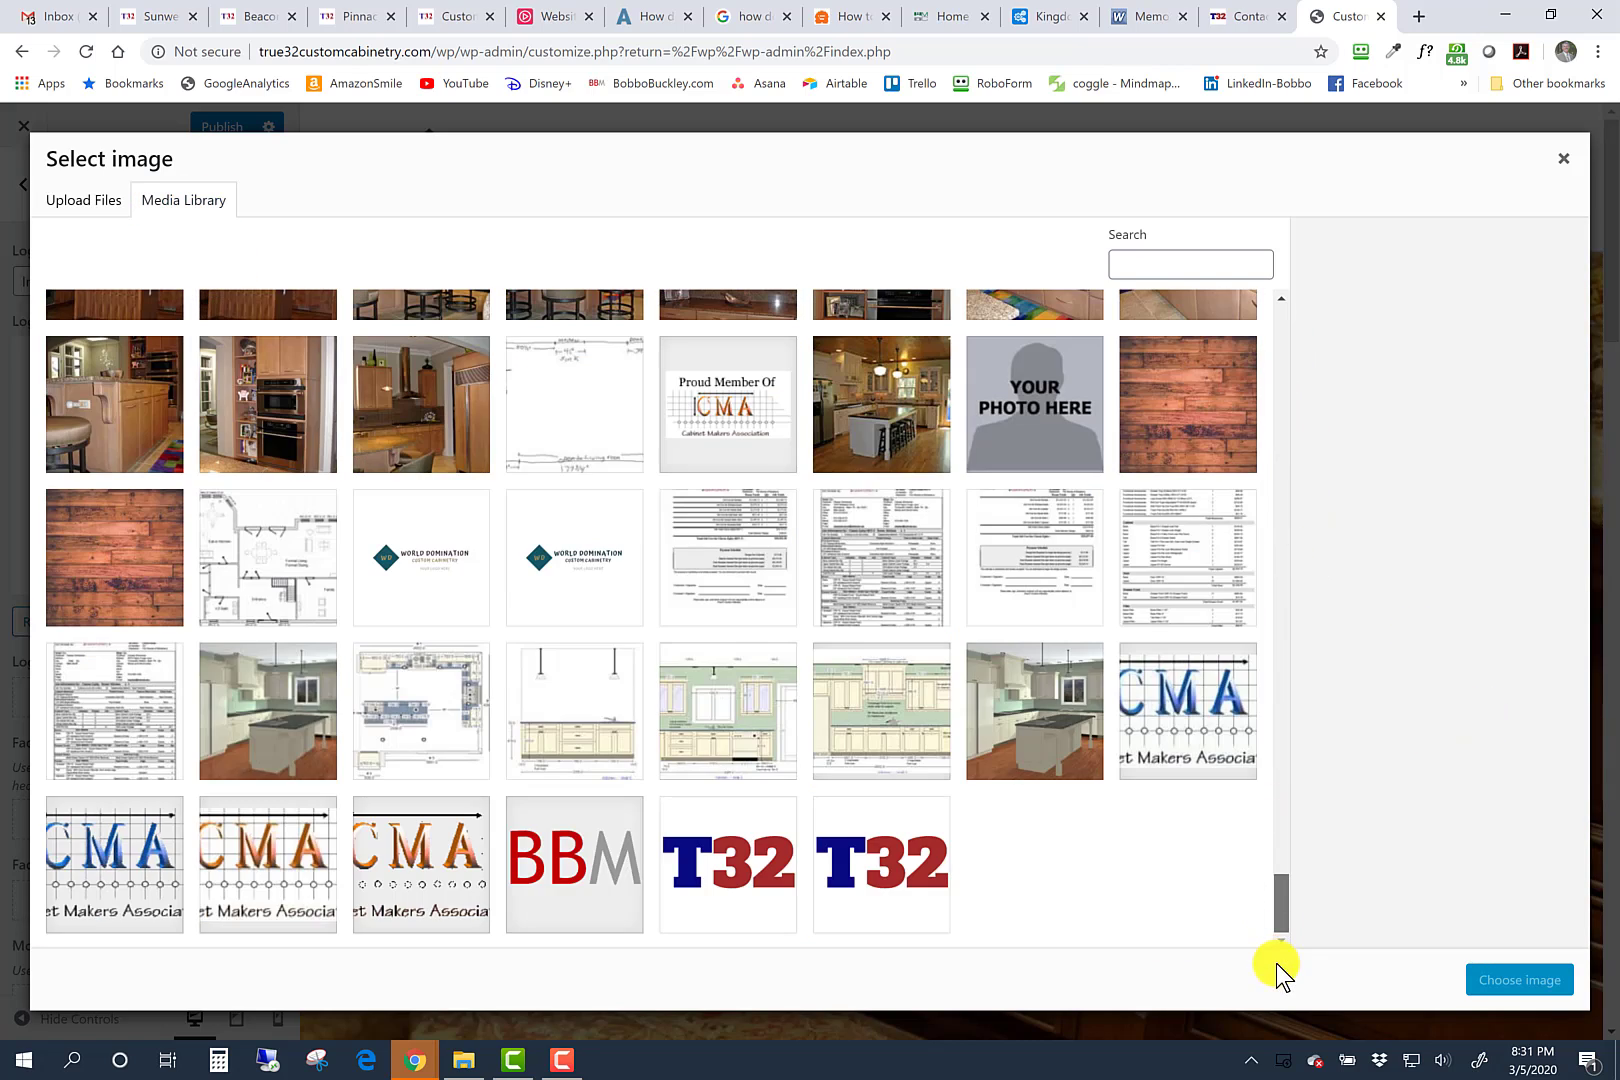
click(427, 566)
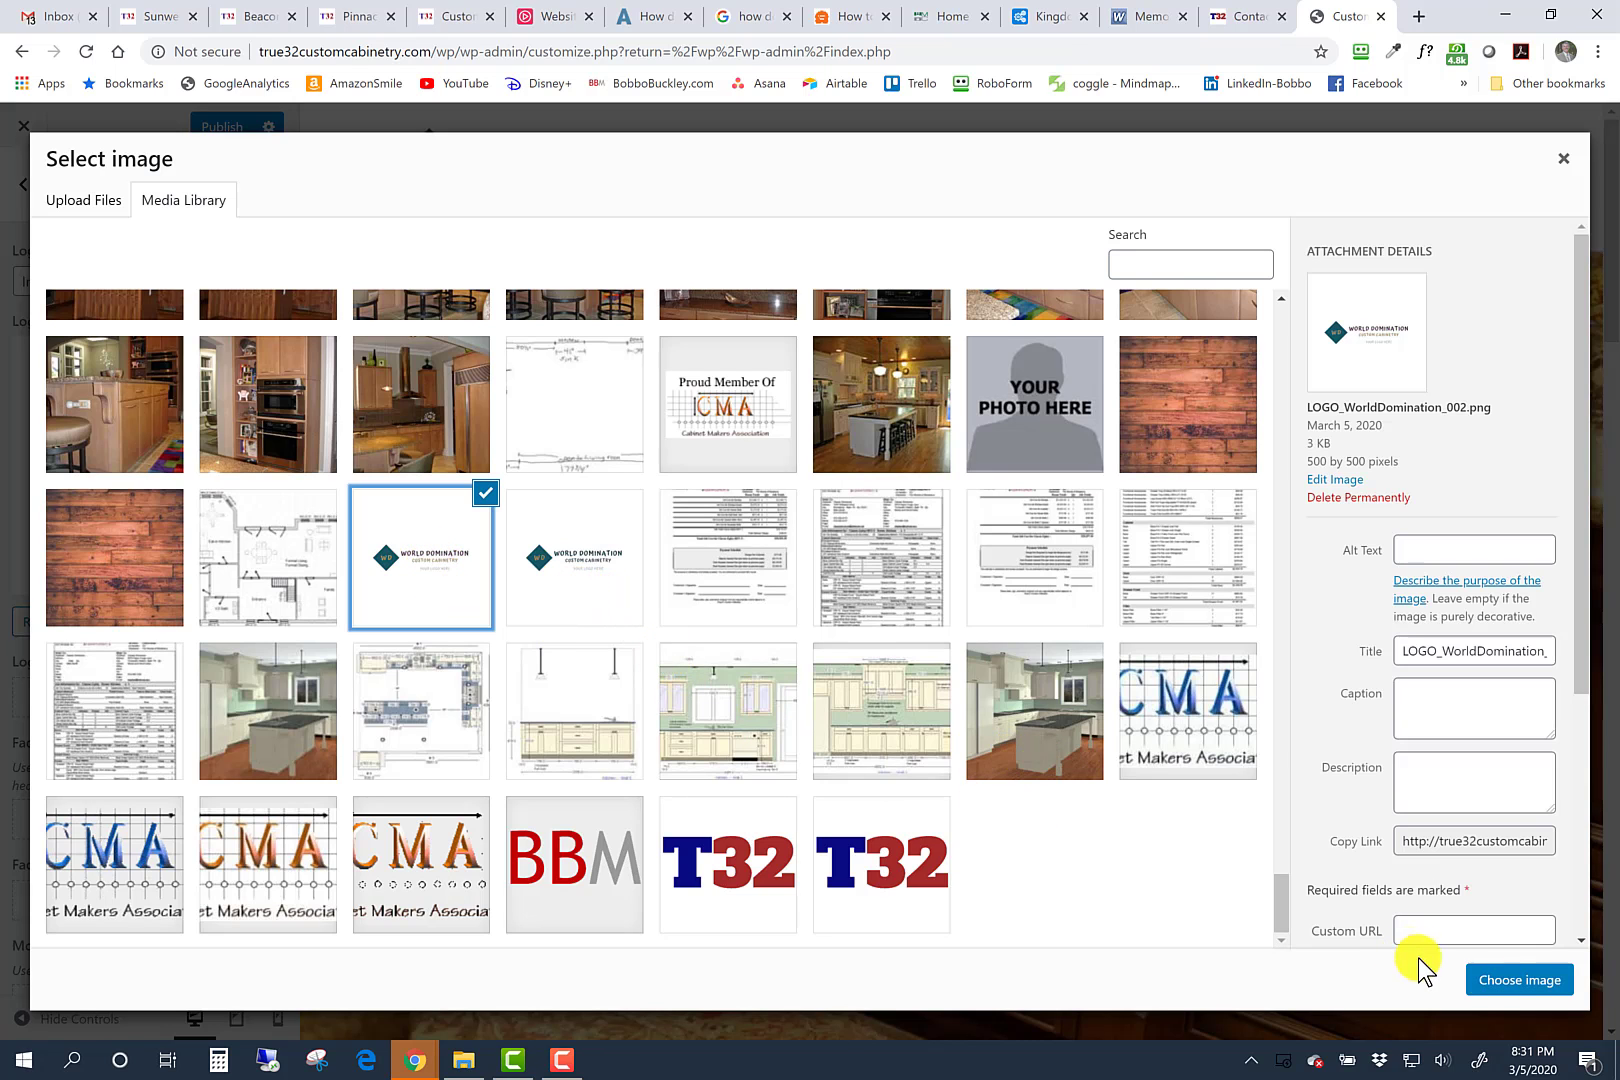
click(1519, 980)
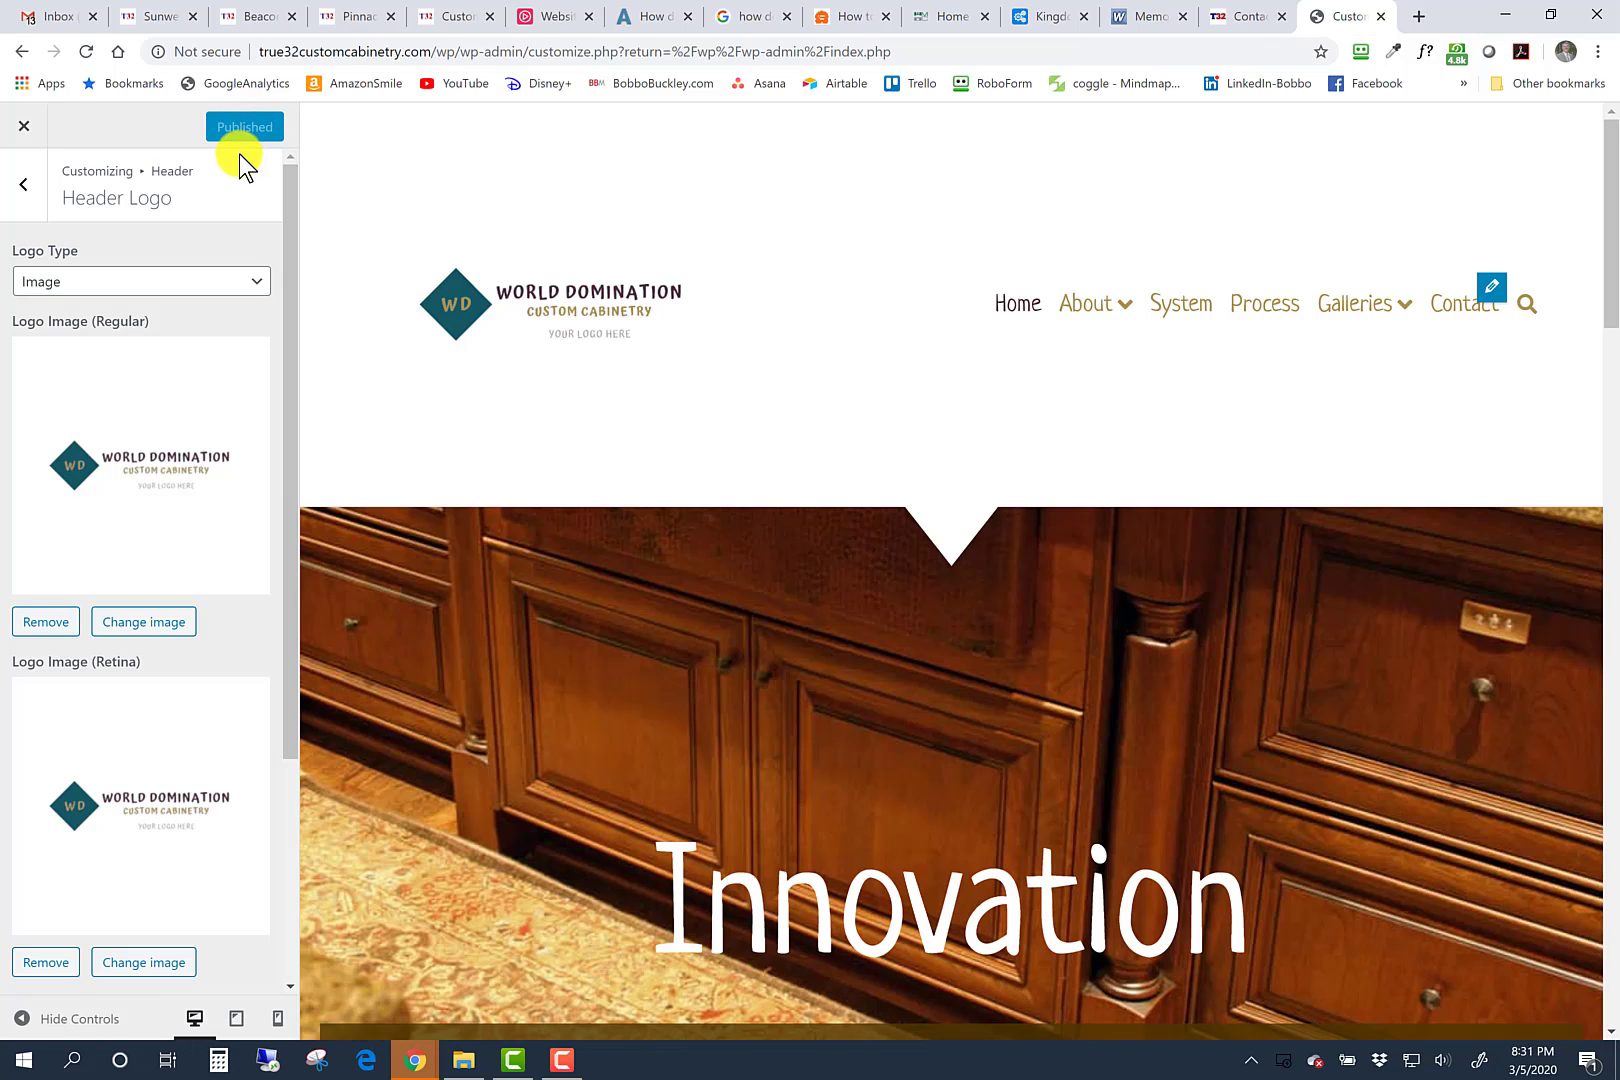
Step: Review the header's Nav Layout and Nav Style settings
click(25, 188)
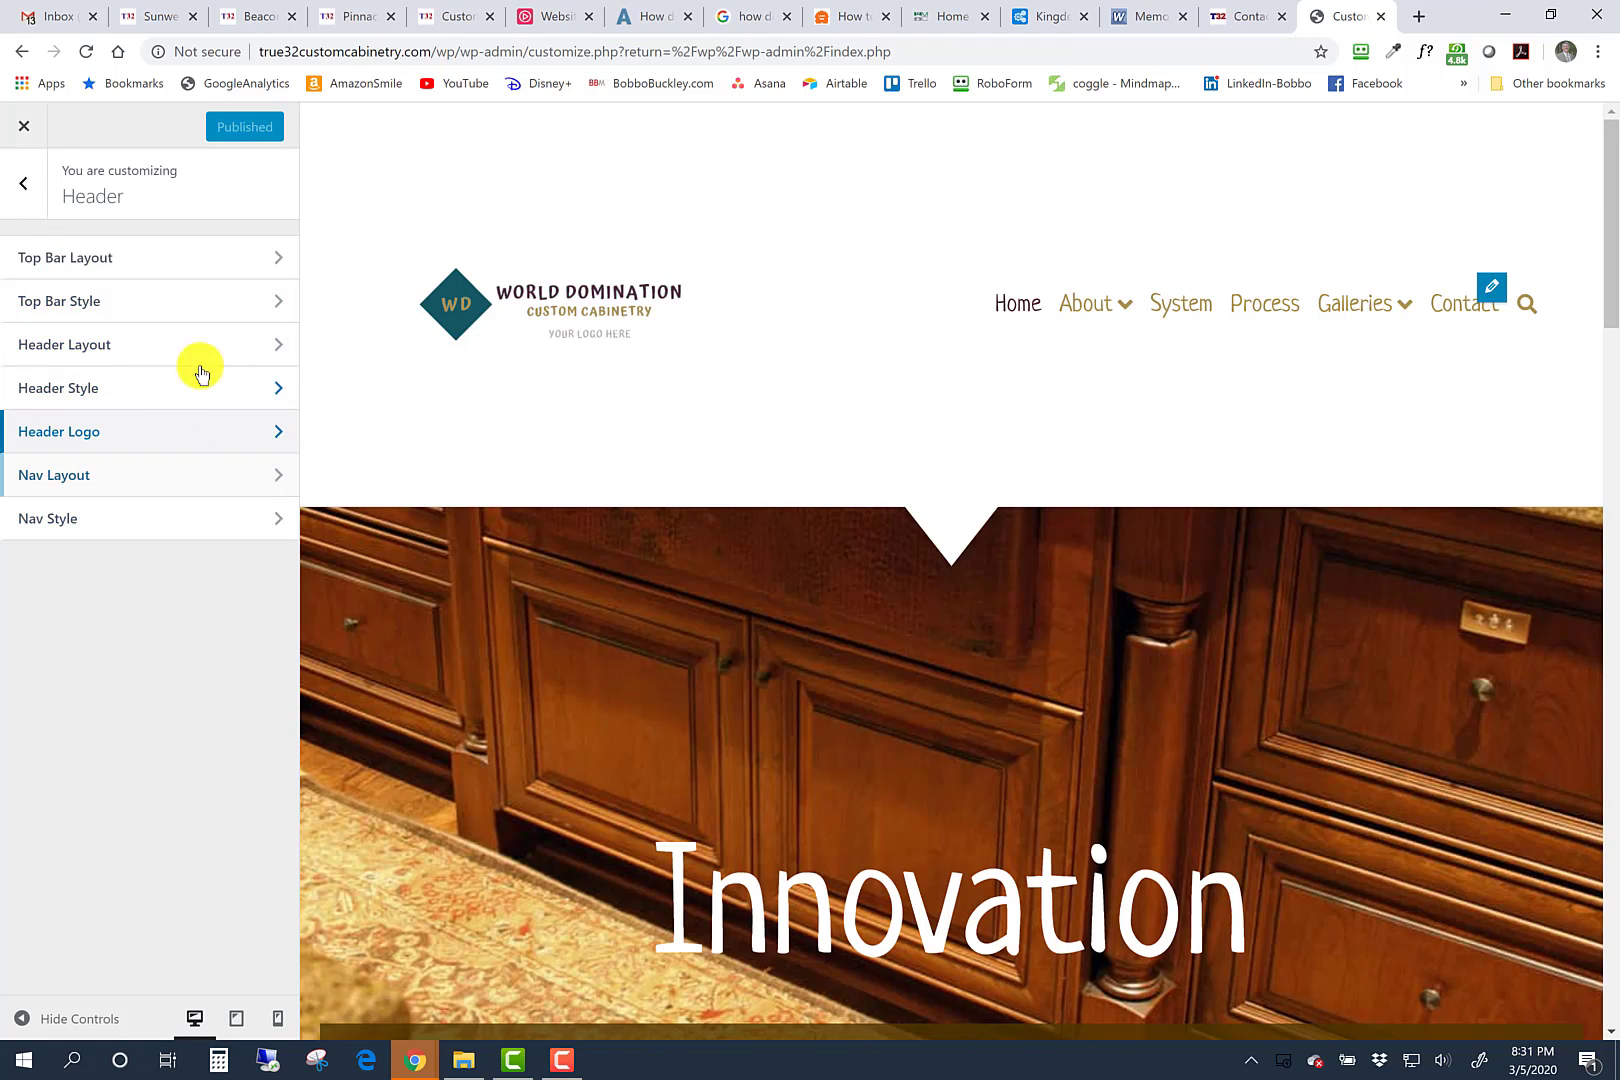
click(268, 483)
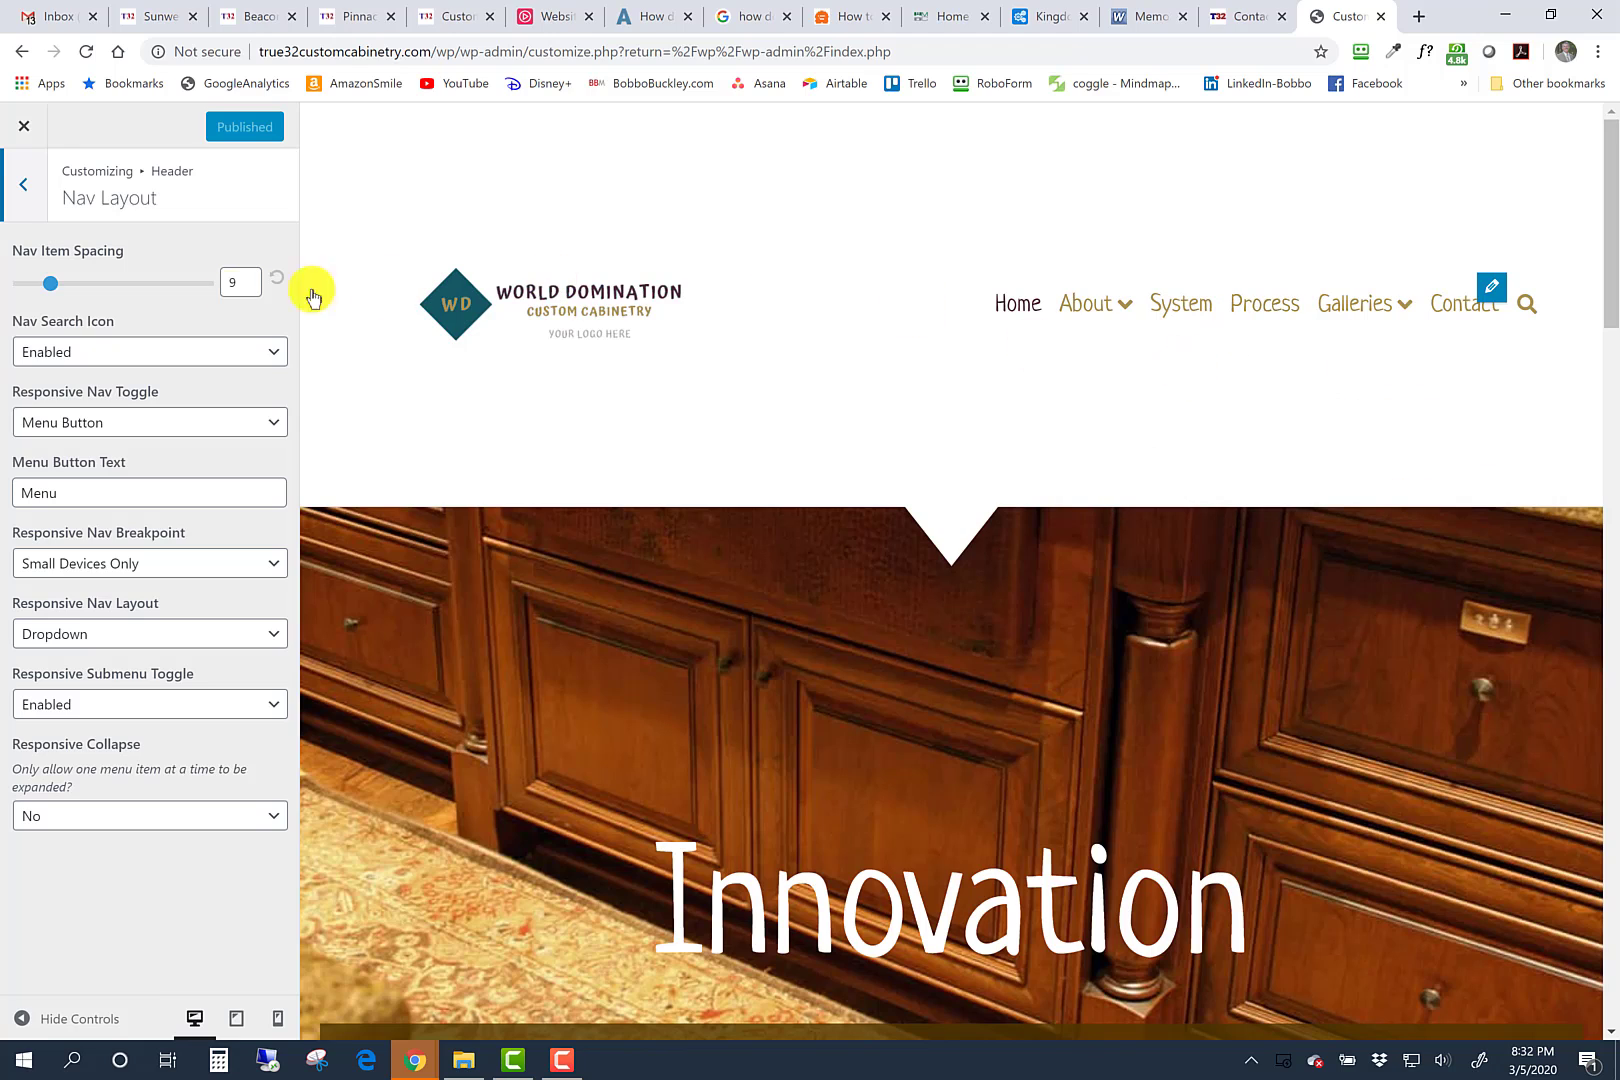
click(27, 204)
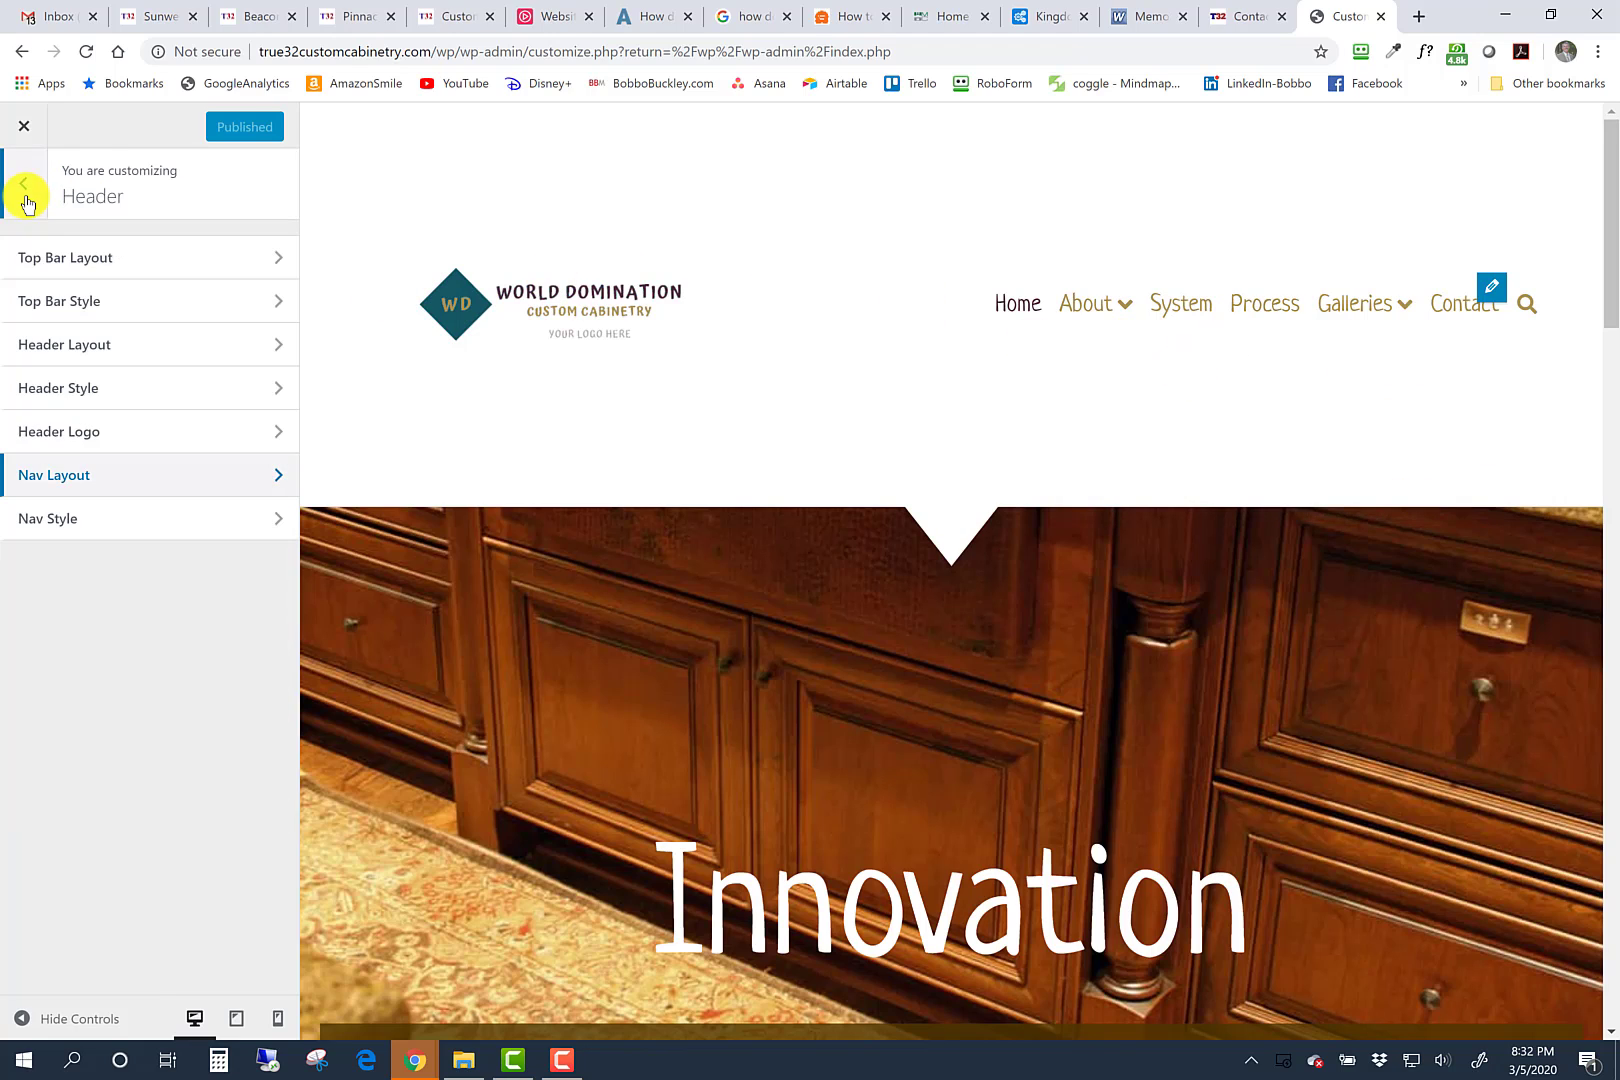
click(234, 529)
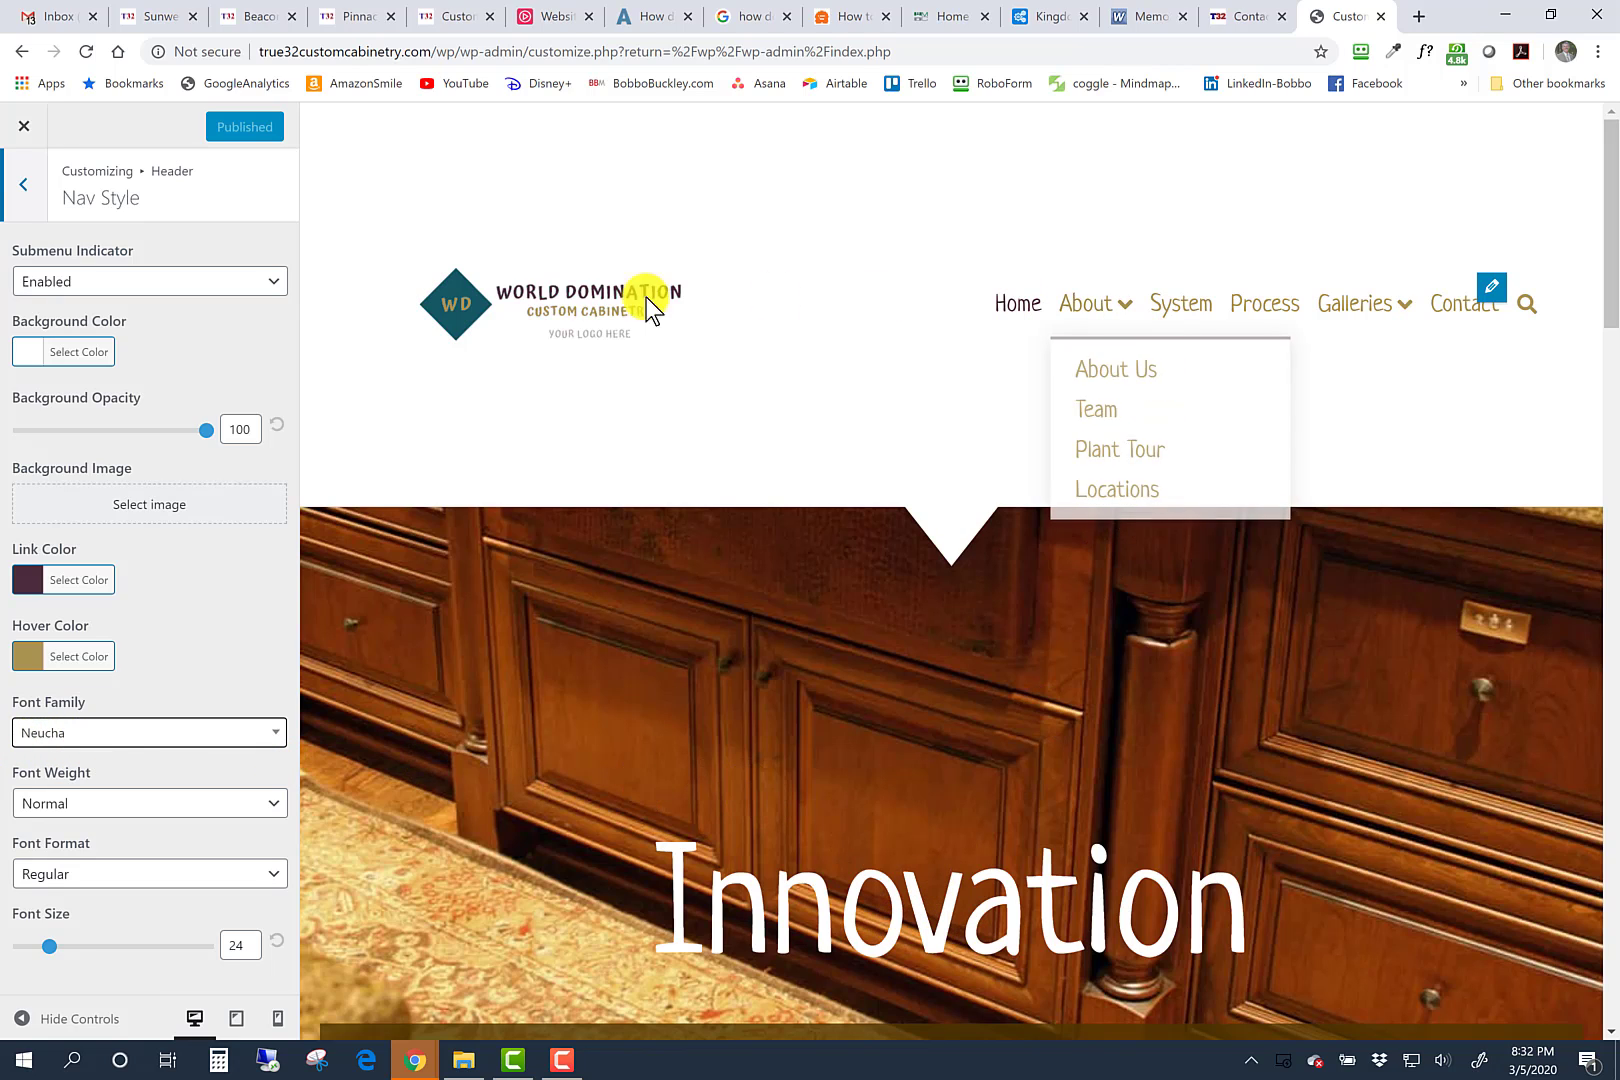
click(25, 190)
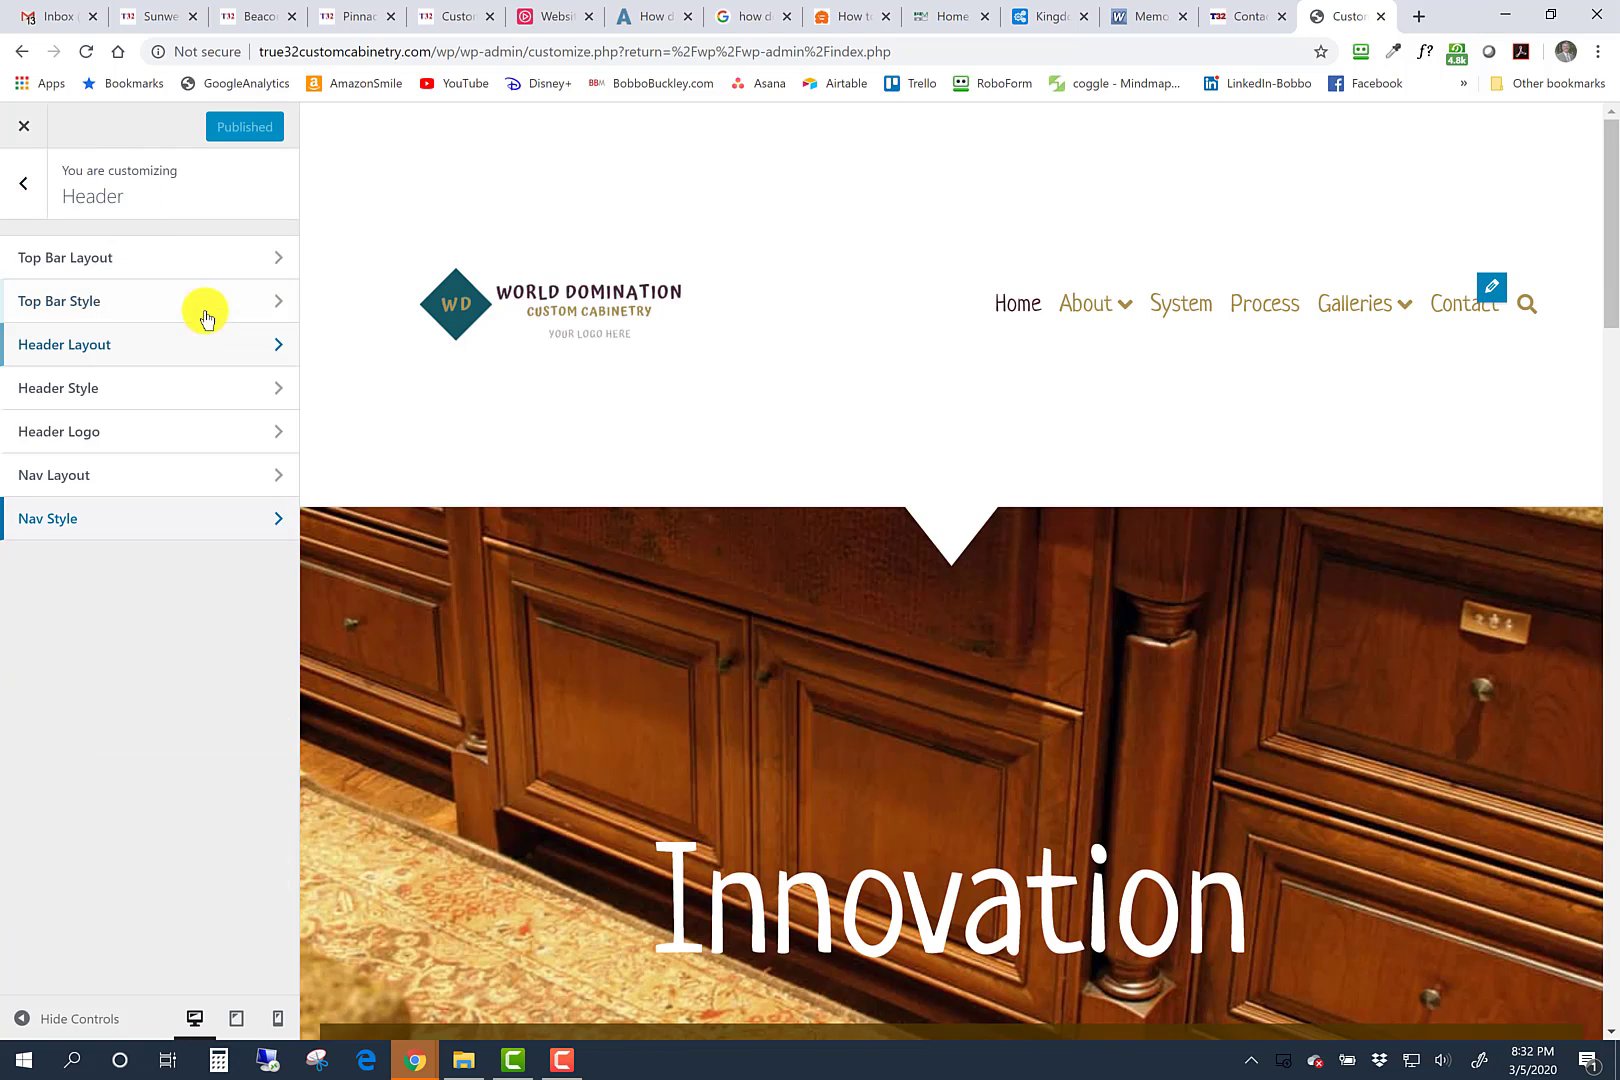
Step: Leave the theme customizer and open the attachment details of LOGO_WorldDomination_002.png in the site's media library
click(22, 188)
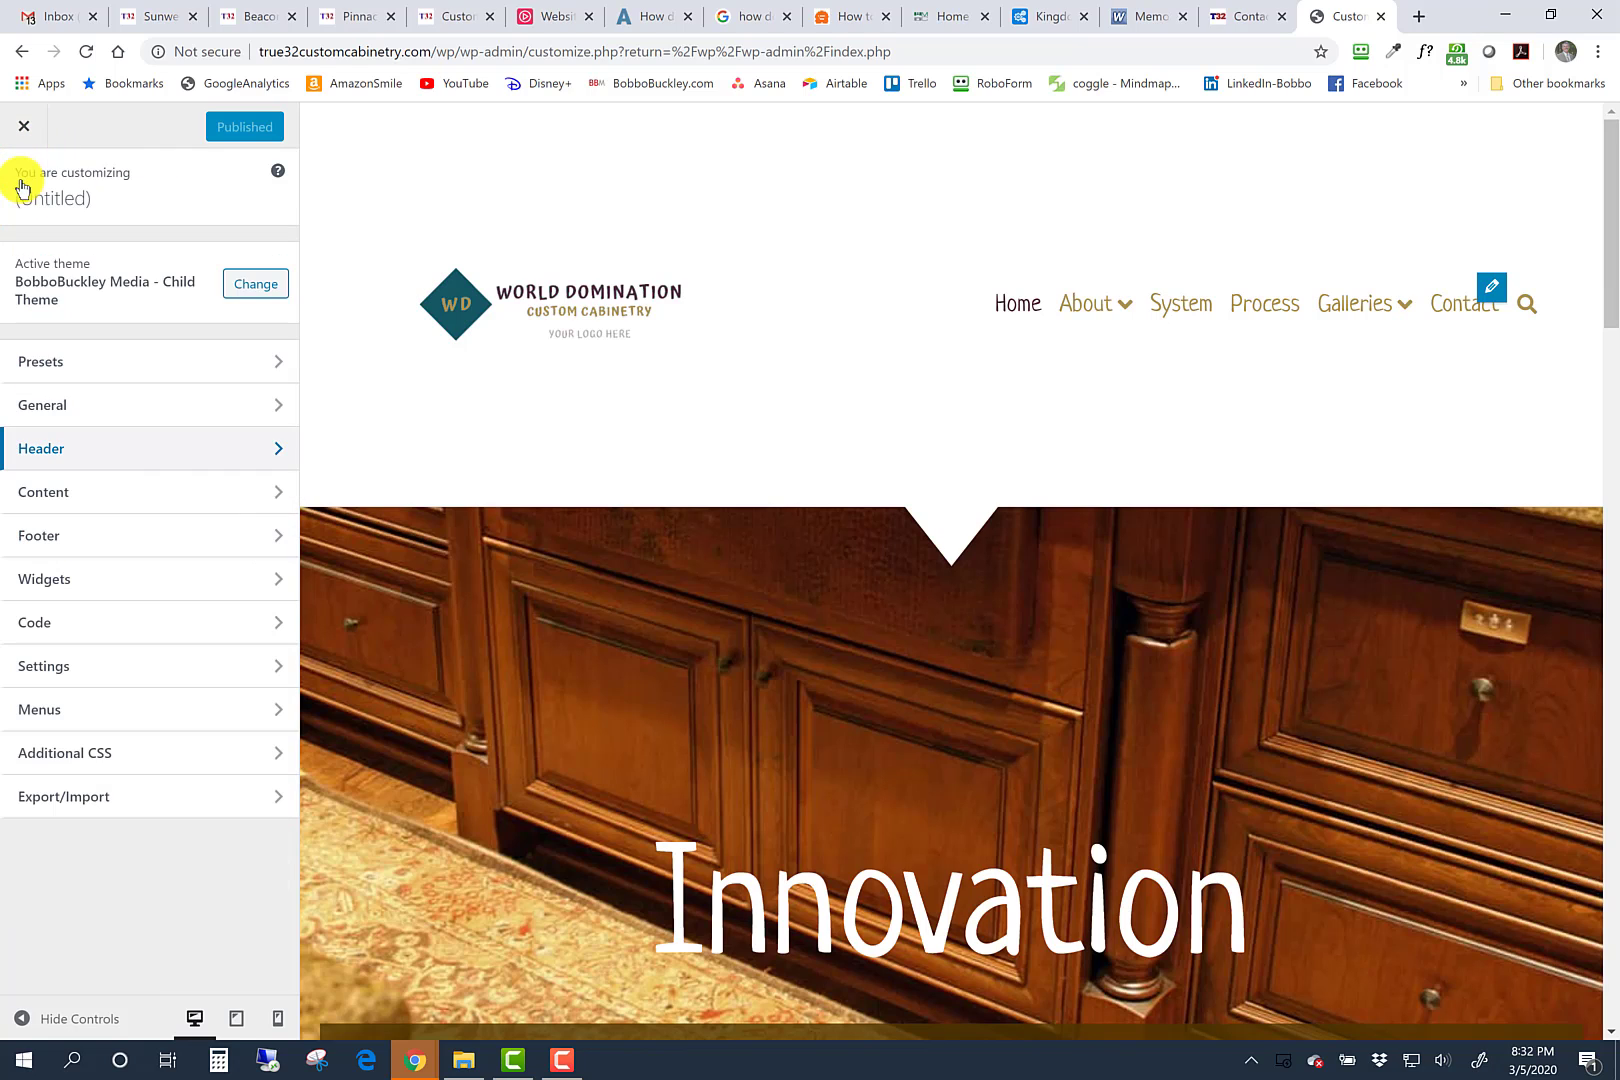
click(24, 127)
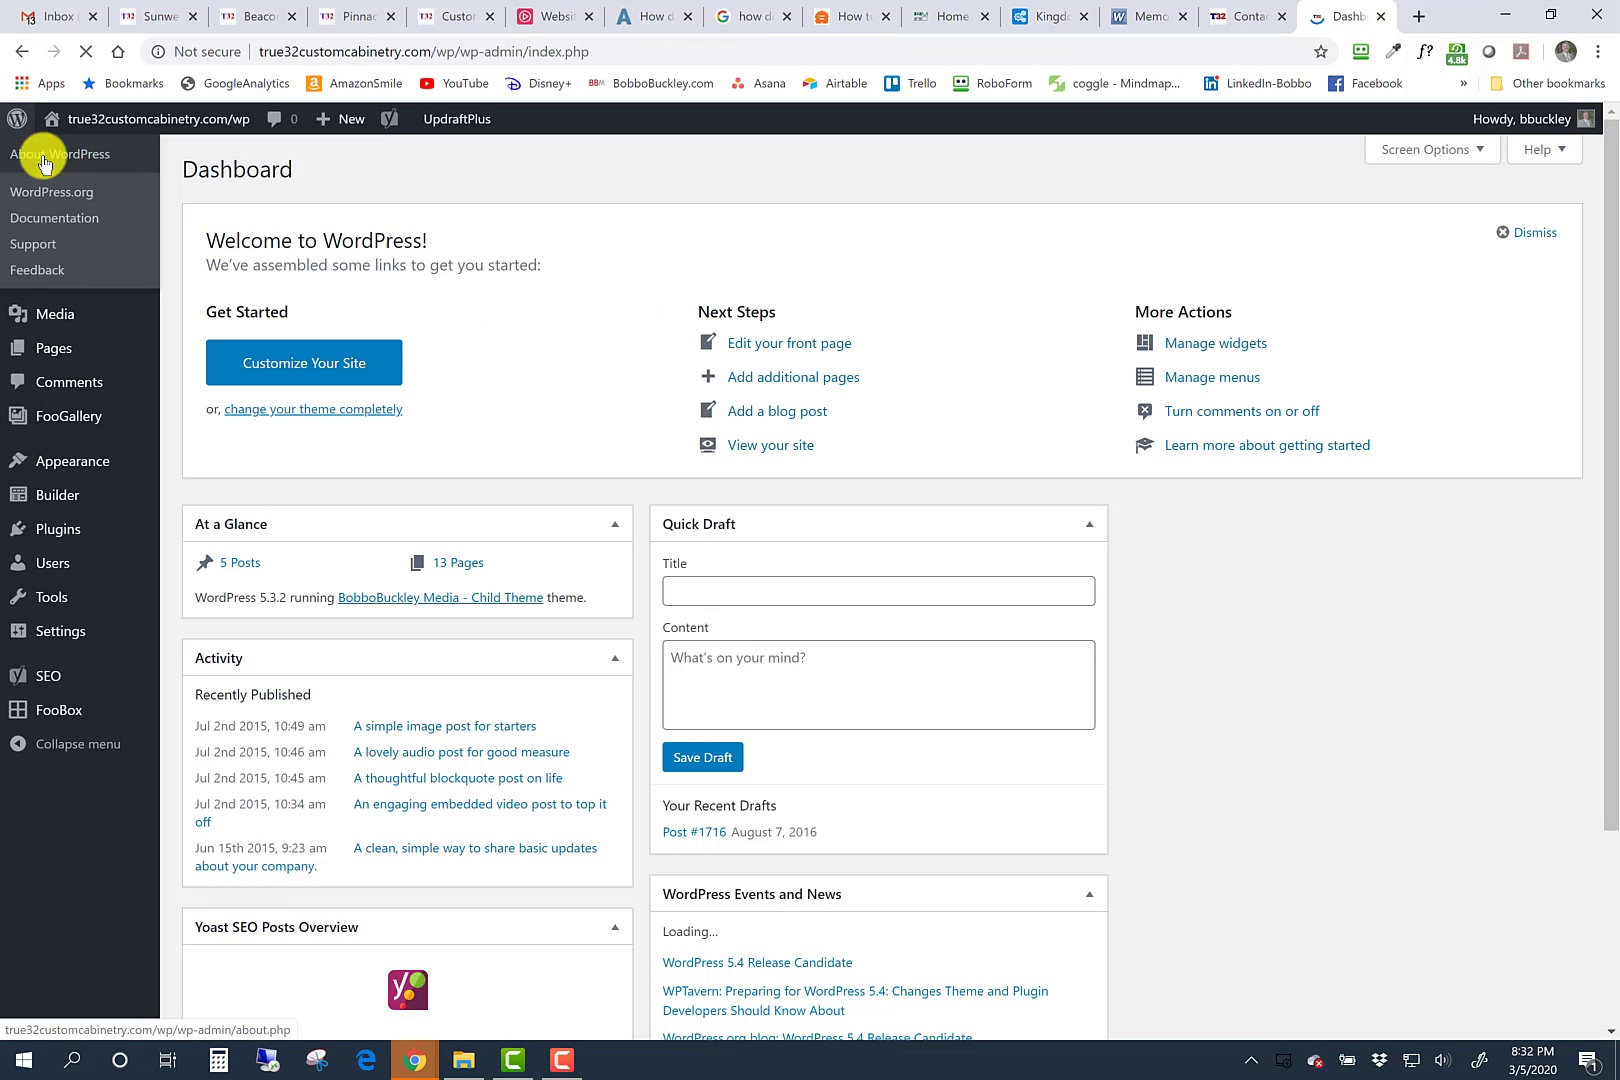
mouse_move(35, 345)
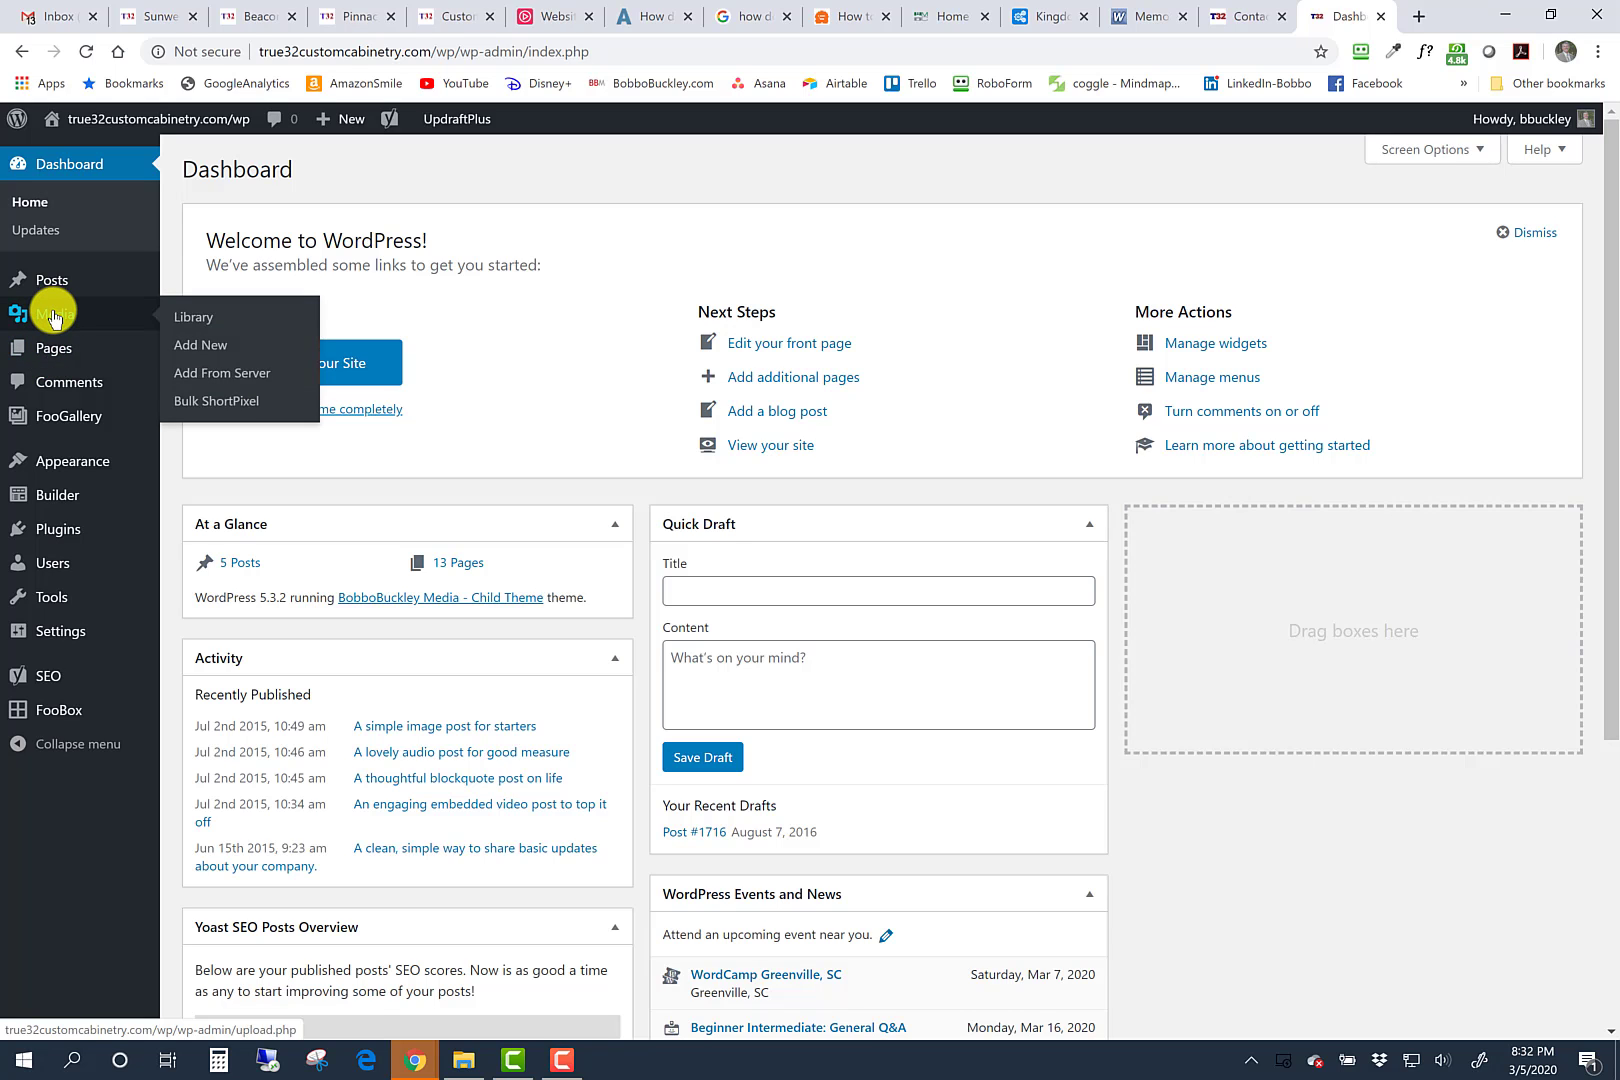
click(54, 318)
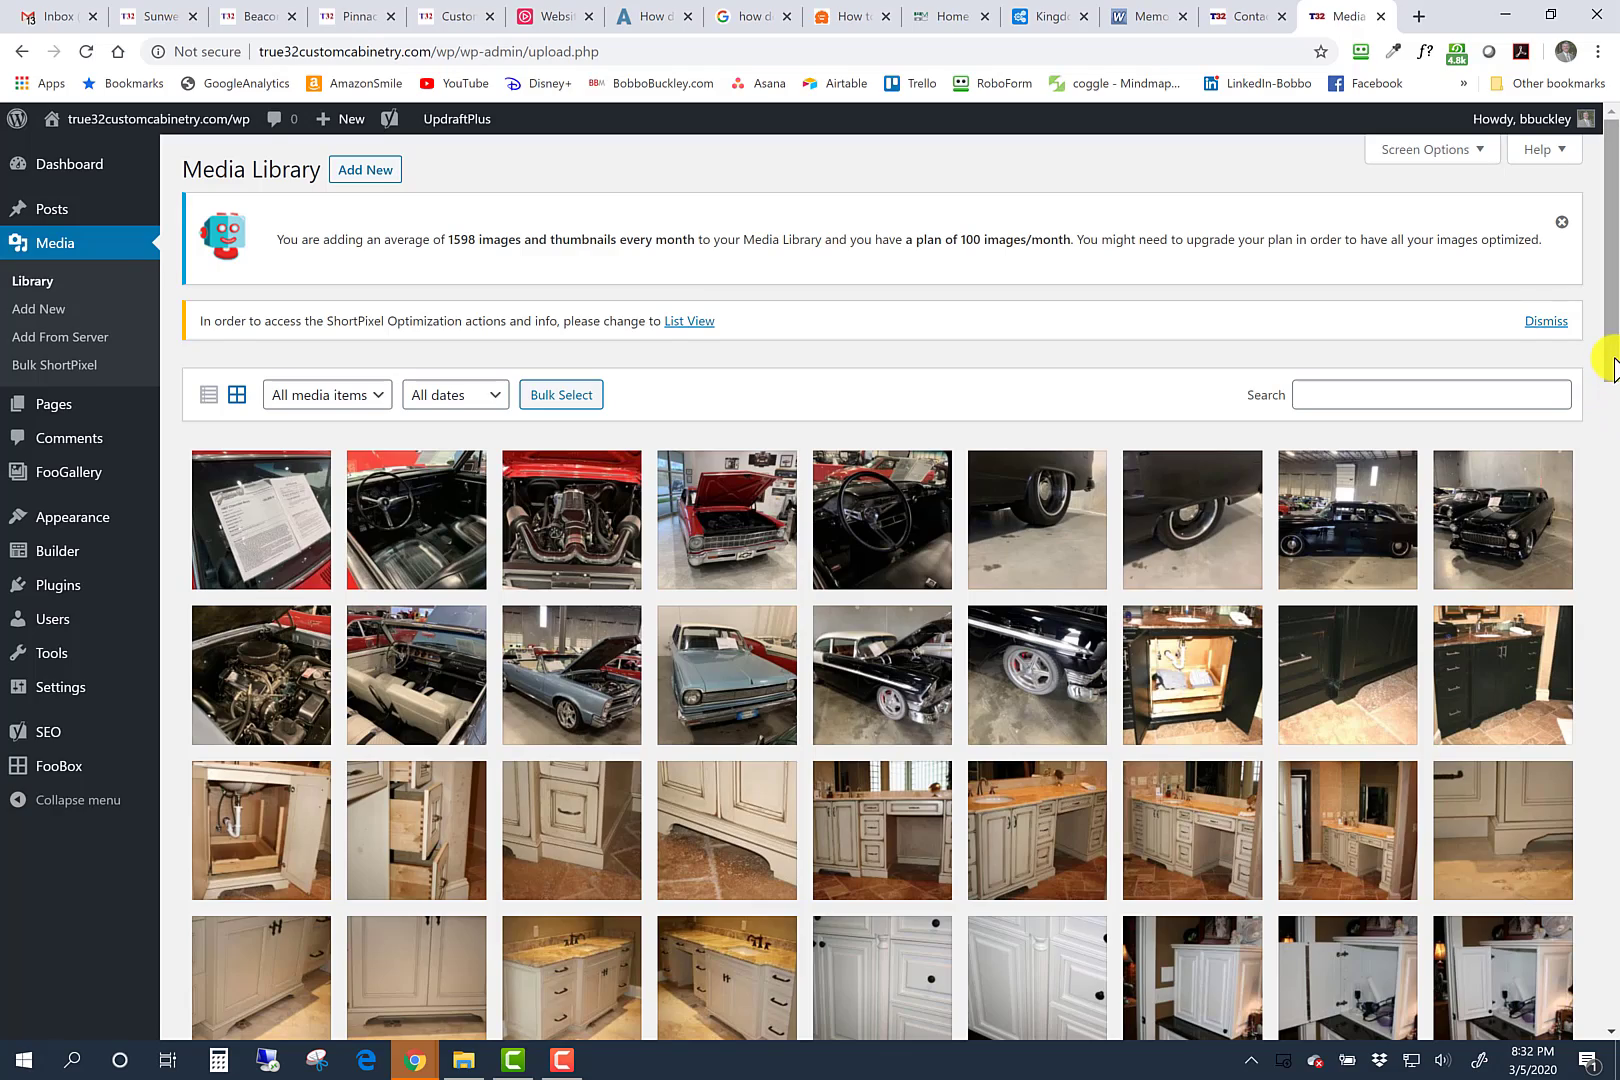
drag(1612, 368, 1610, 828)
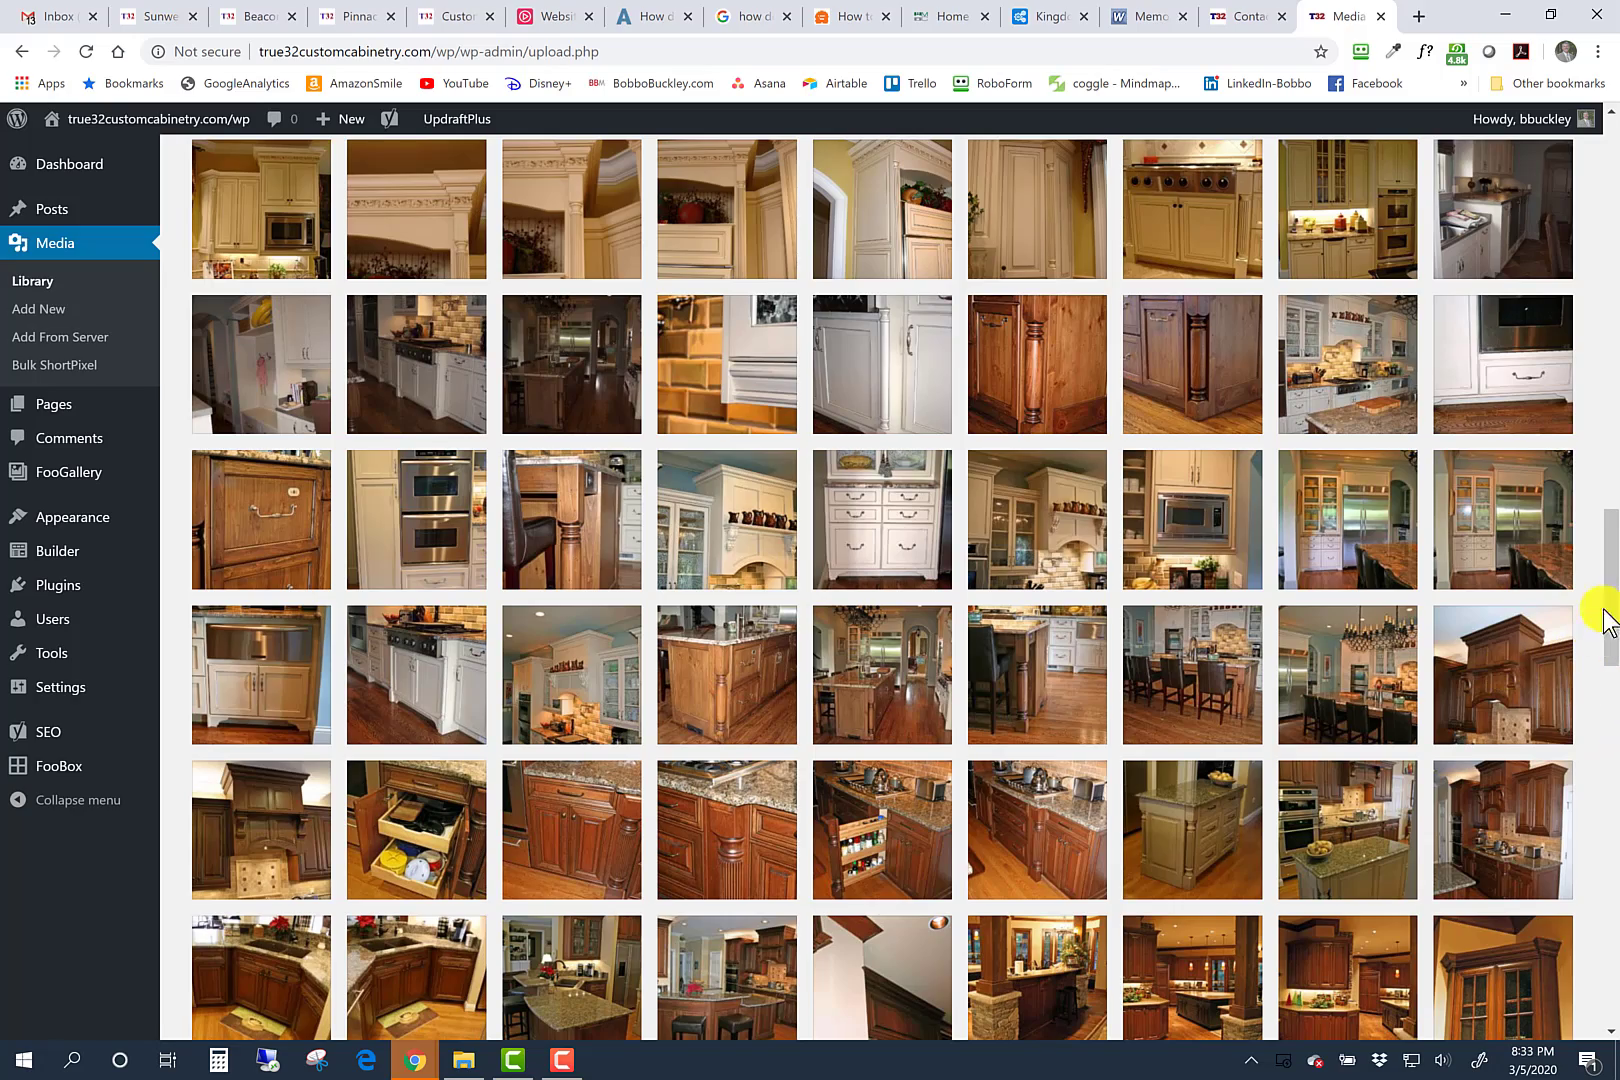
drag(1612, 612, 1612, 975)
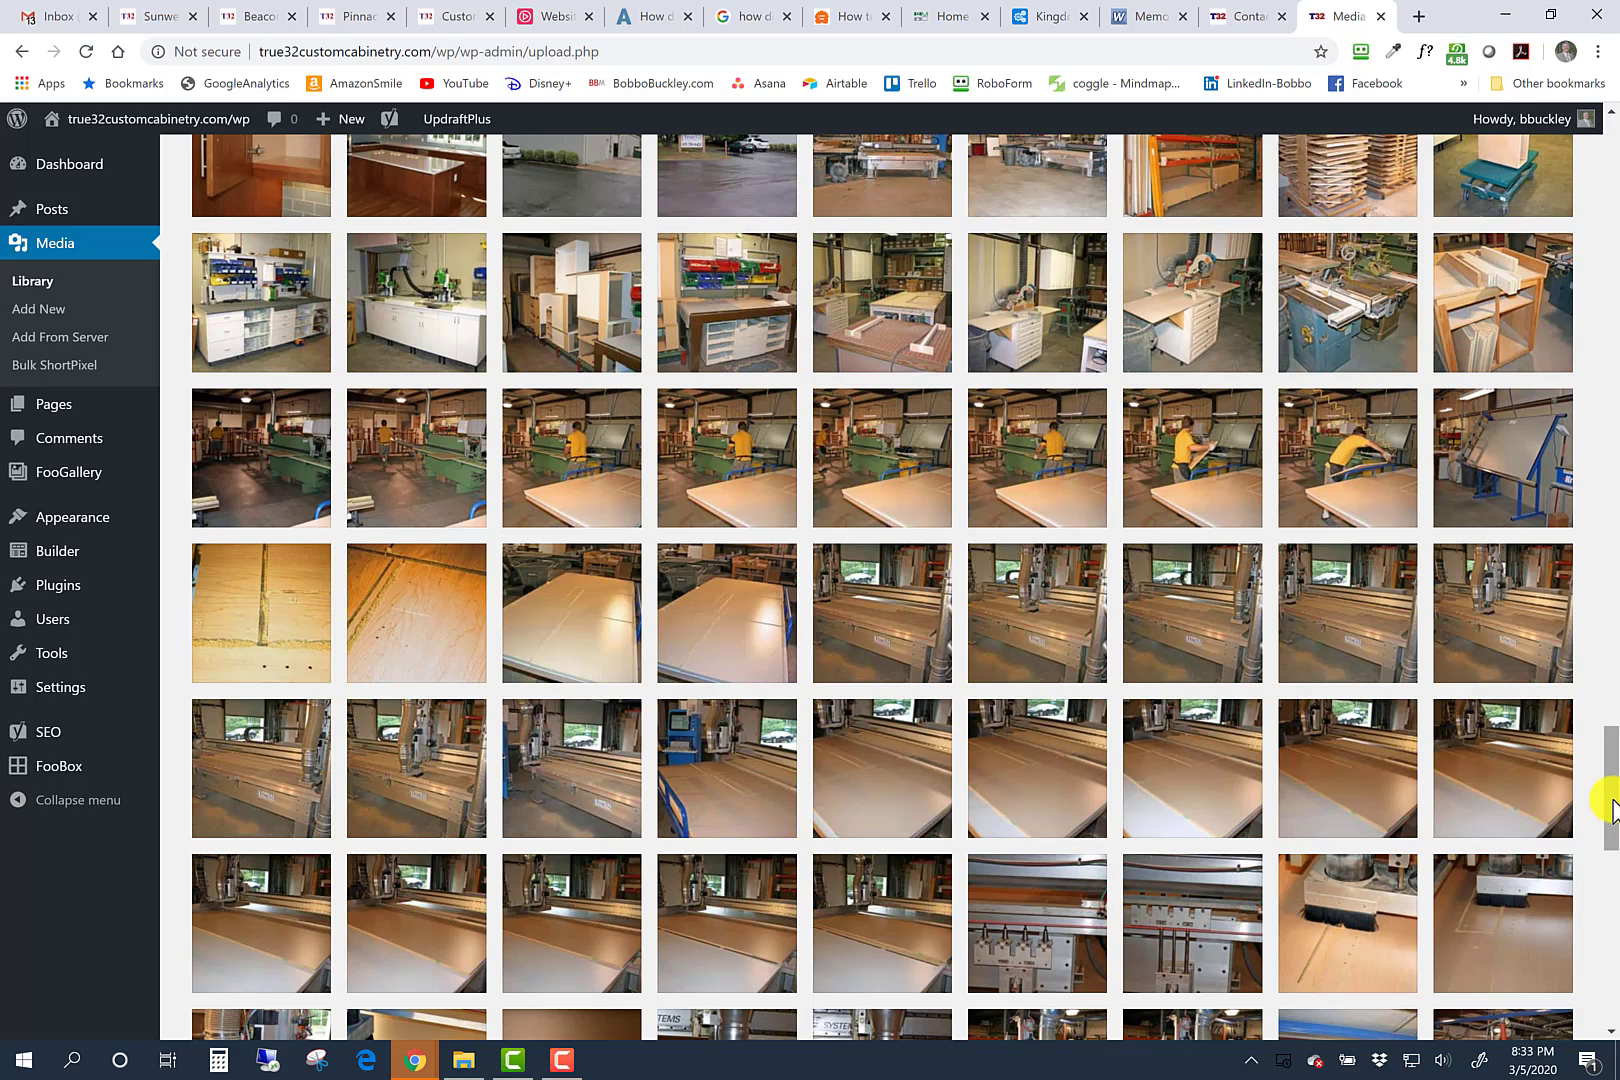
drag(1612, 810, 1609, 962)
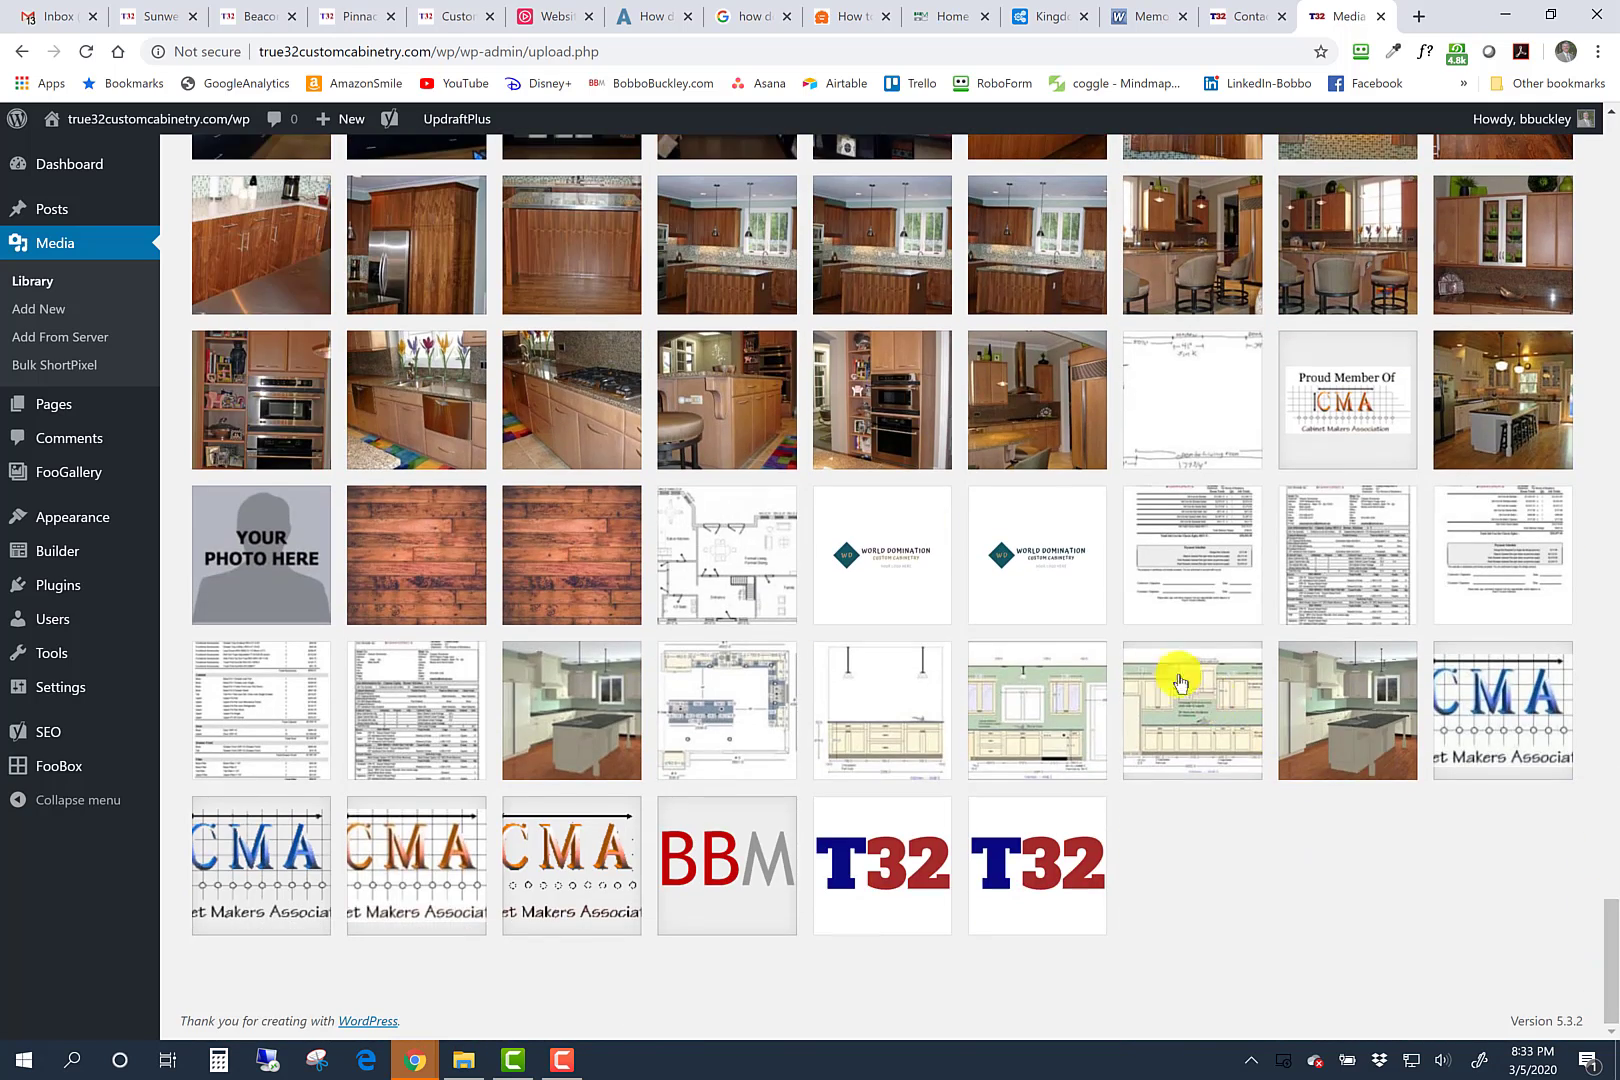
click(864, 557)
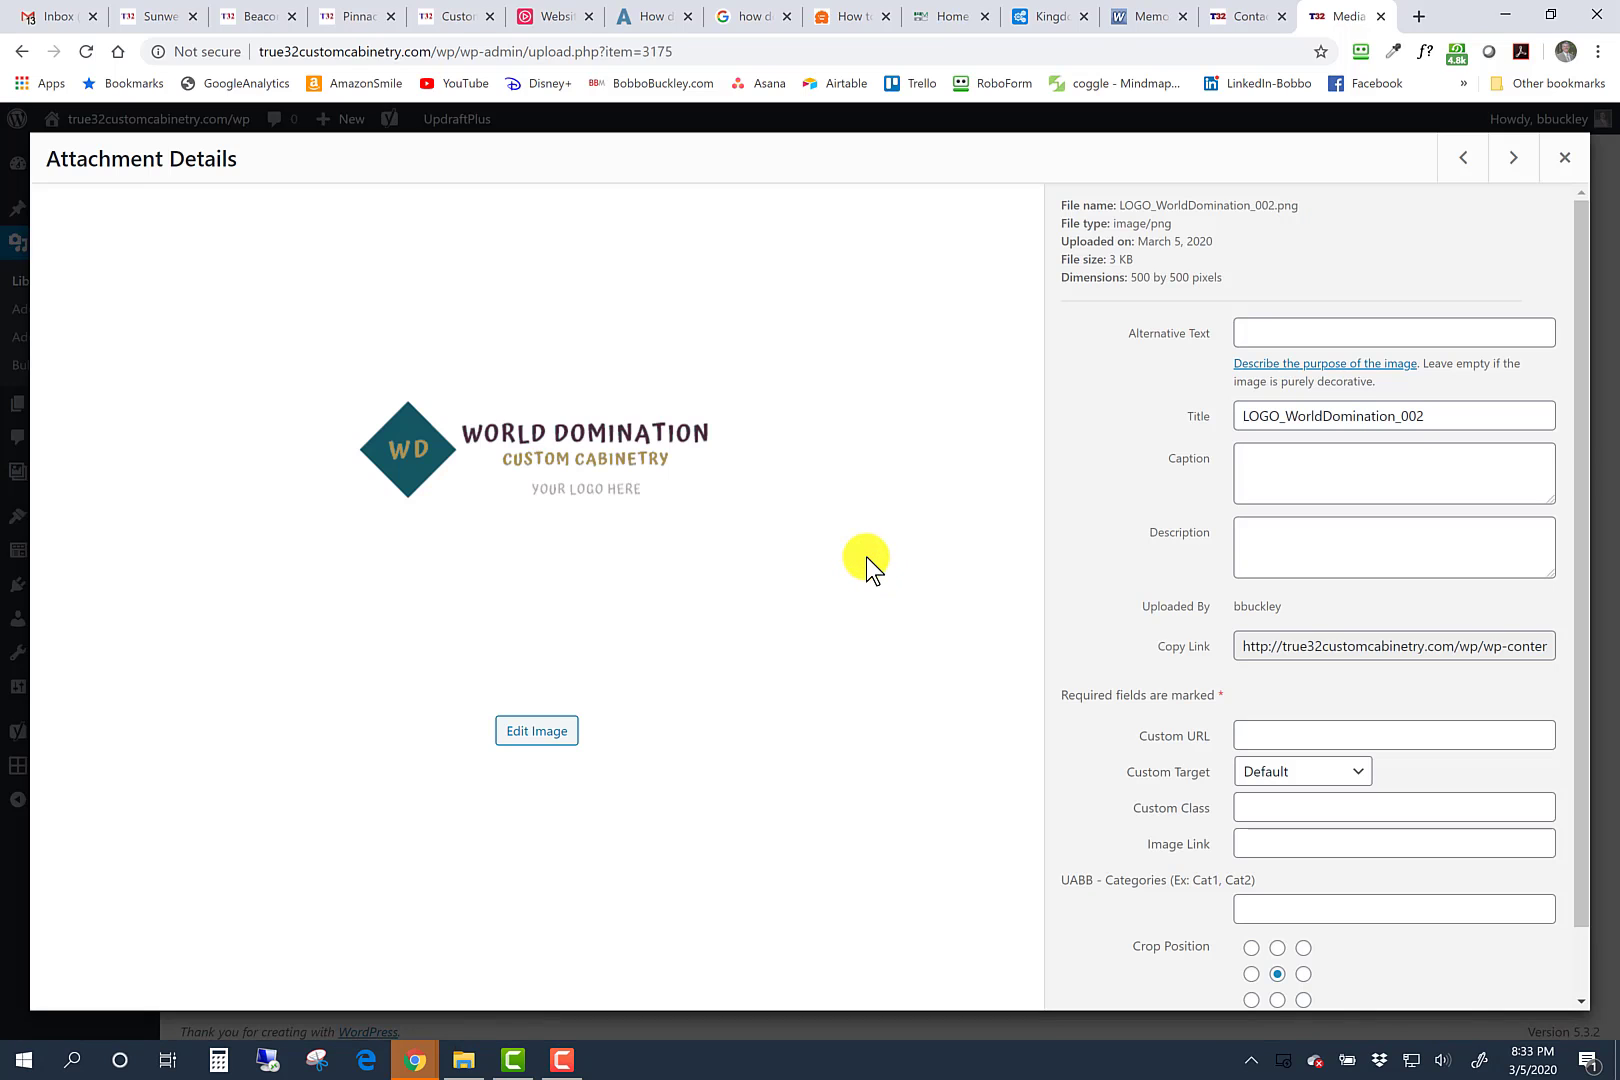
Step: Crop the LOGO_WorldDomination_002 image closely around the logo artwork to about 380 × 125 pixels and save the edited image
click(537, 732)
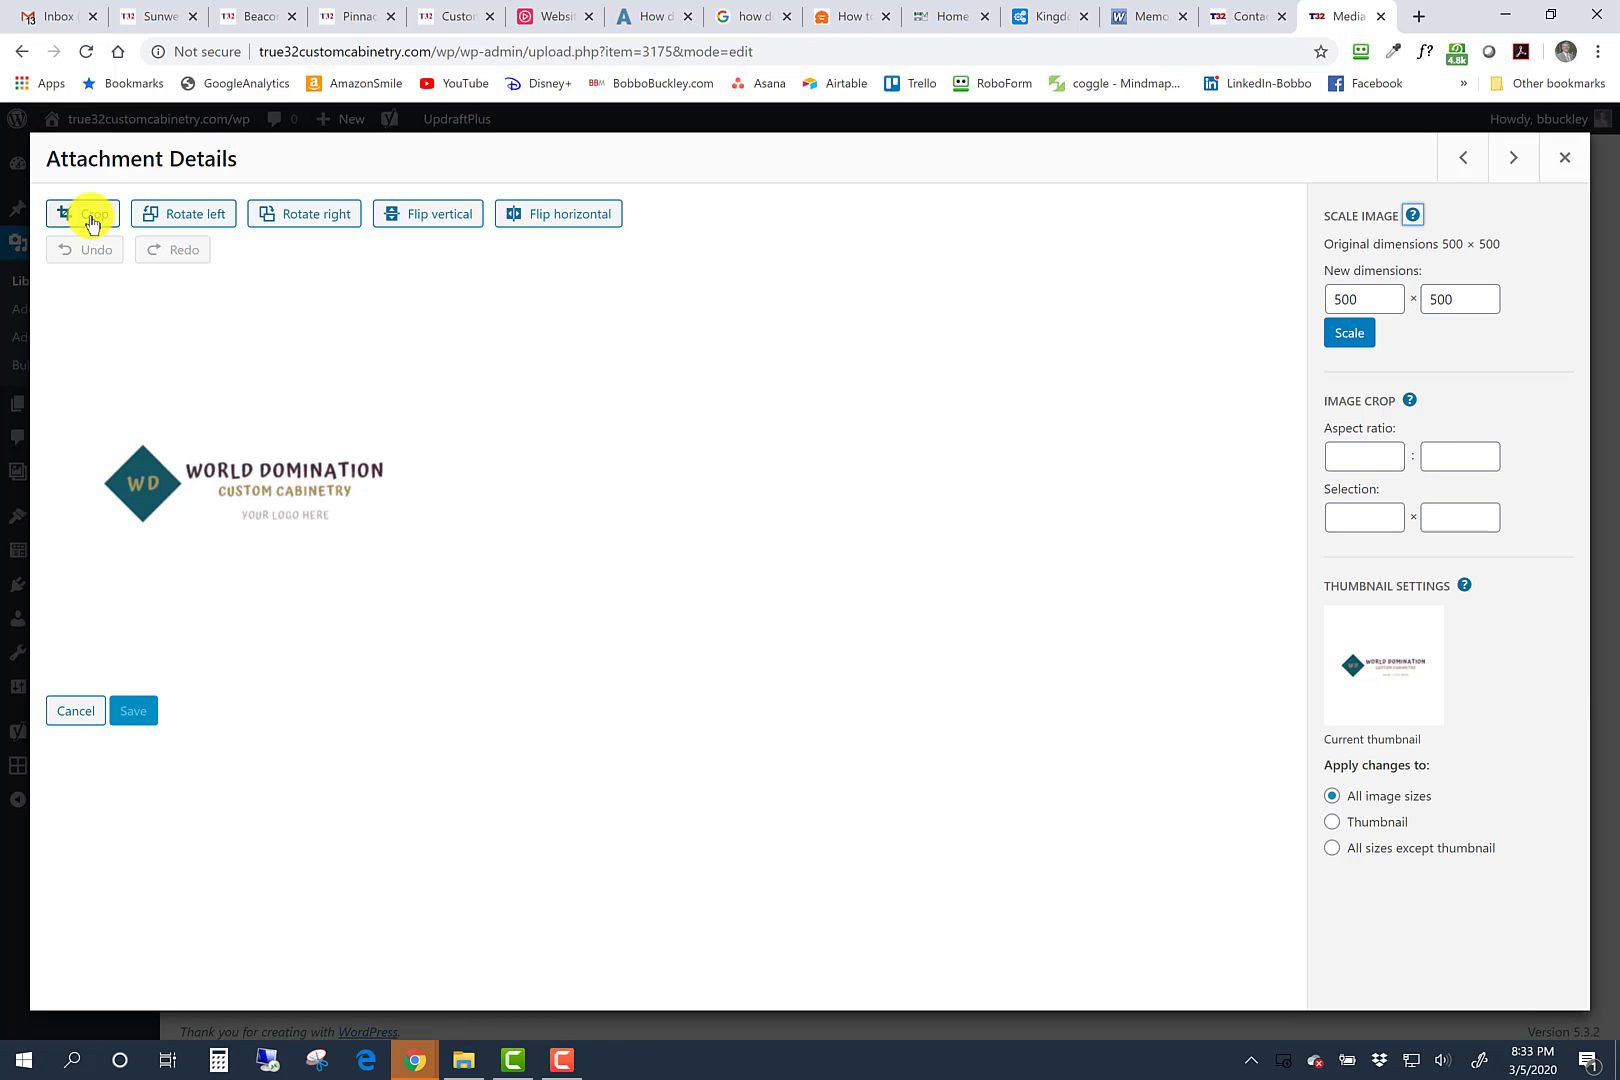
click(90, 220)
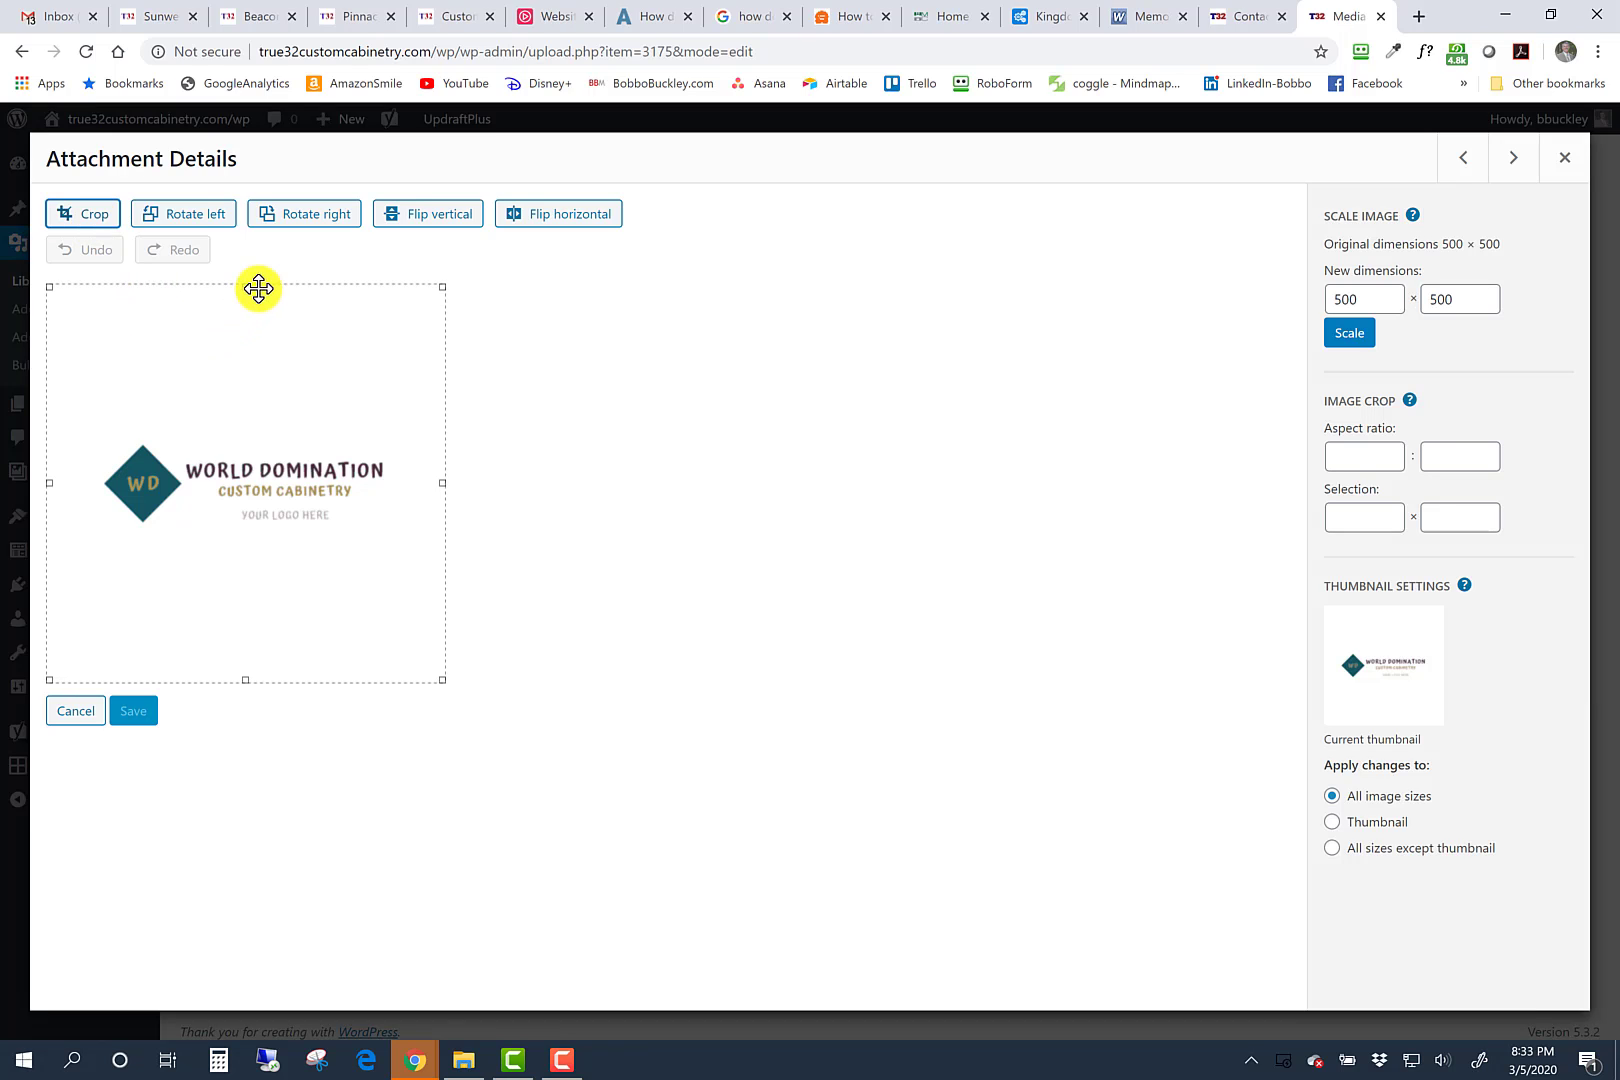
drag(253, 287, 249, 428)
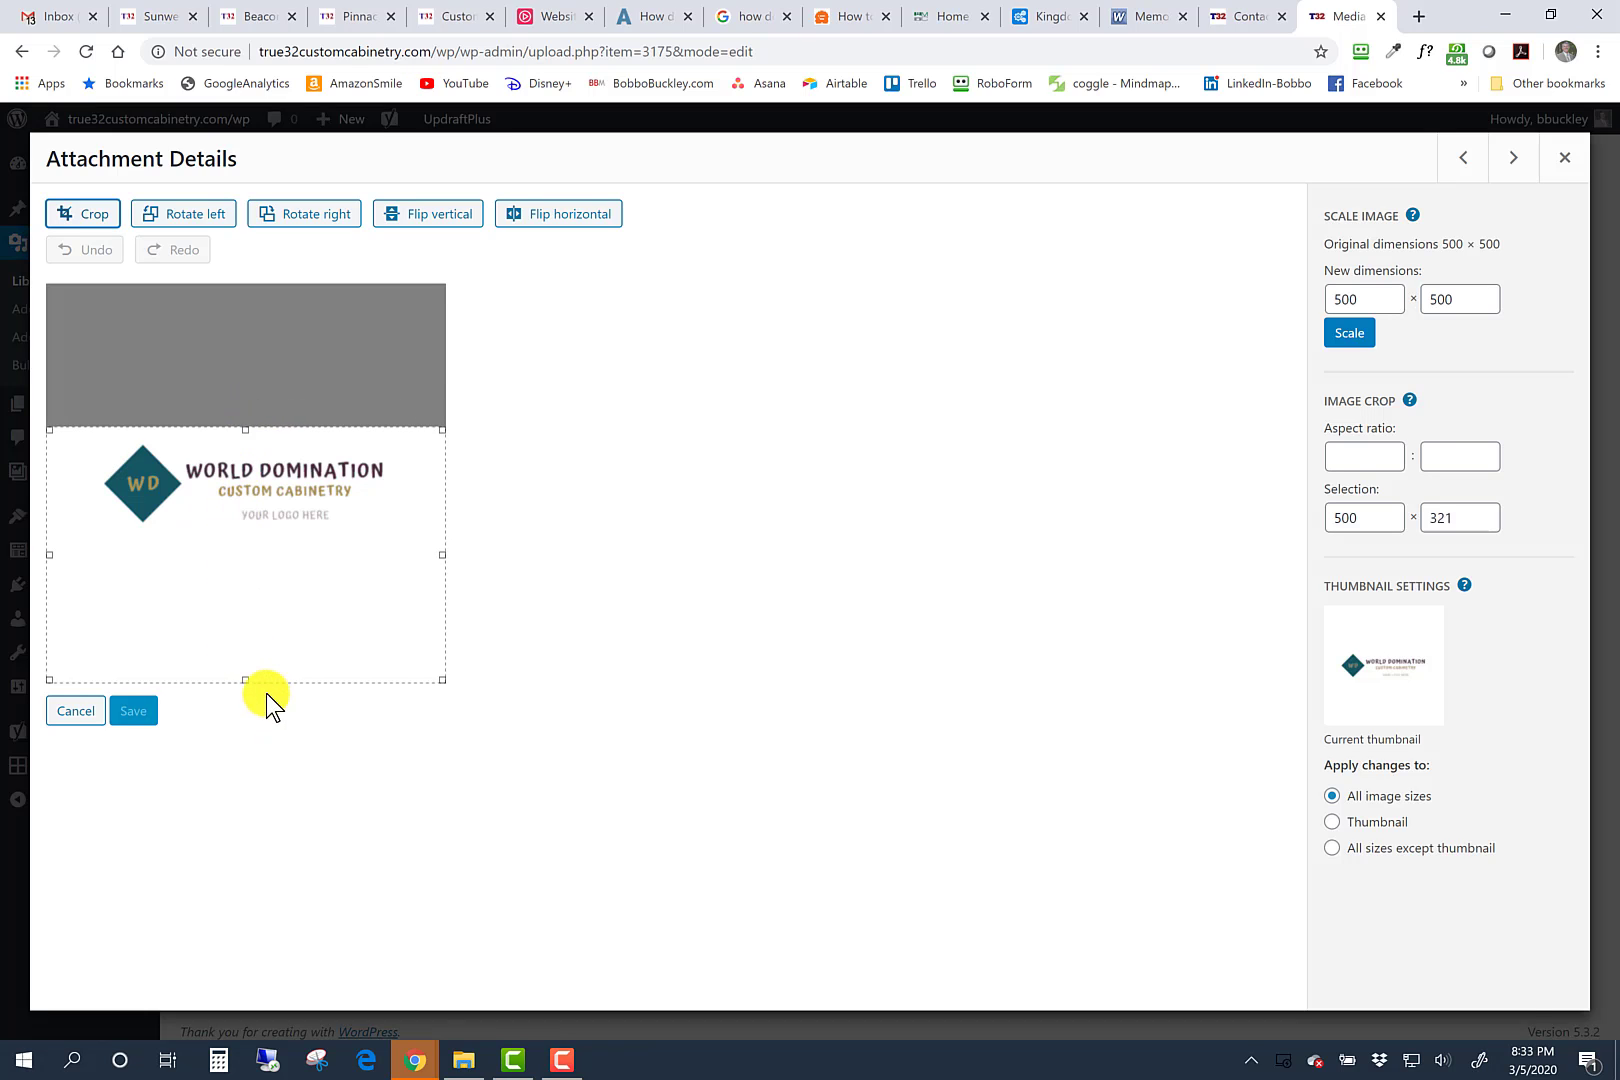
drag(248, 602, 260, 548)
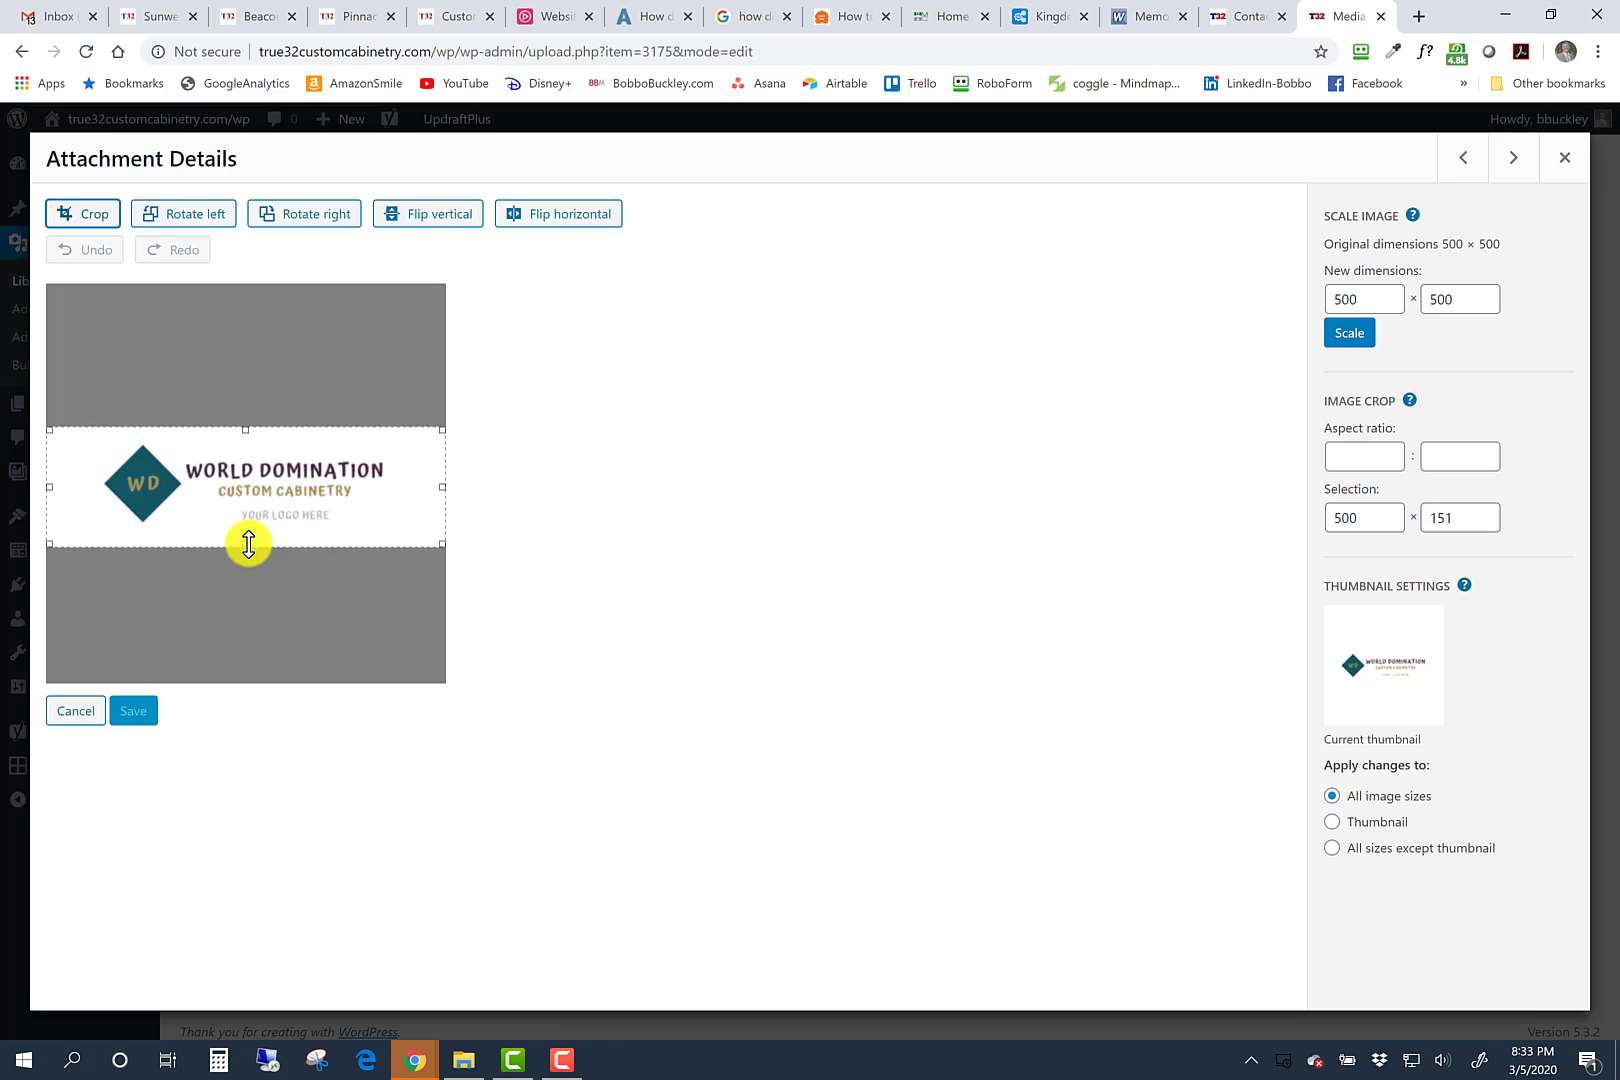
drag(248, 544, 248, 540)
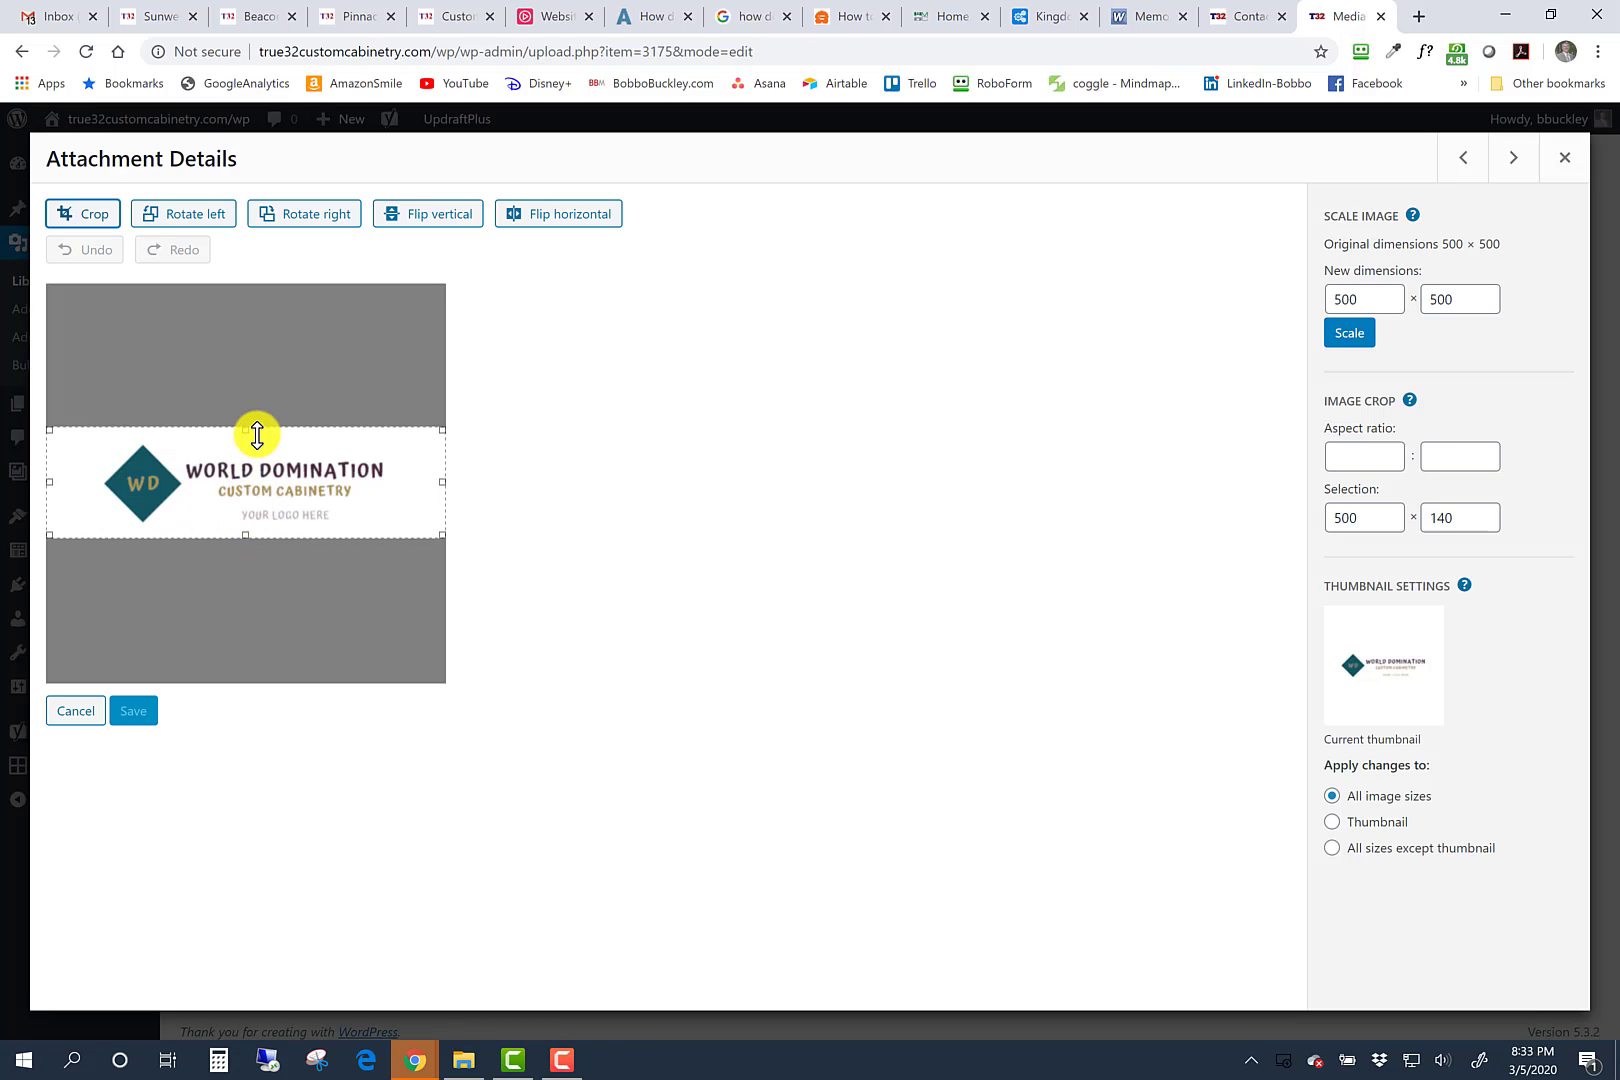
drag(251, 429, 251, 432)
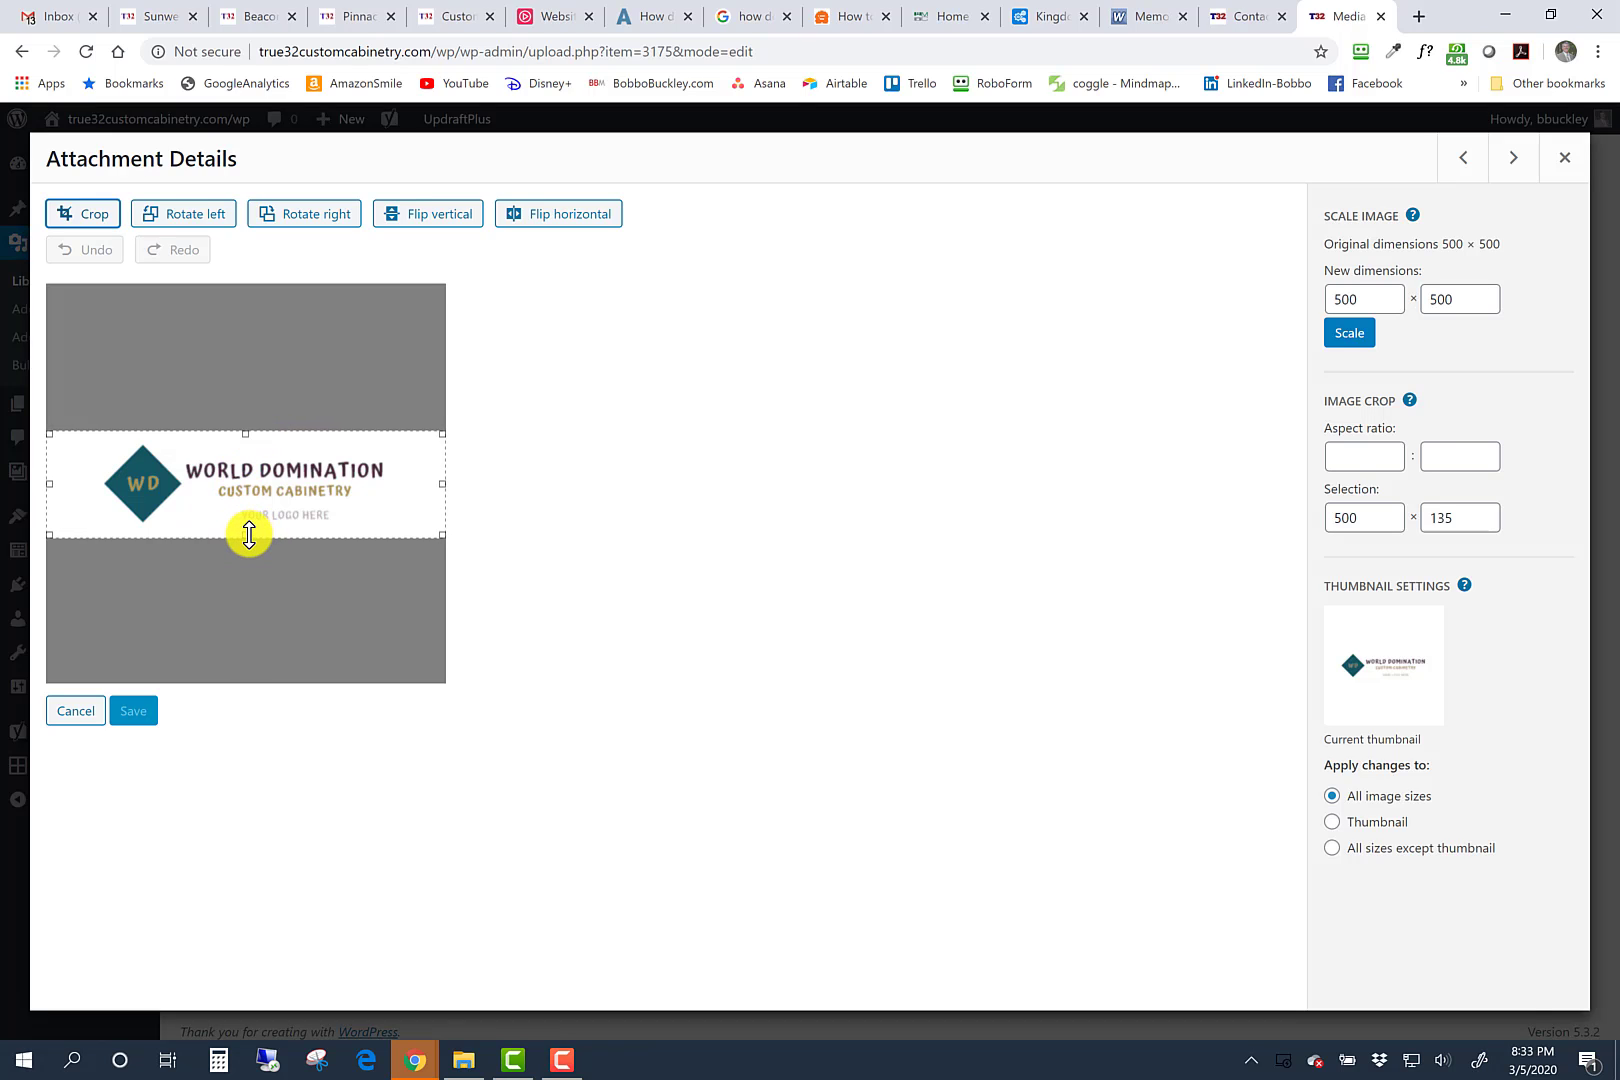
drag(249, 534, 249, 535)
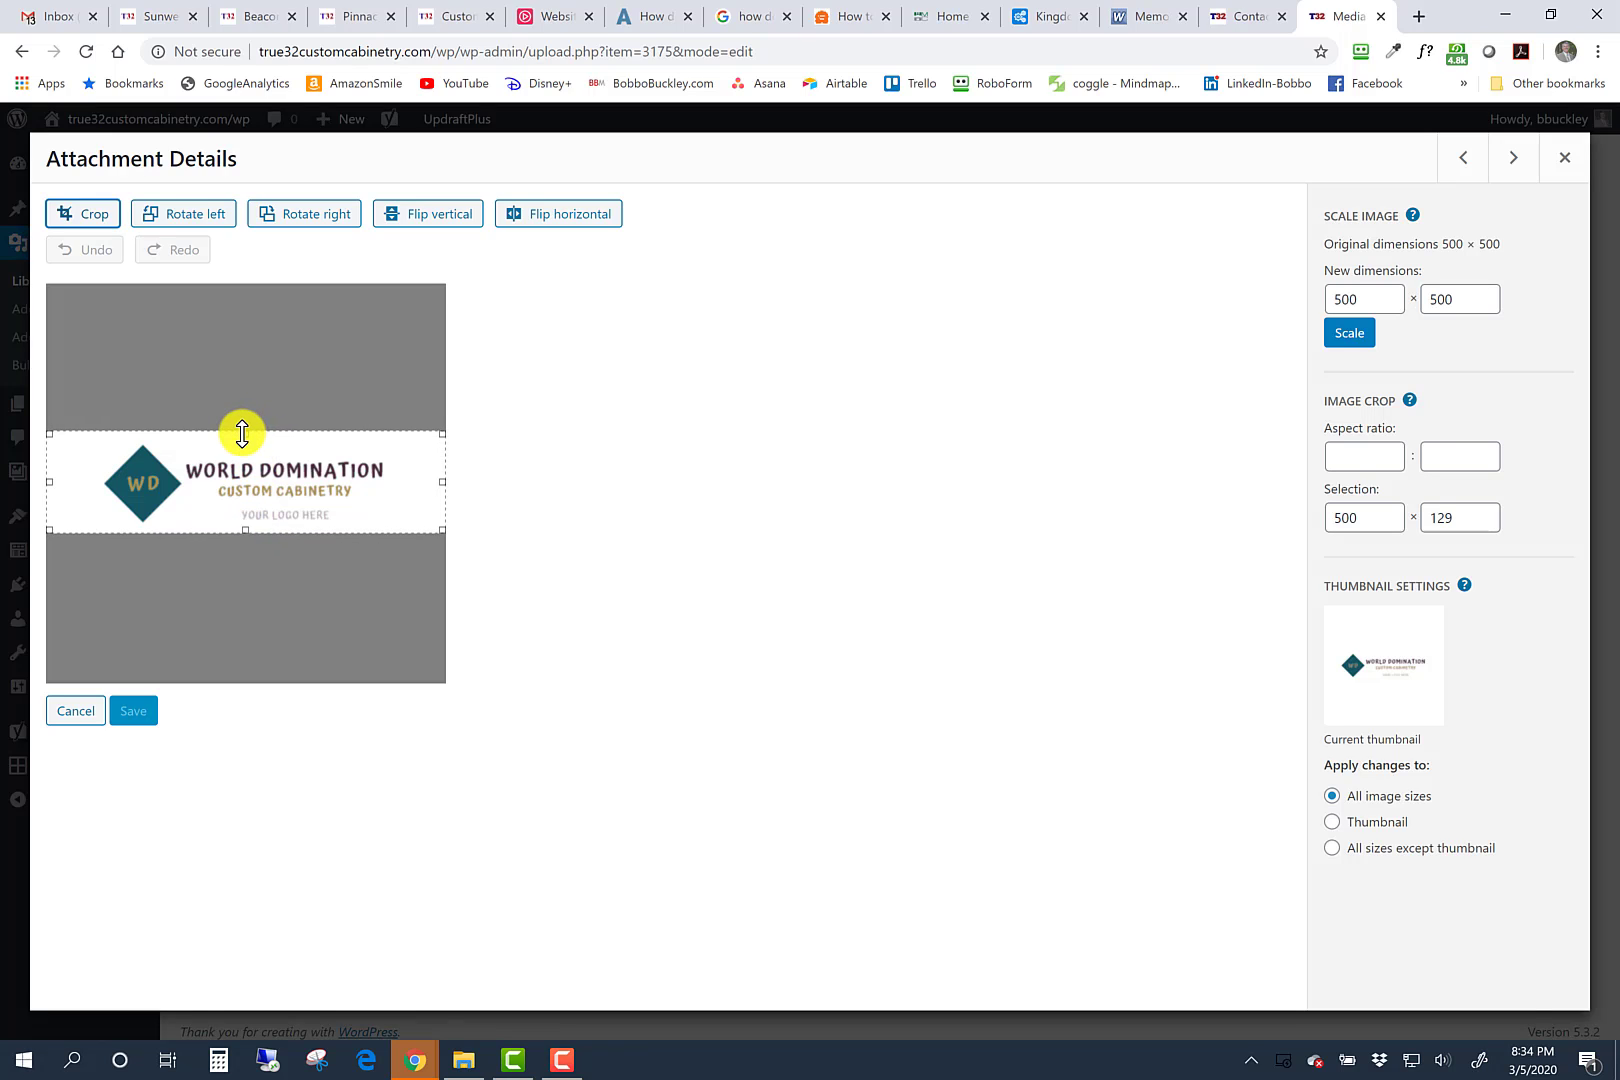
drag(242, 433, 242, 435)
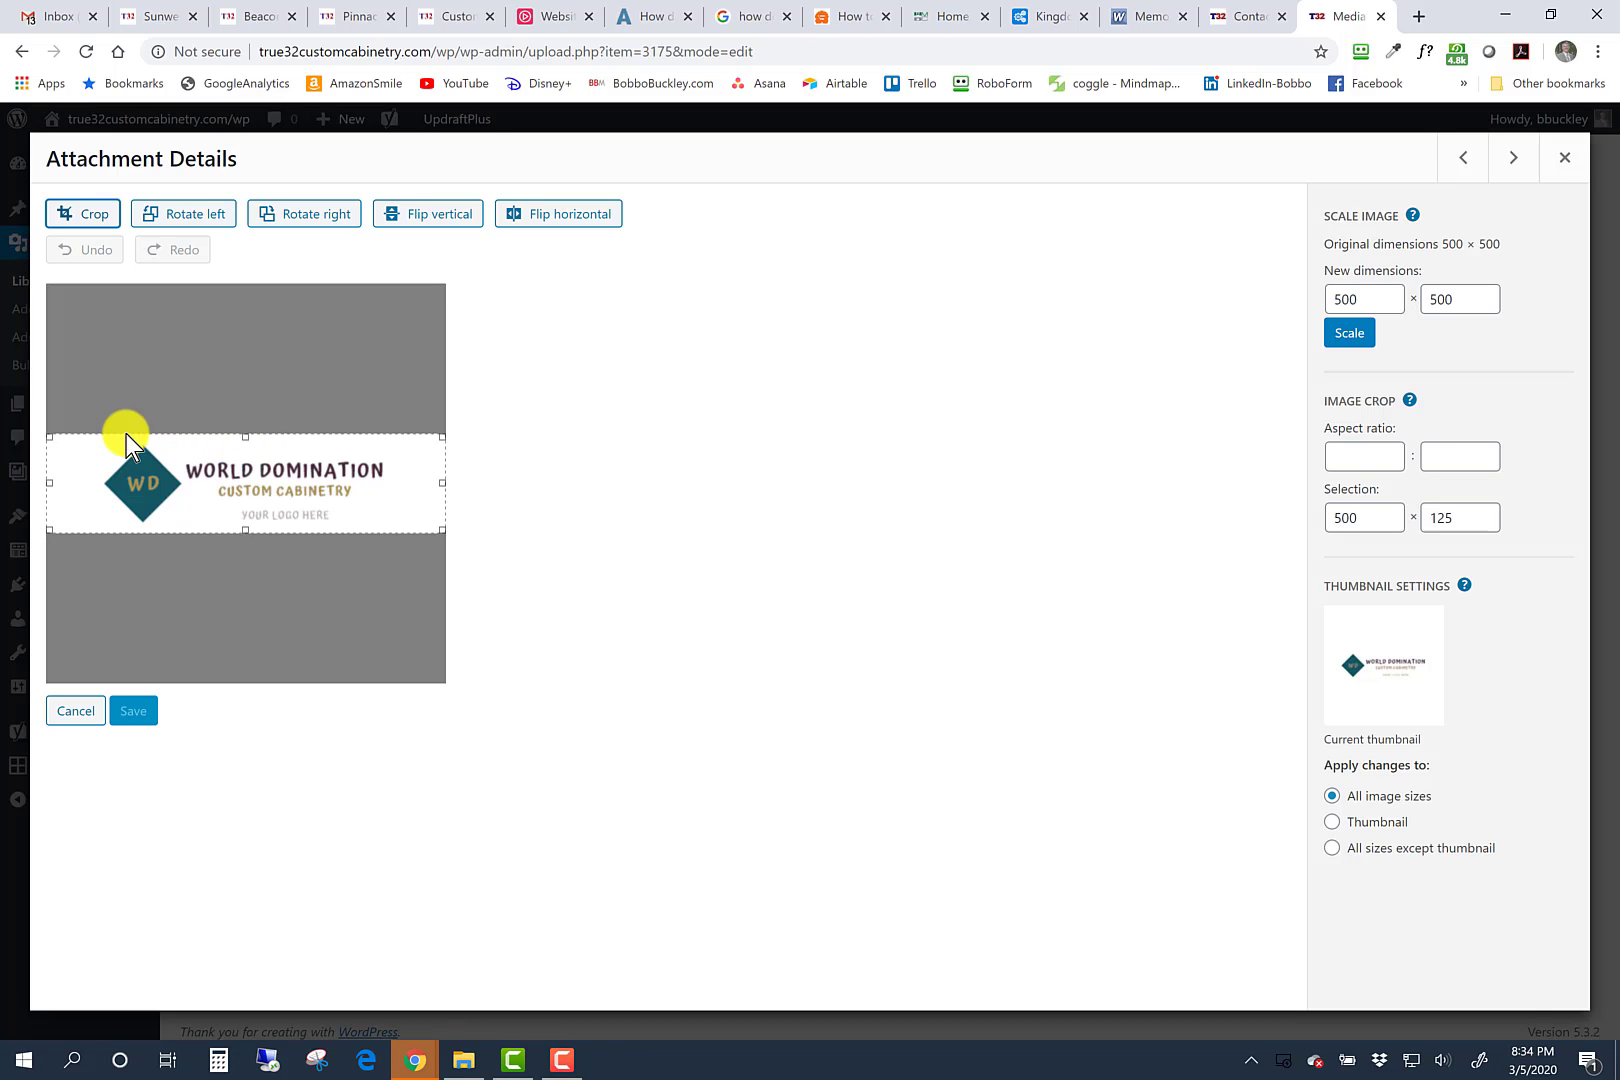
drag(47, 481, 94, 483)
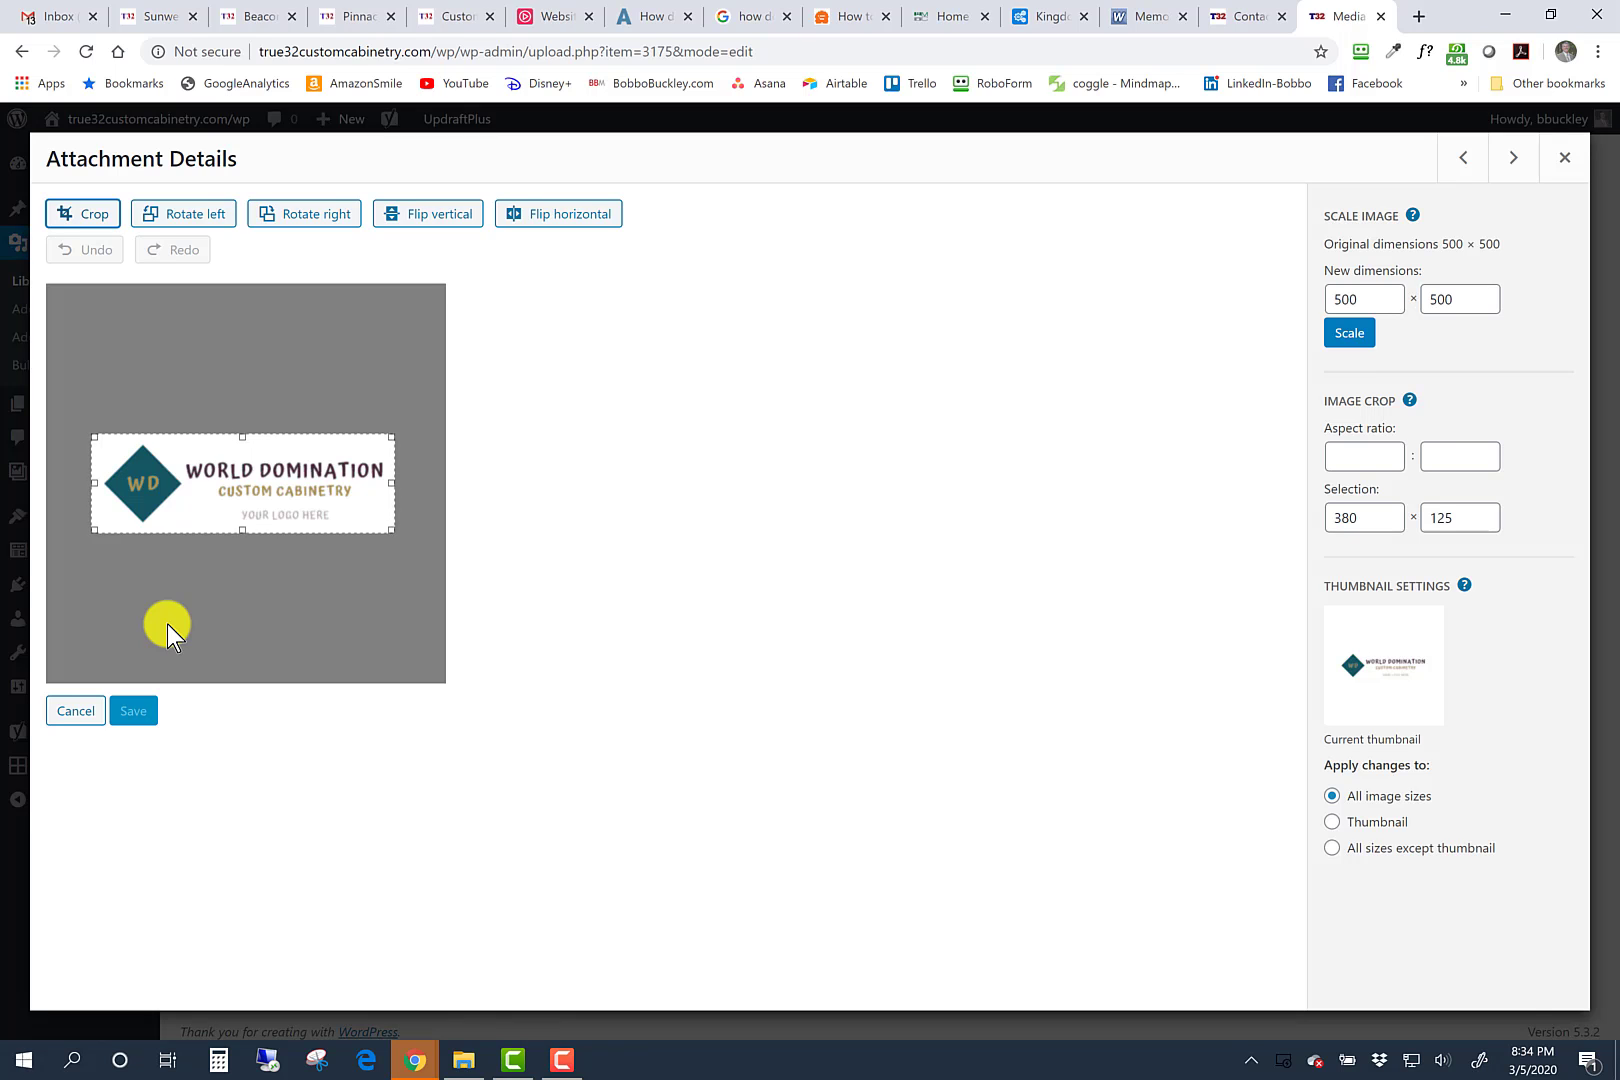
key(Return)
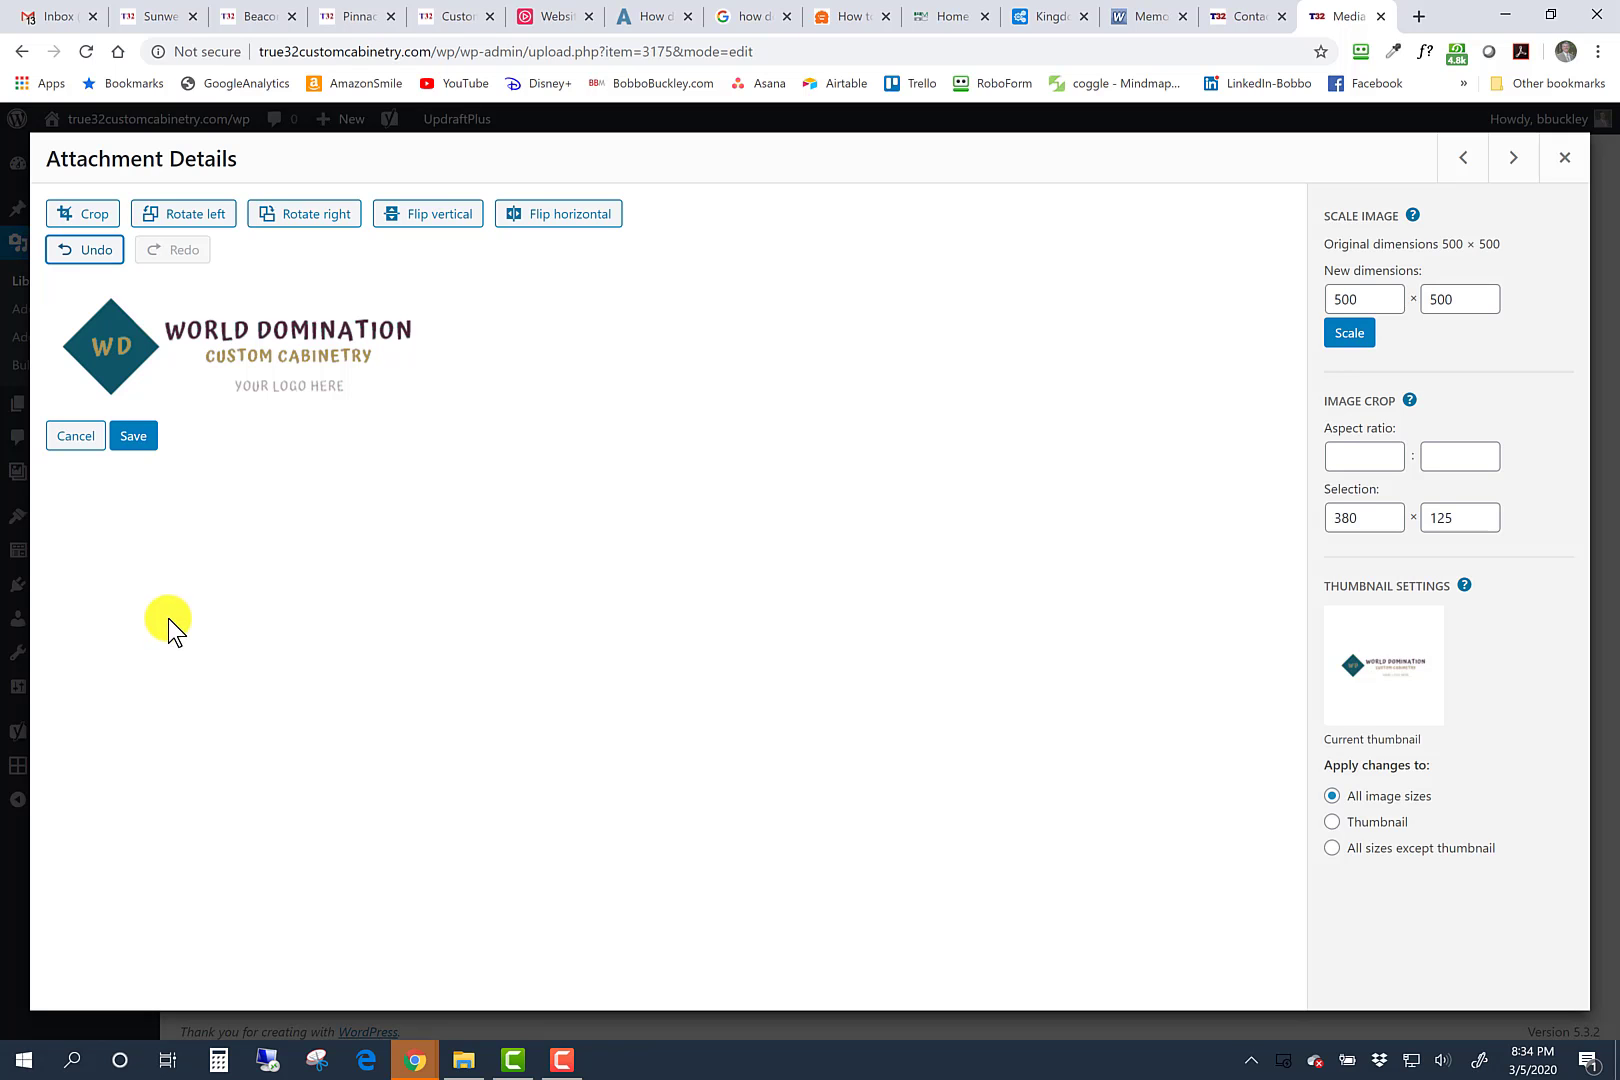
click(135, 436)
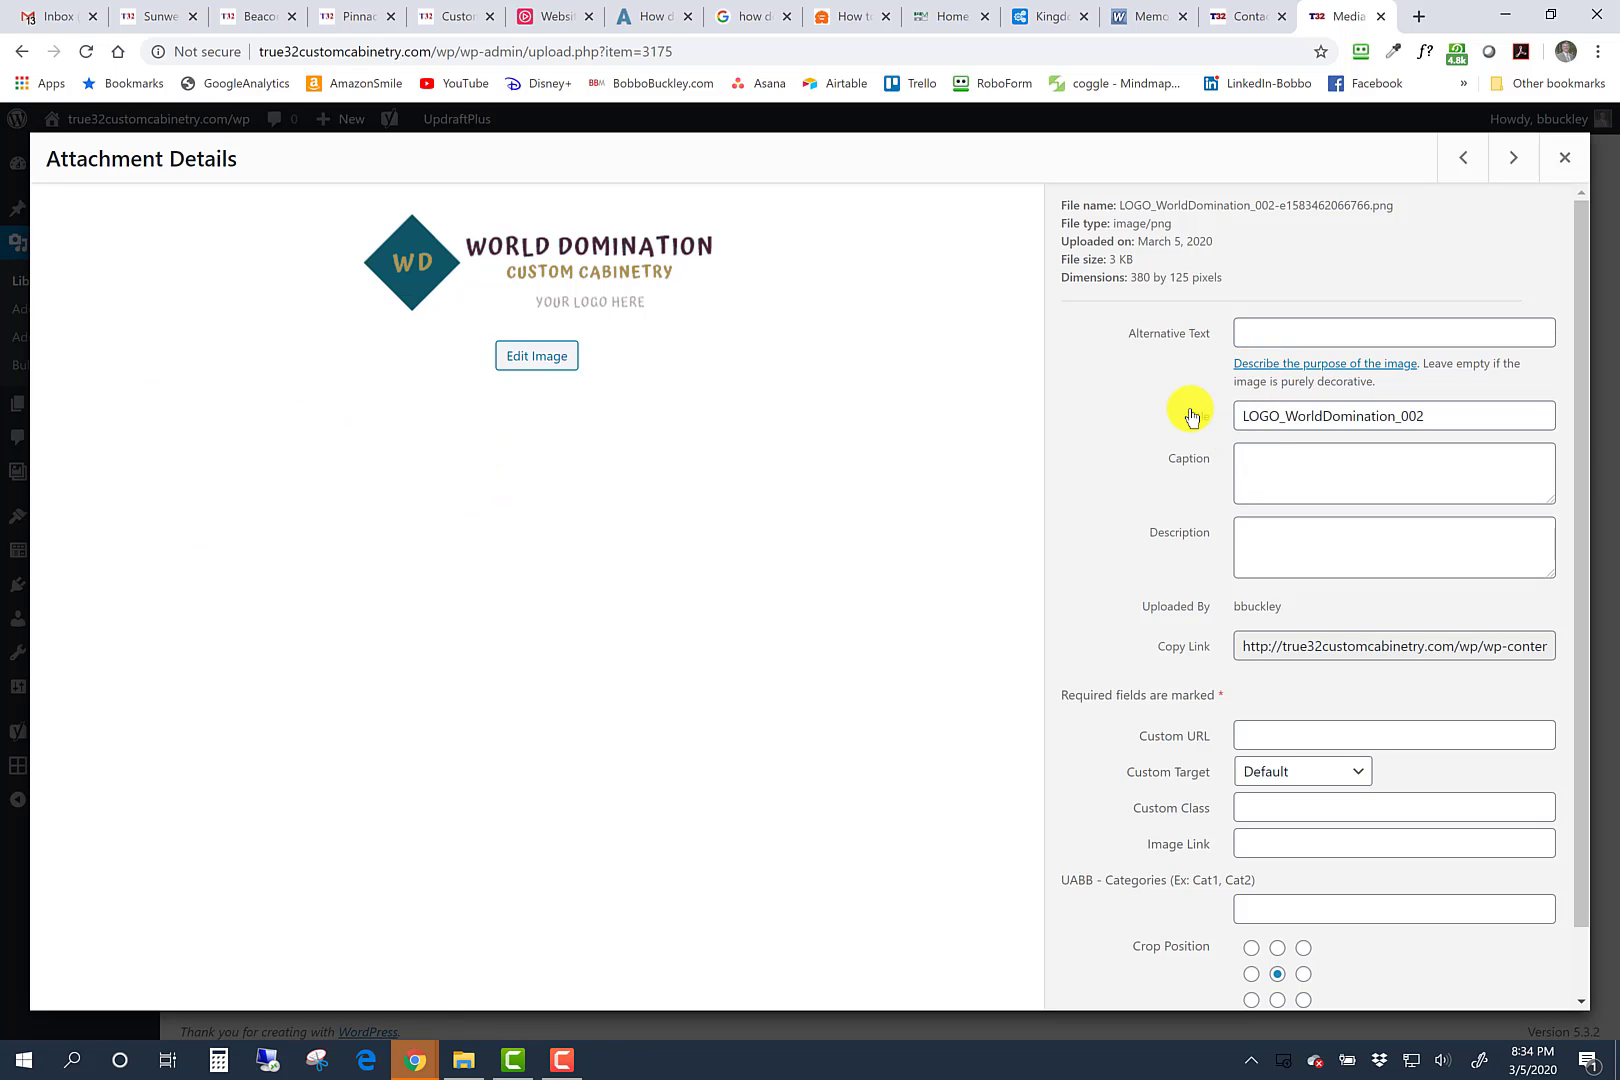
Step: Close the attachment details and reload the site's Contact page to check the header logo
scroll(1190, 416, down, 1)
scroll(1190, 416, up, 1)
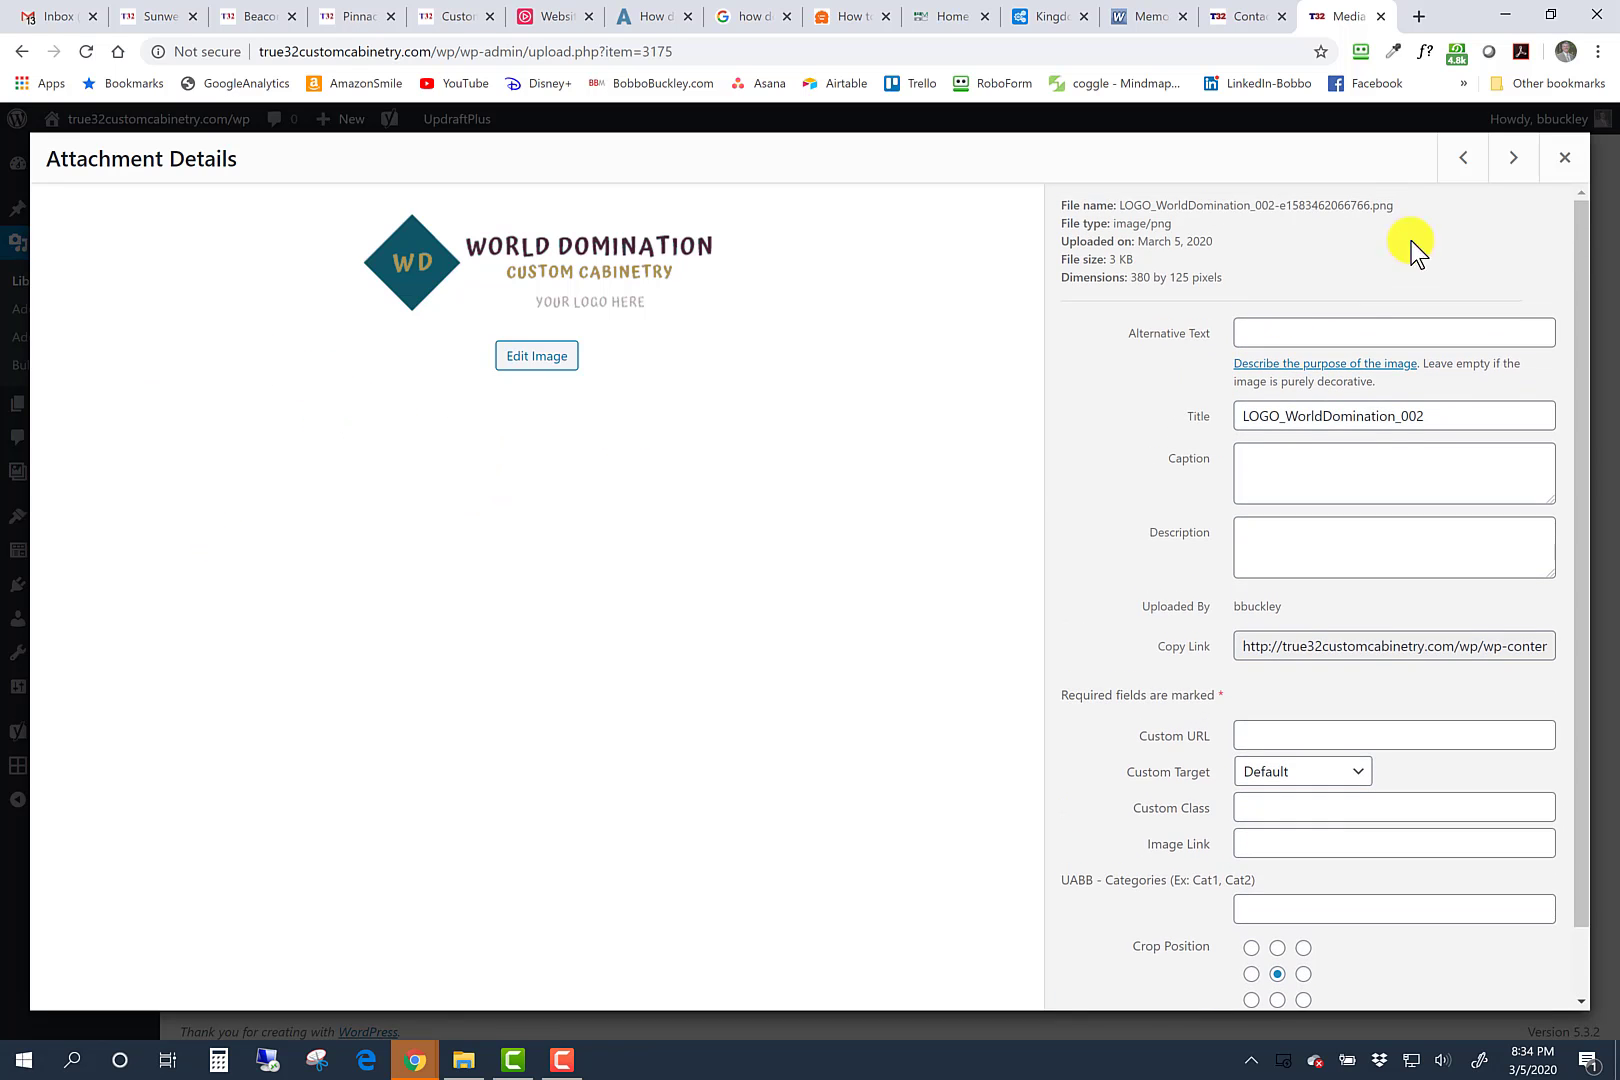
click(1556, 160)
key(ctrl+shift+Tab)
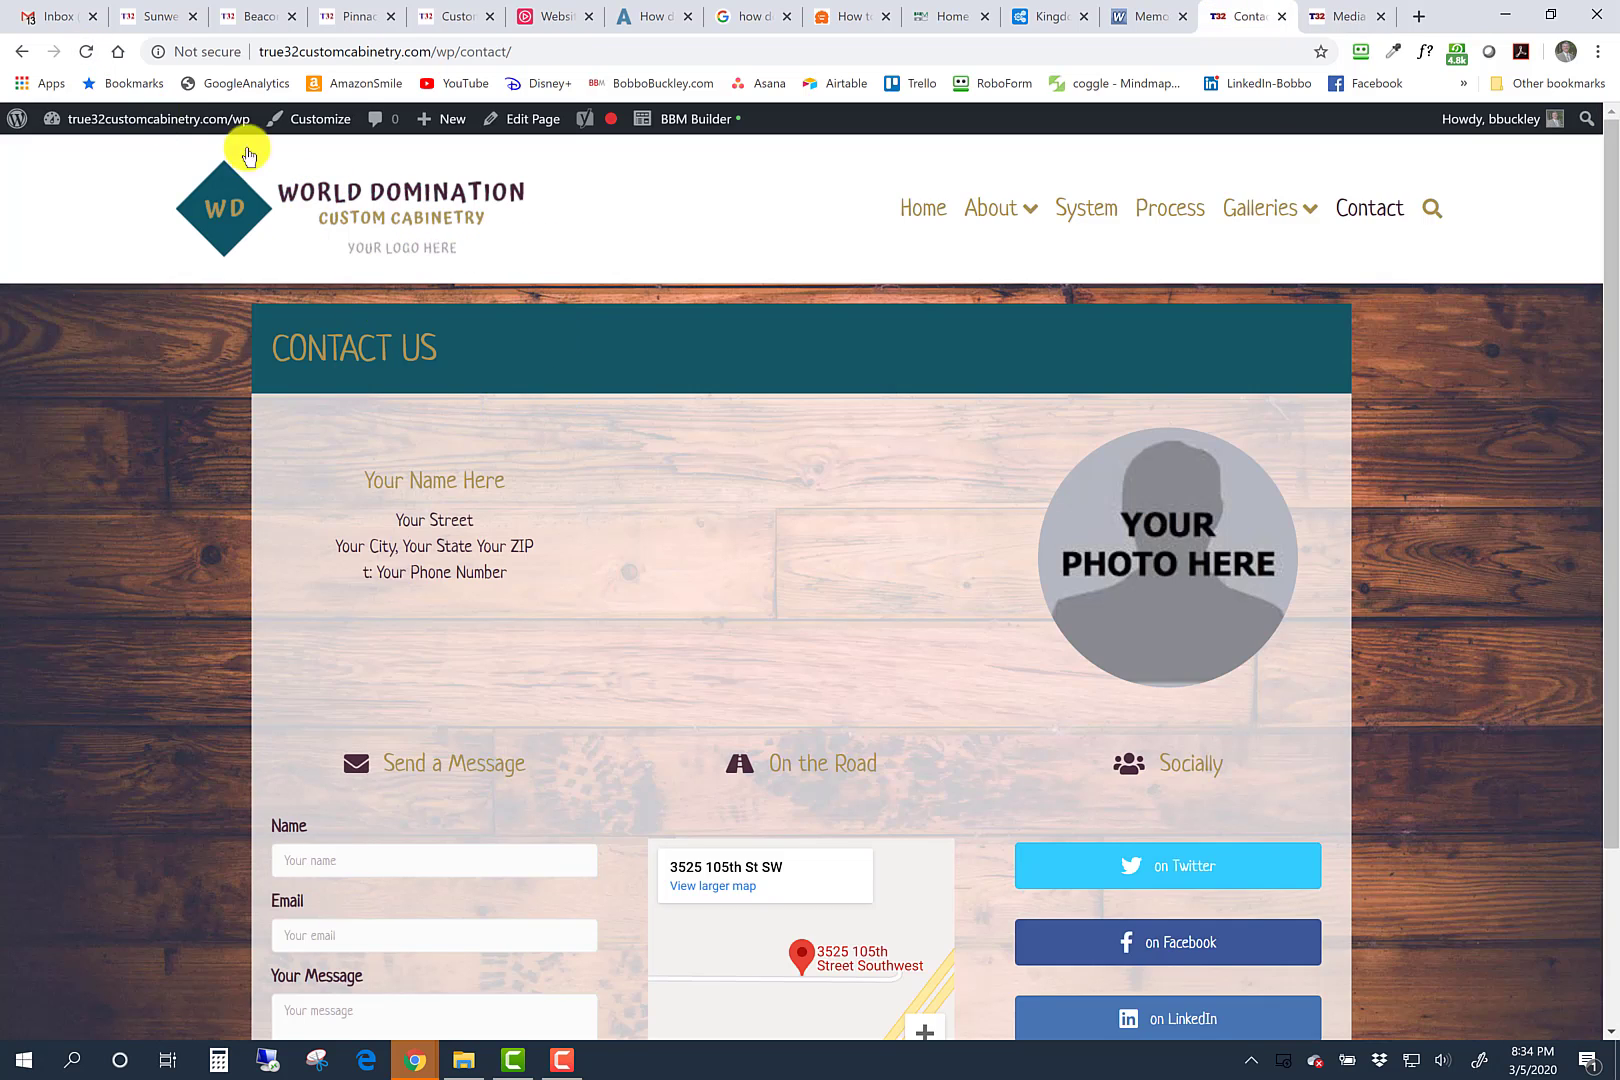
click(86, 51)
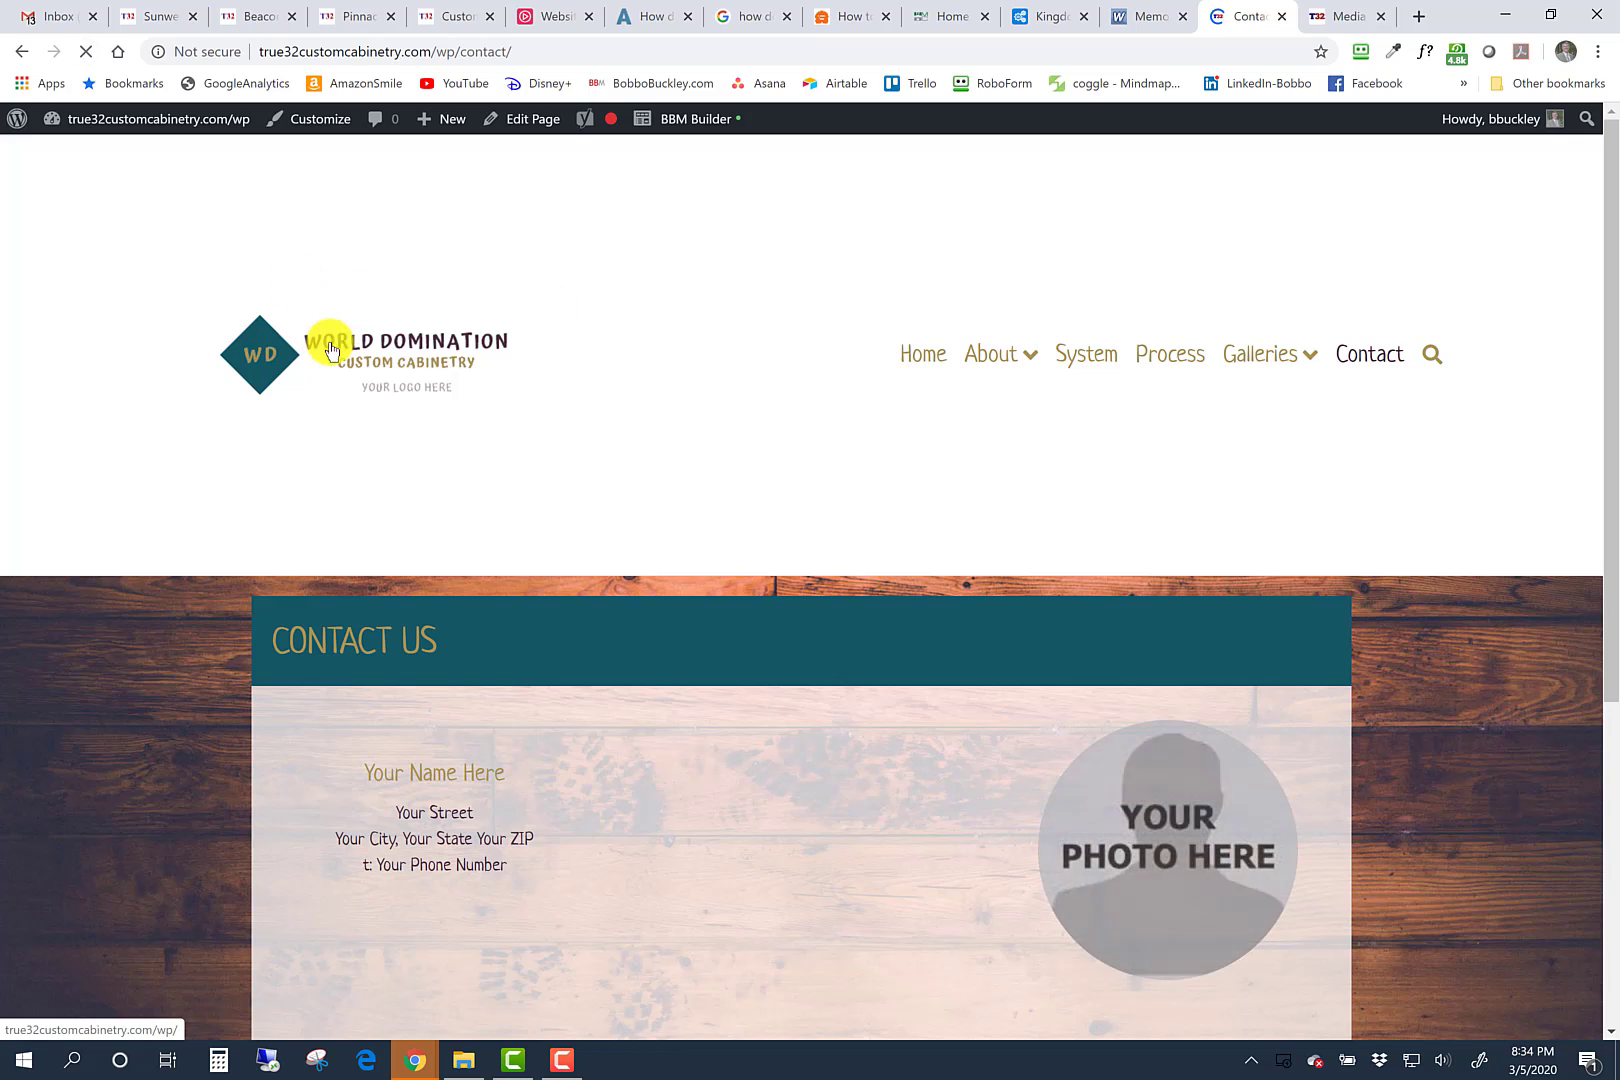
Step: Return to the site's admin area and open the Header Logo settings in the theme customizer
click(1335, 18)
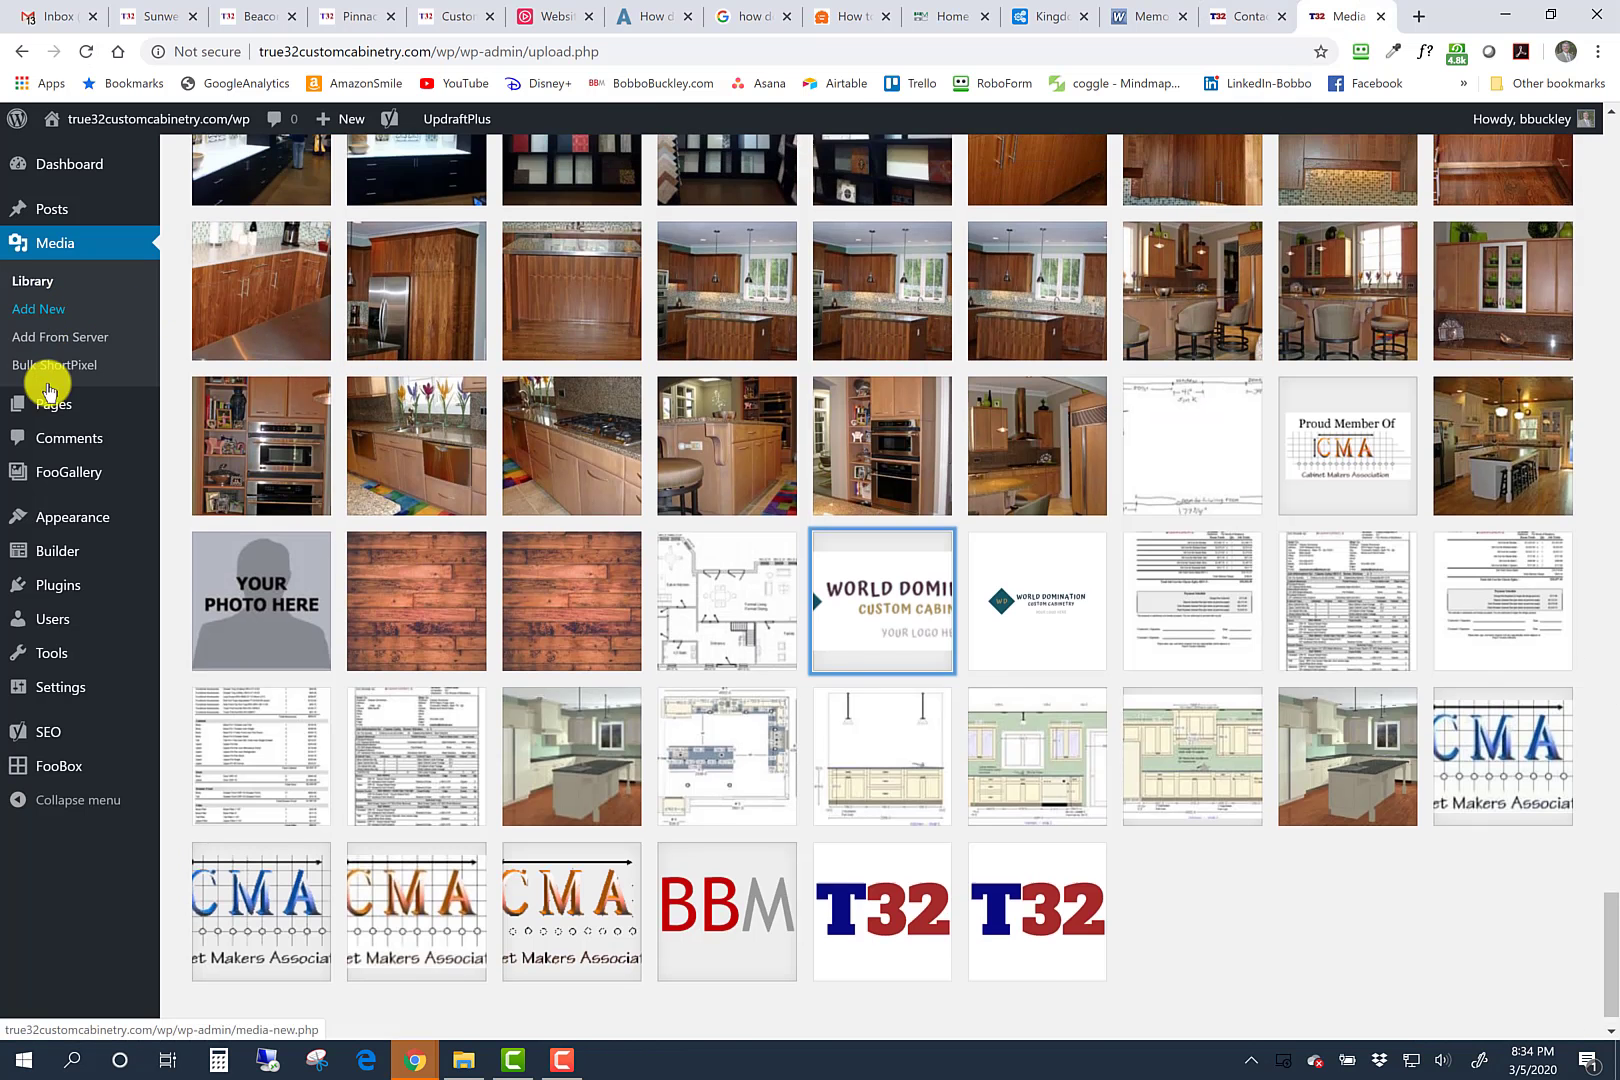
scroll(70, 500, up, 8)
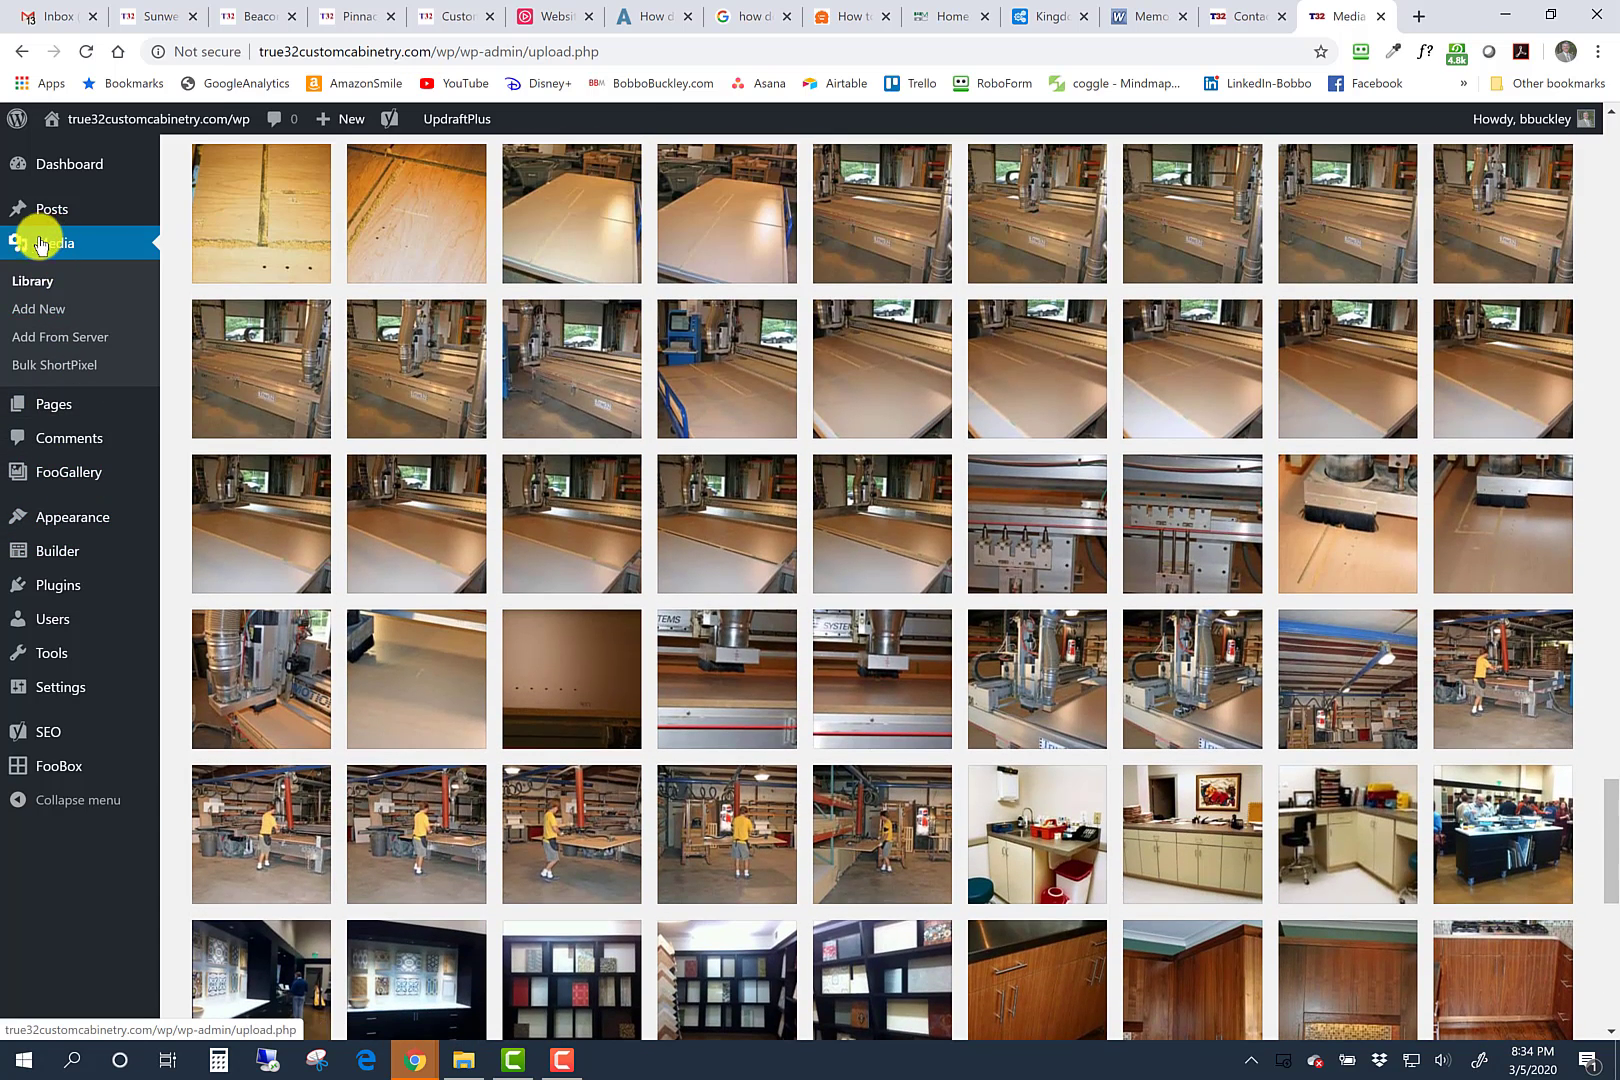
mouse_move(65, 535)
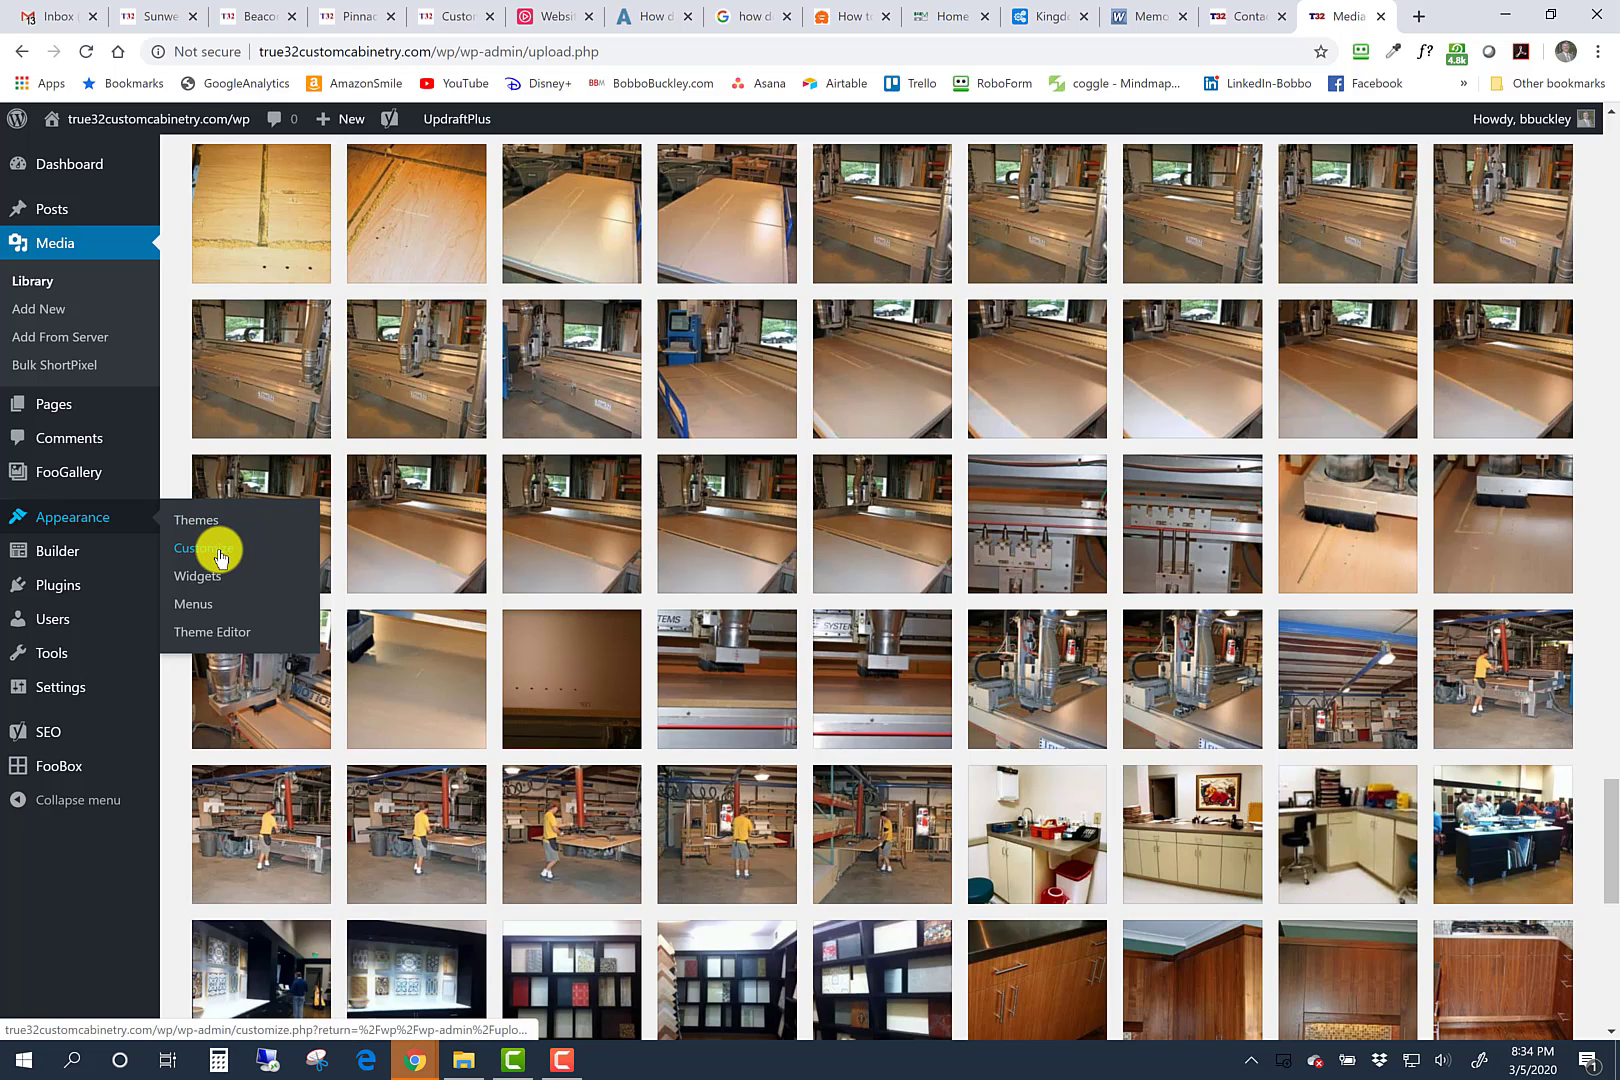
click(220, 557)
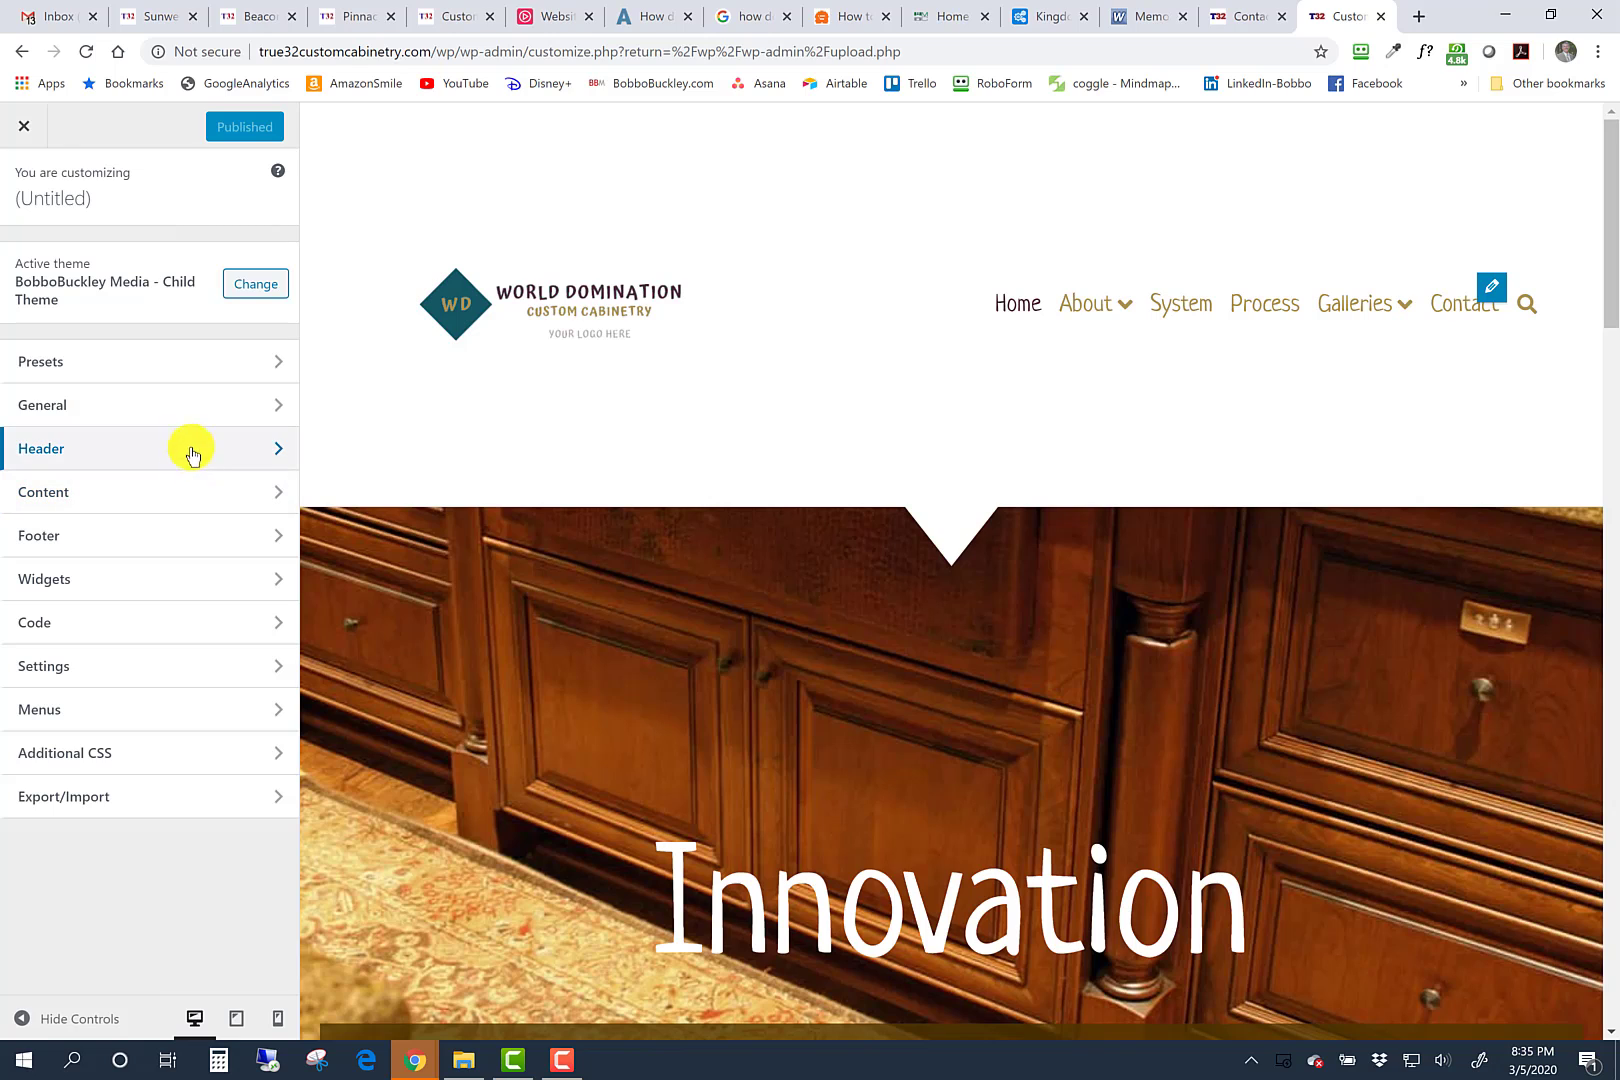
click(184, 447)
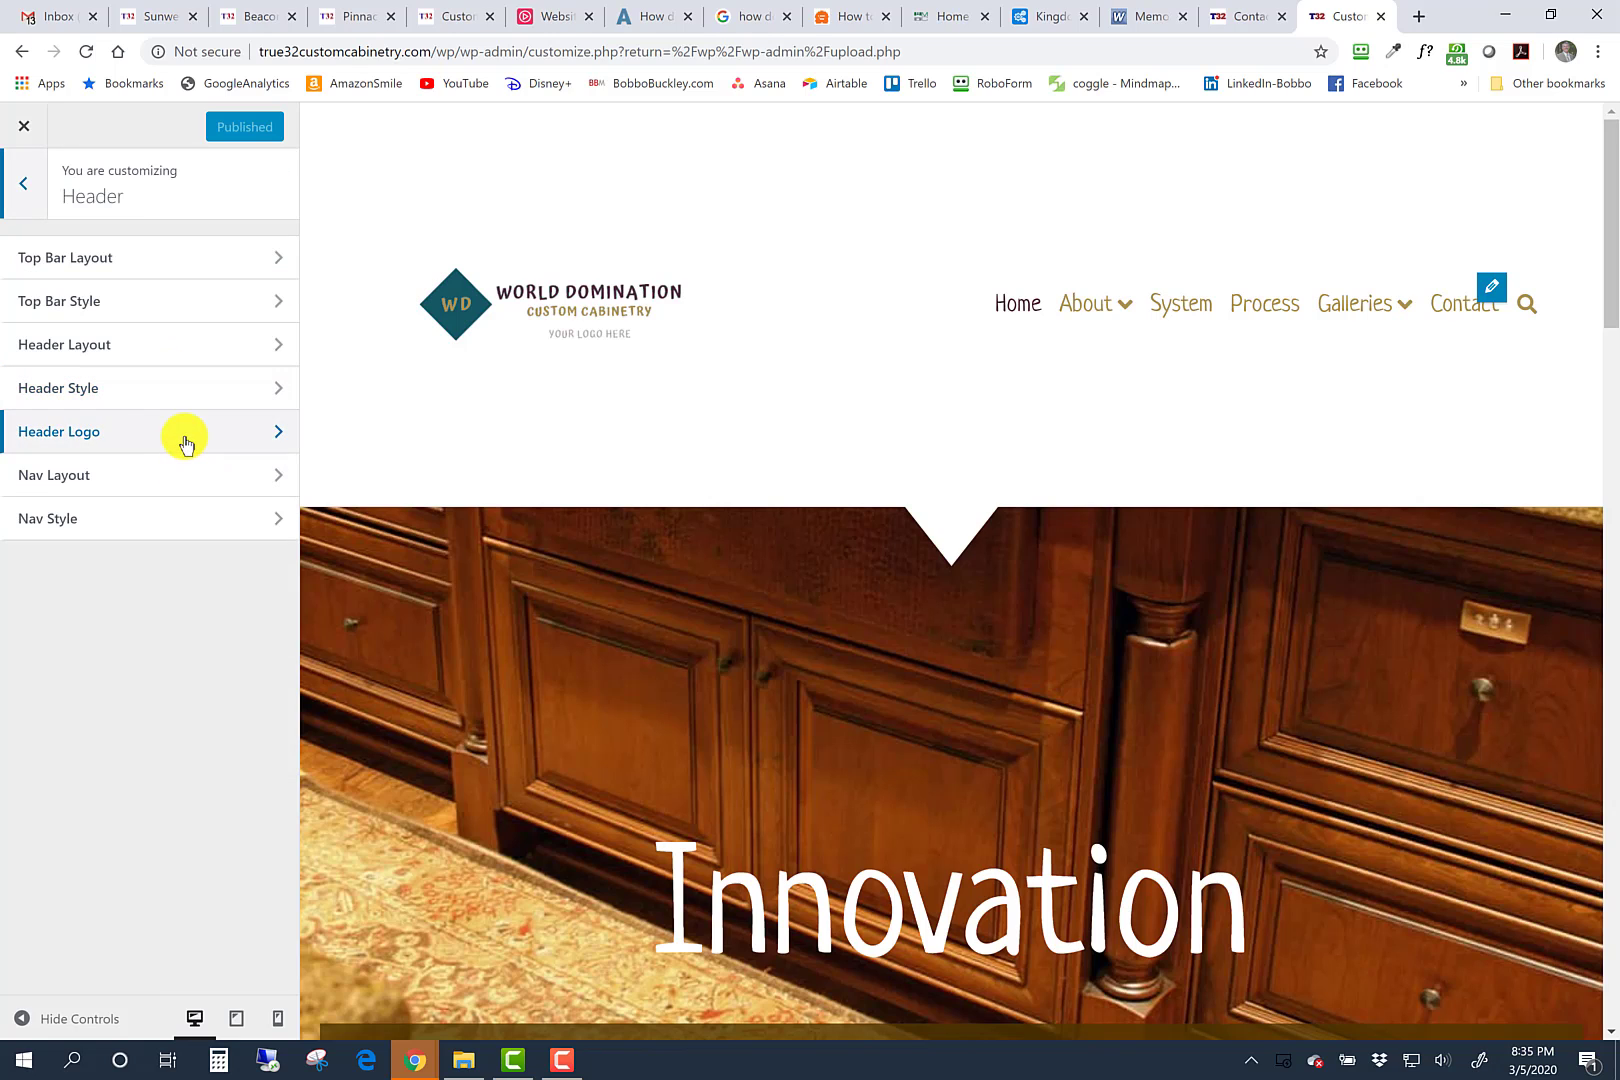
click(180, 432)
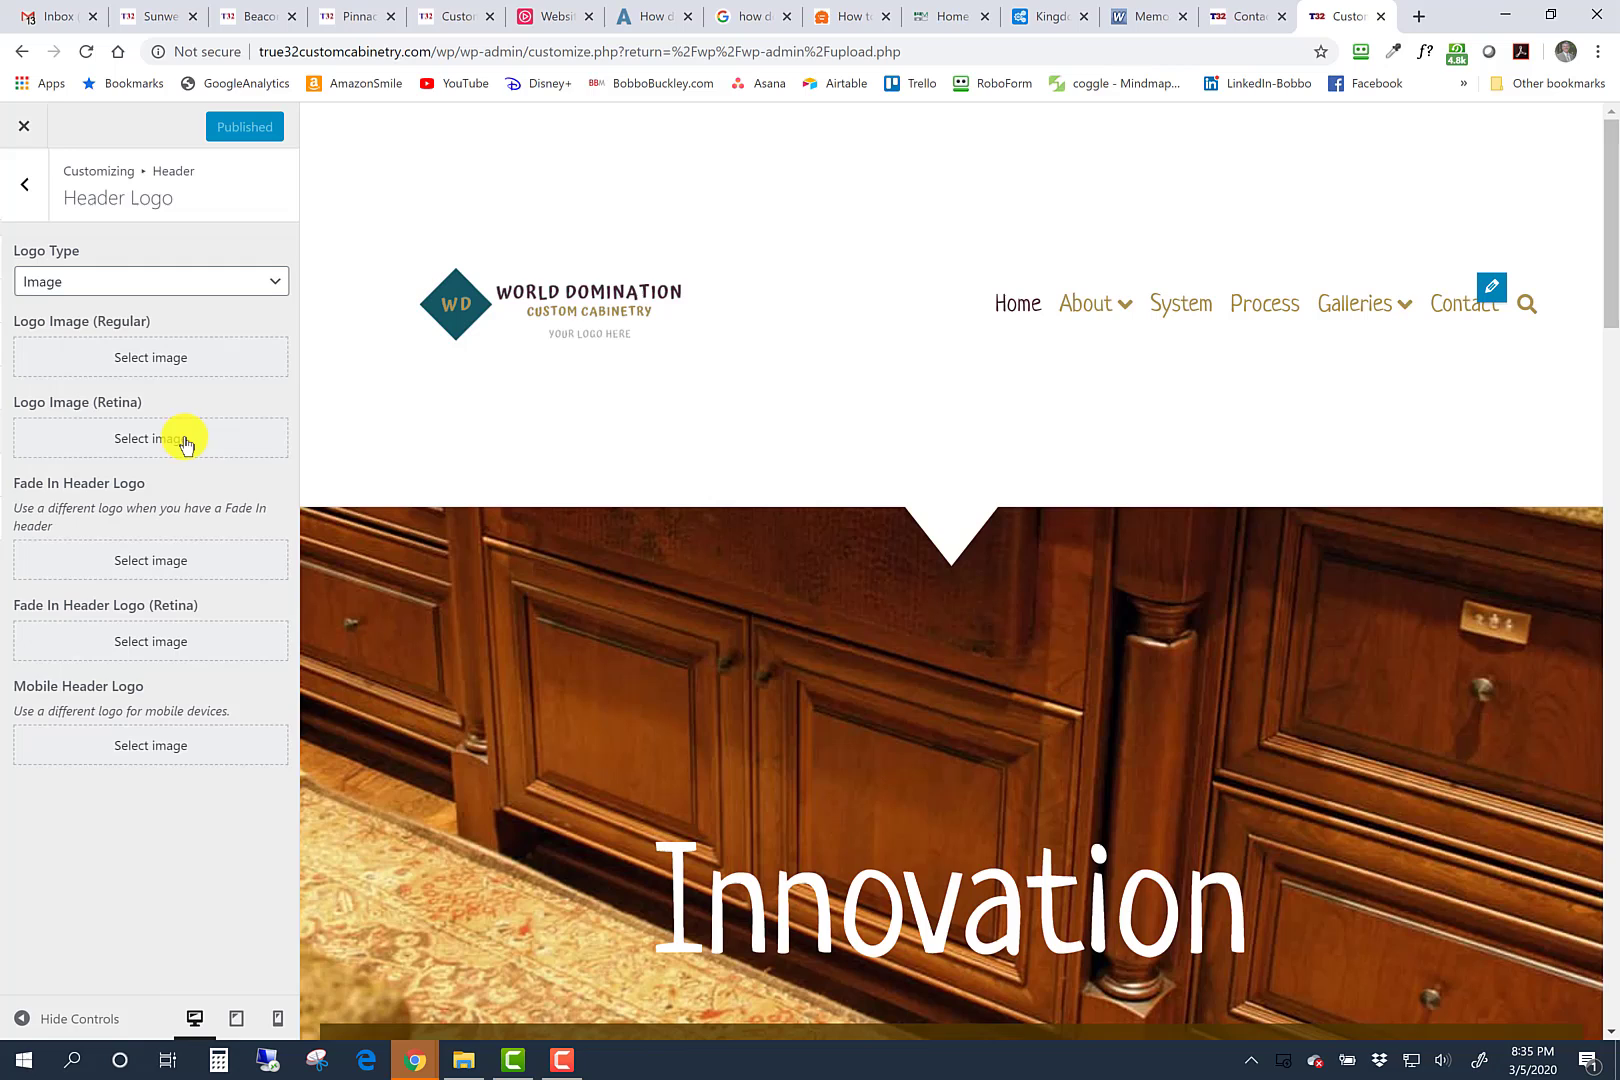
Step: Set the regular logo image to the cropped 380 × 125 pixel LOGO_WorldDomination_002 picture from the media library
click(140, 357)
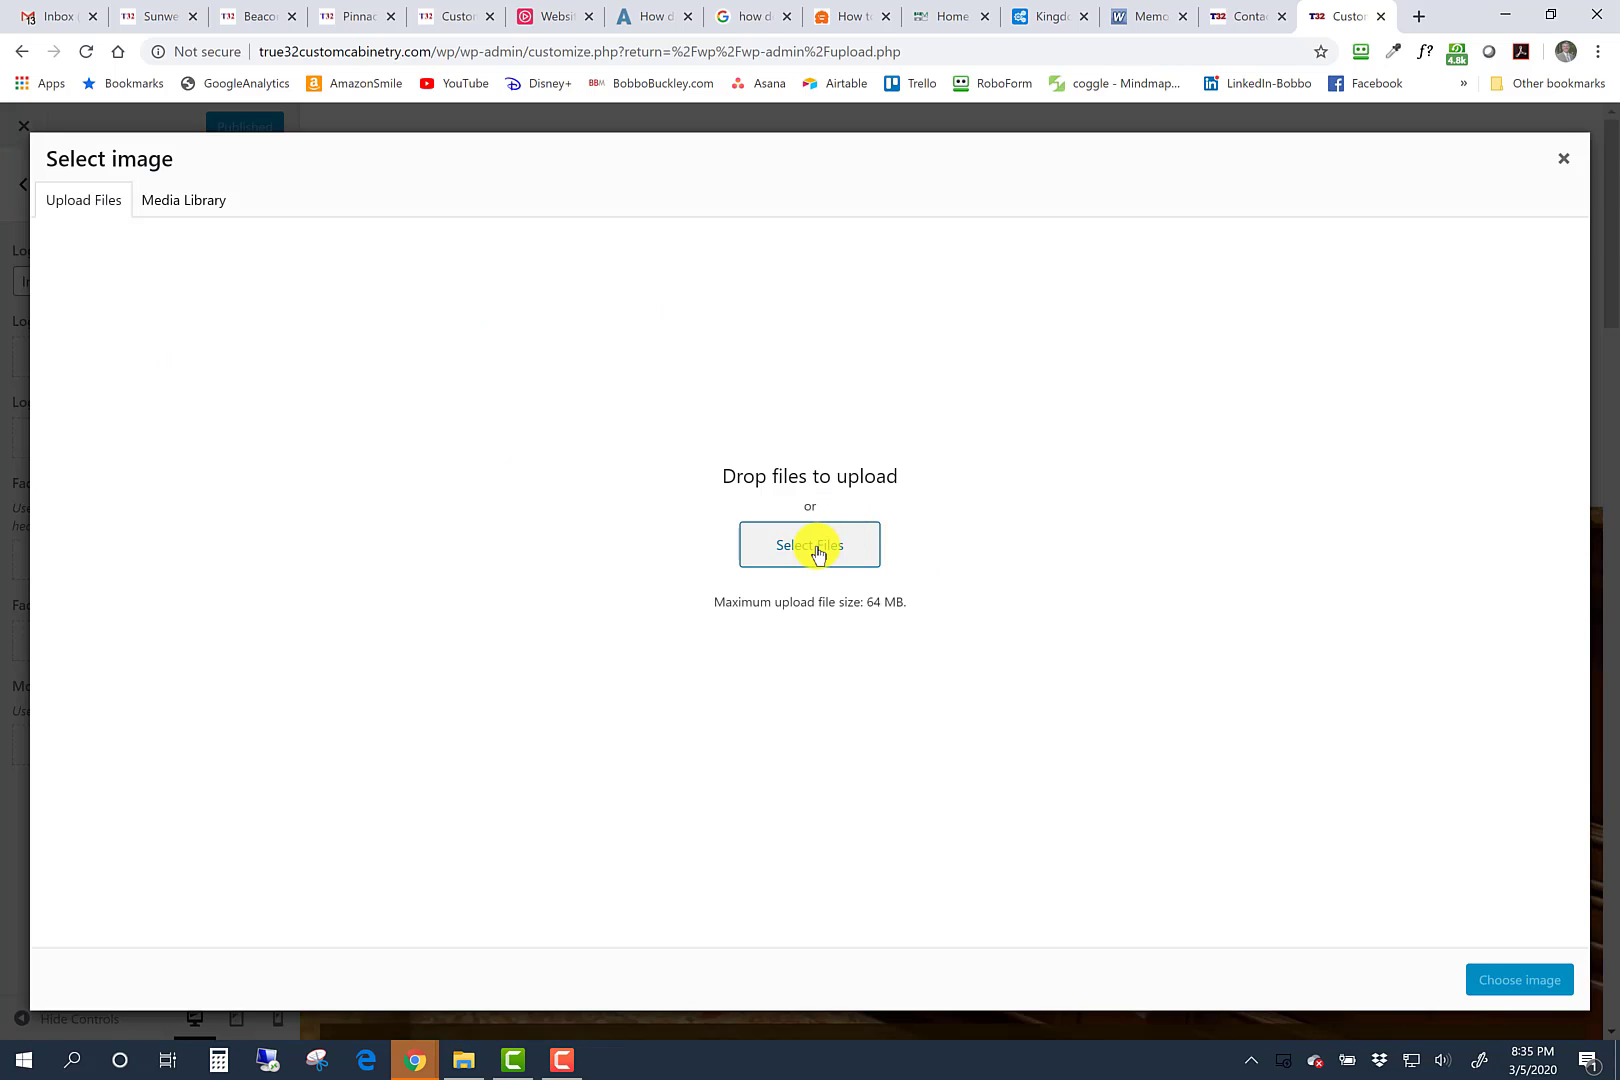
click(817, 553)
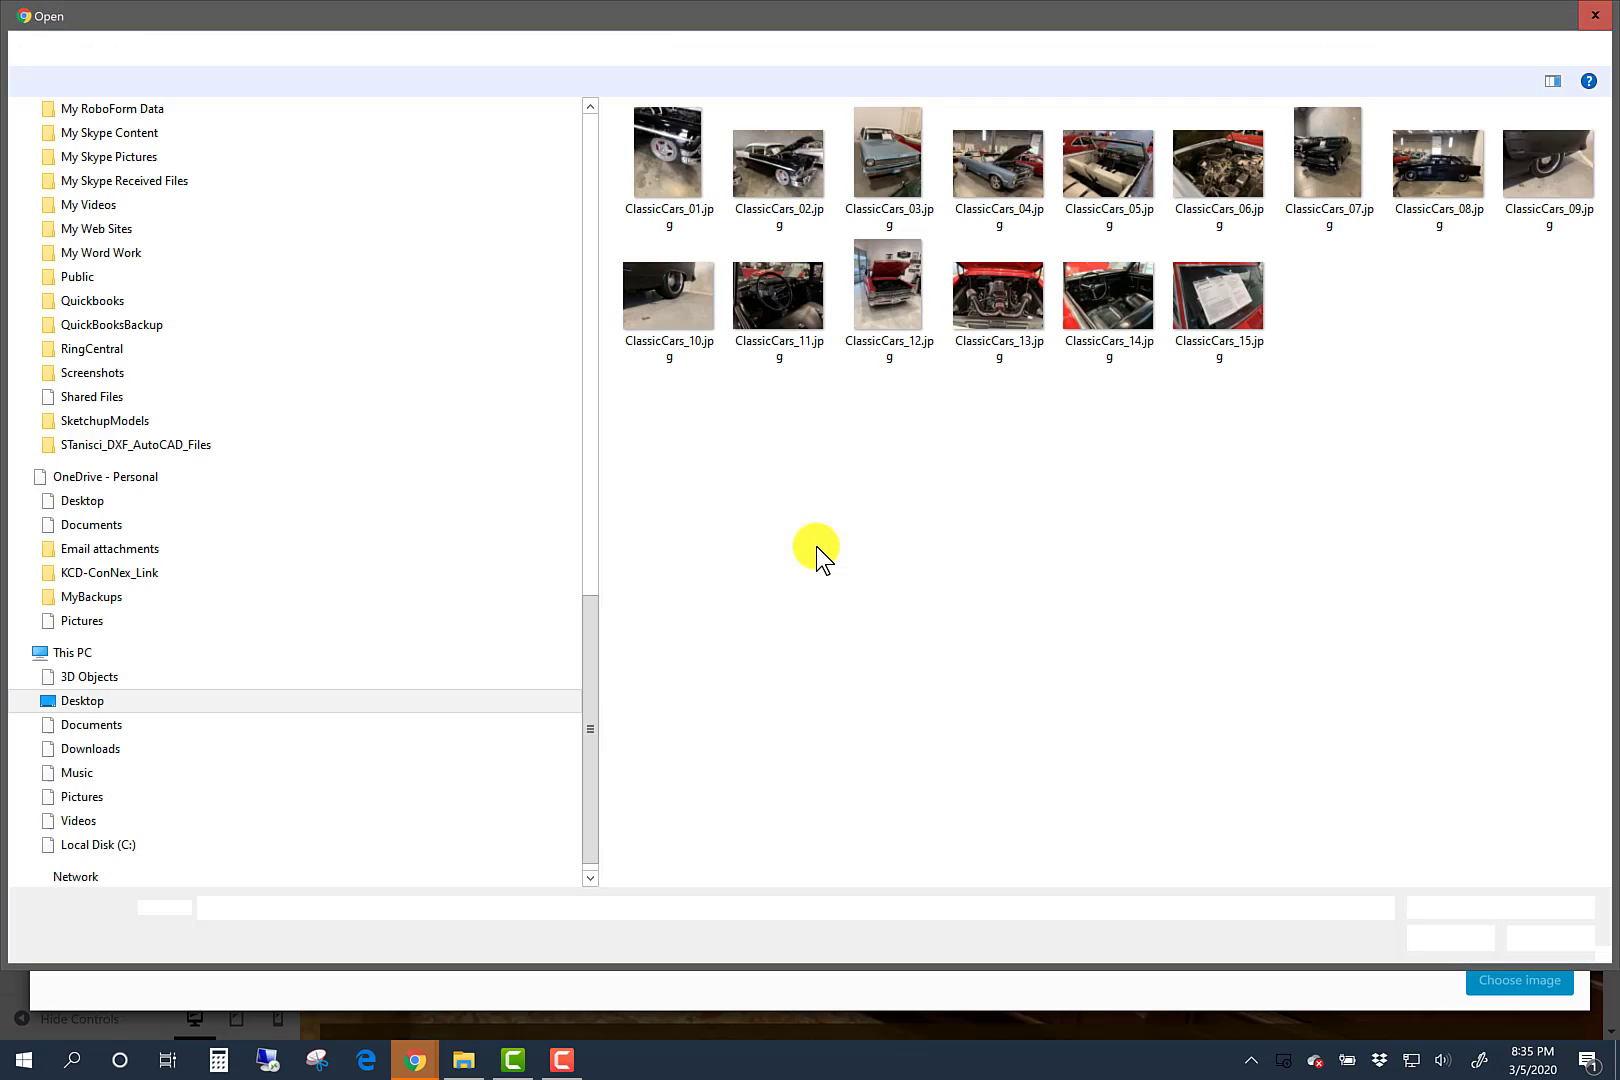
key(Escape)
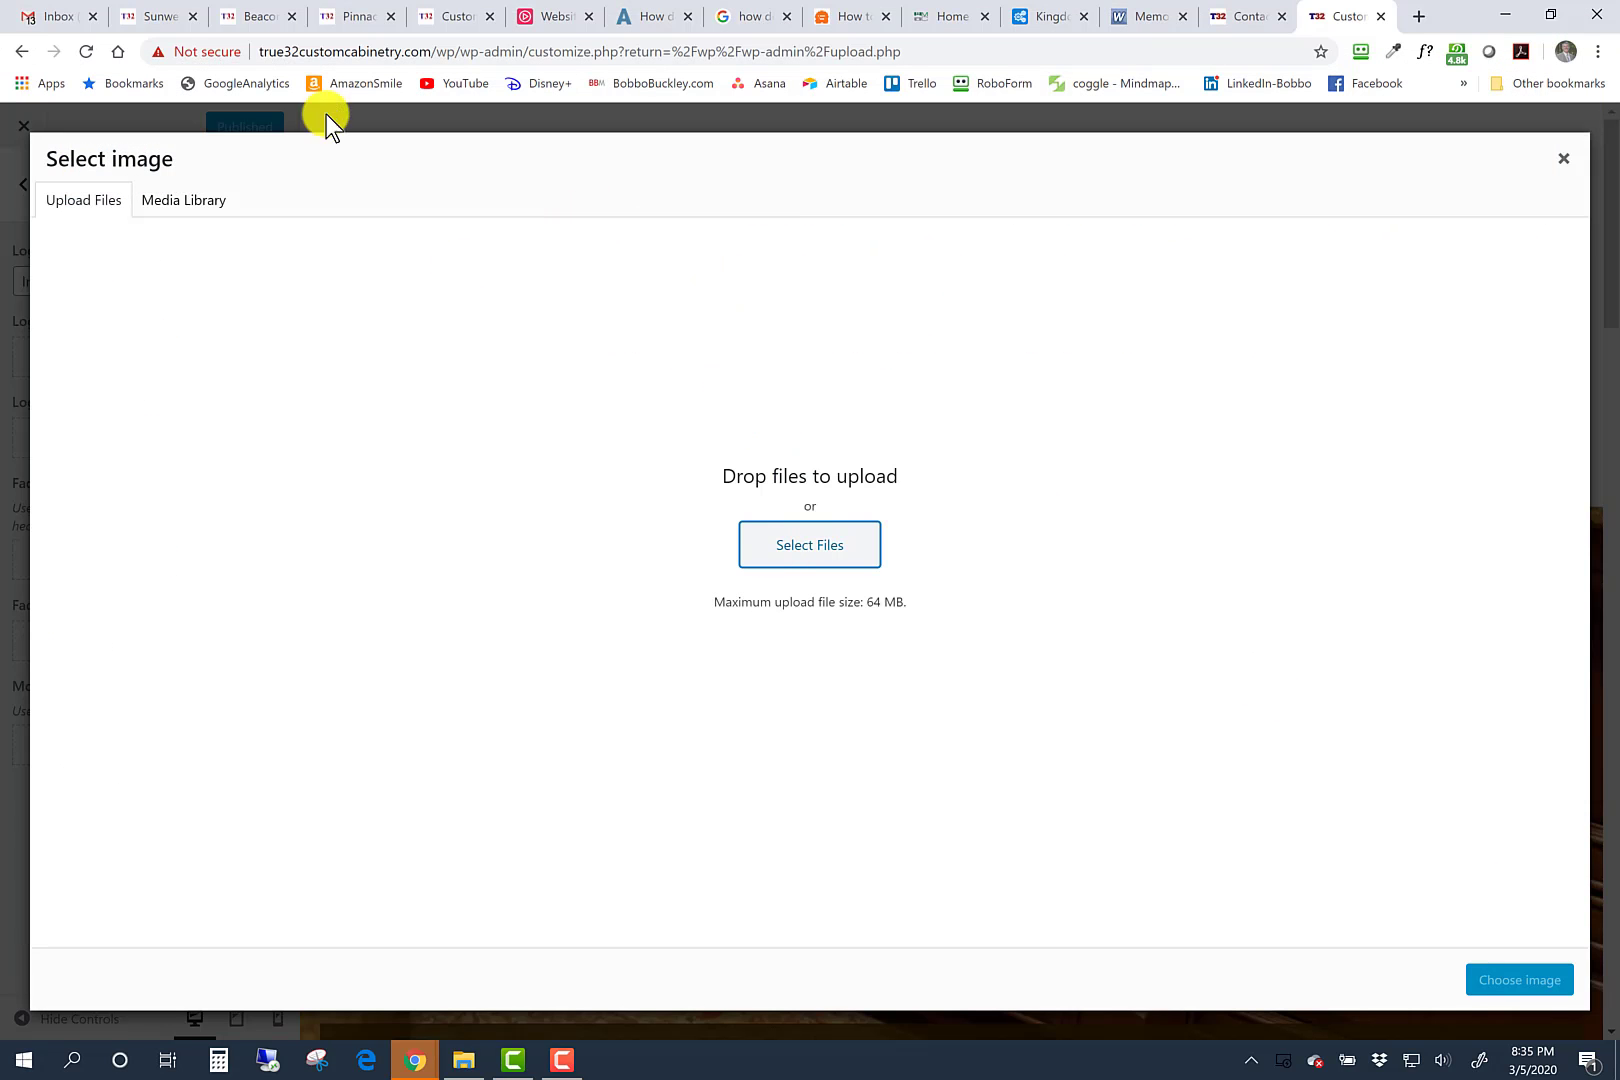
click(183, 204)
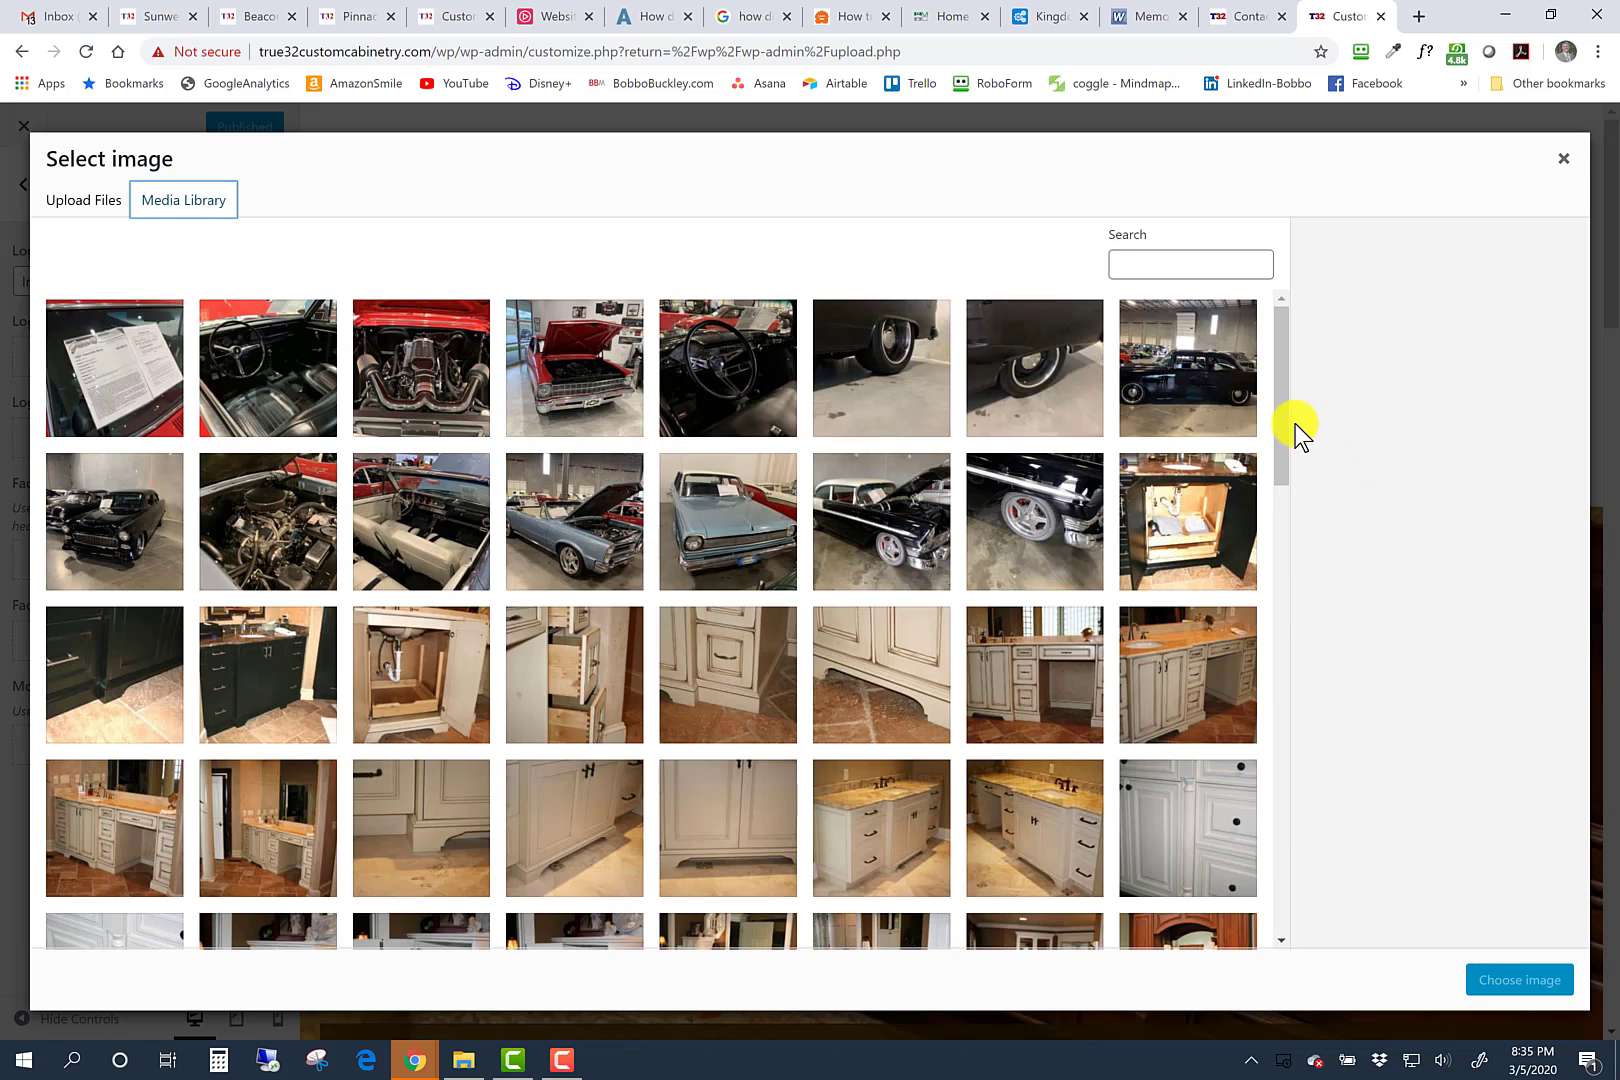
drag(1275, 452, 1266, 967)
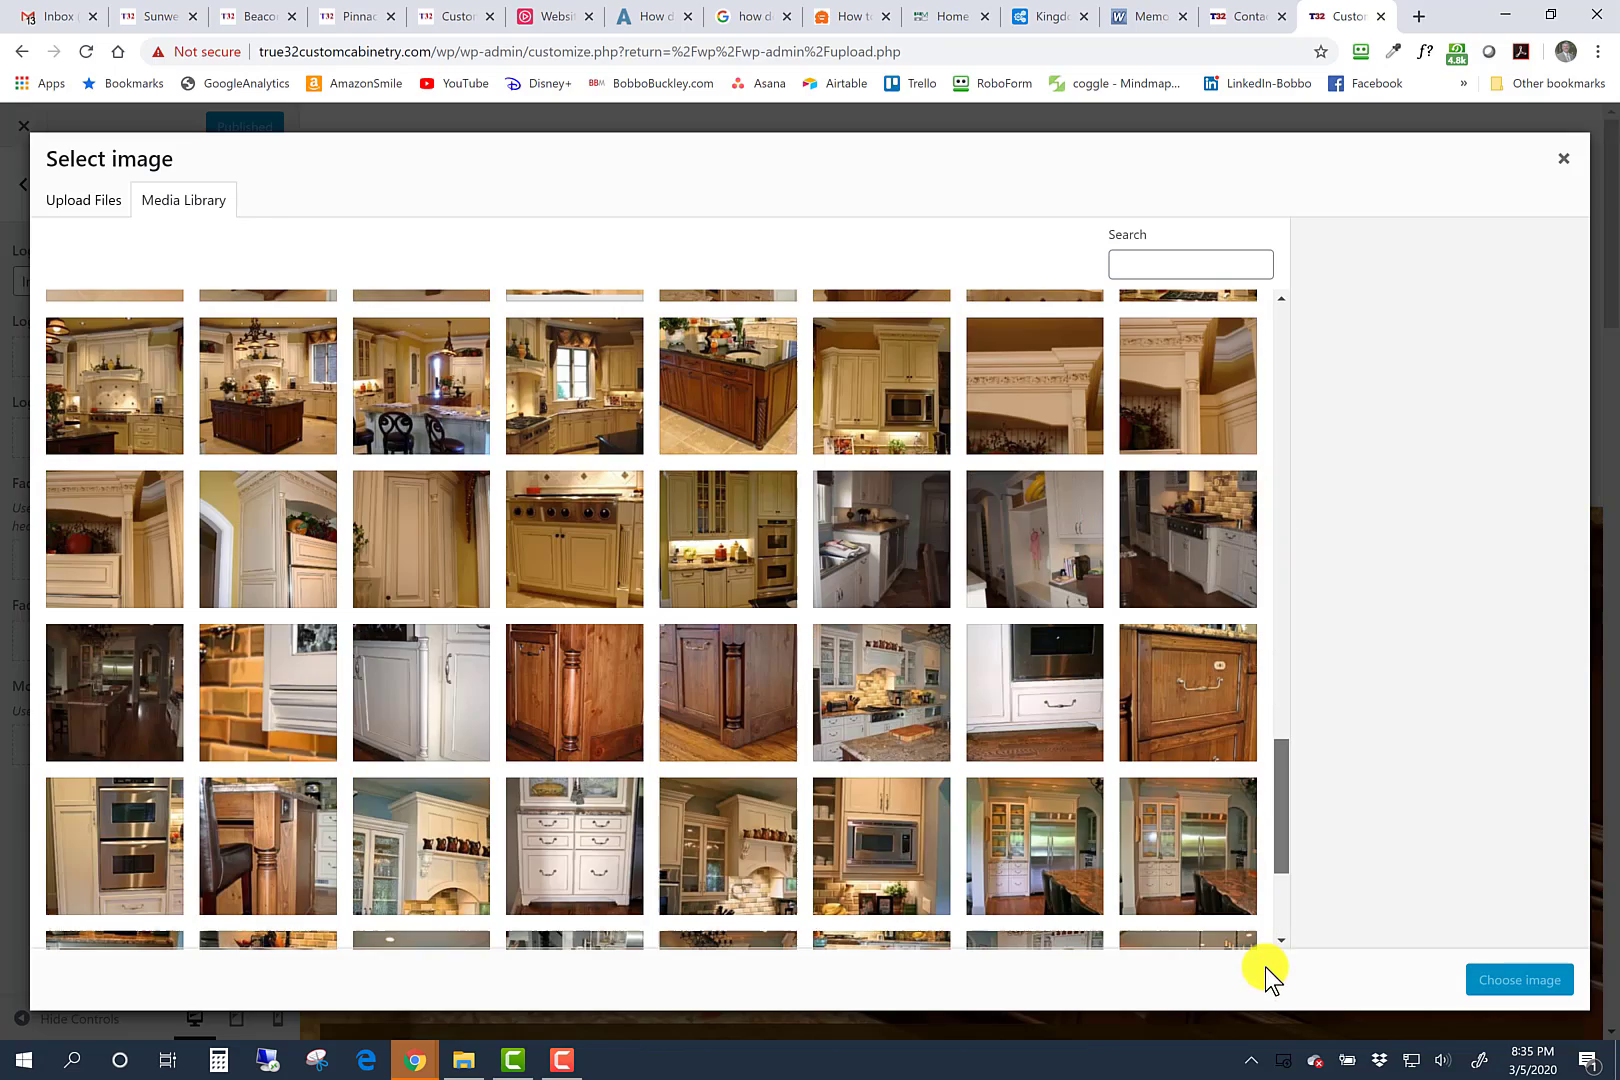
drag(1293, 757, 1287, 705)
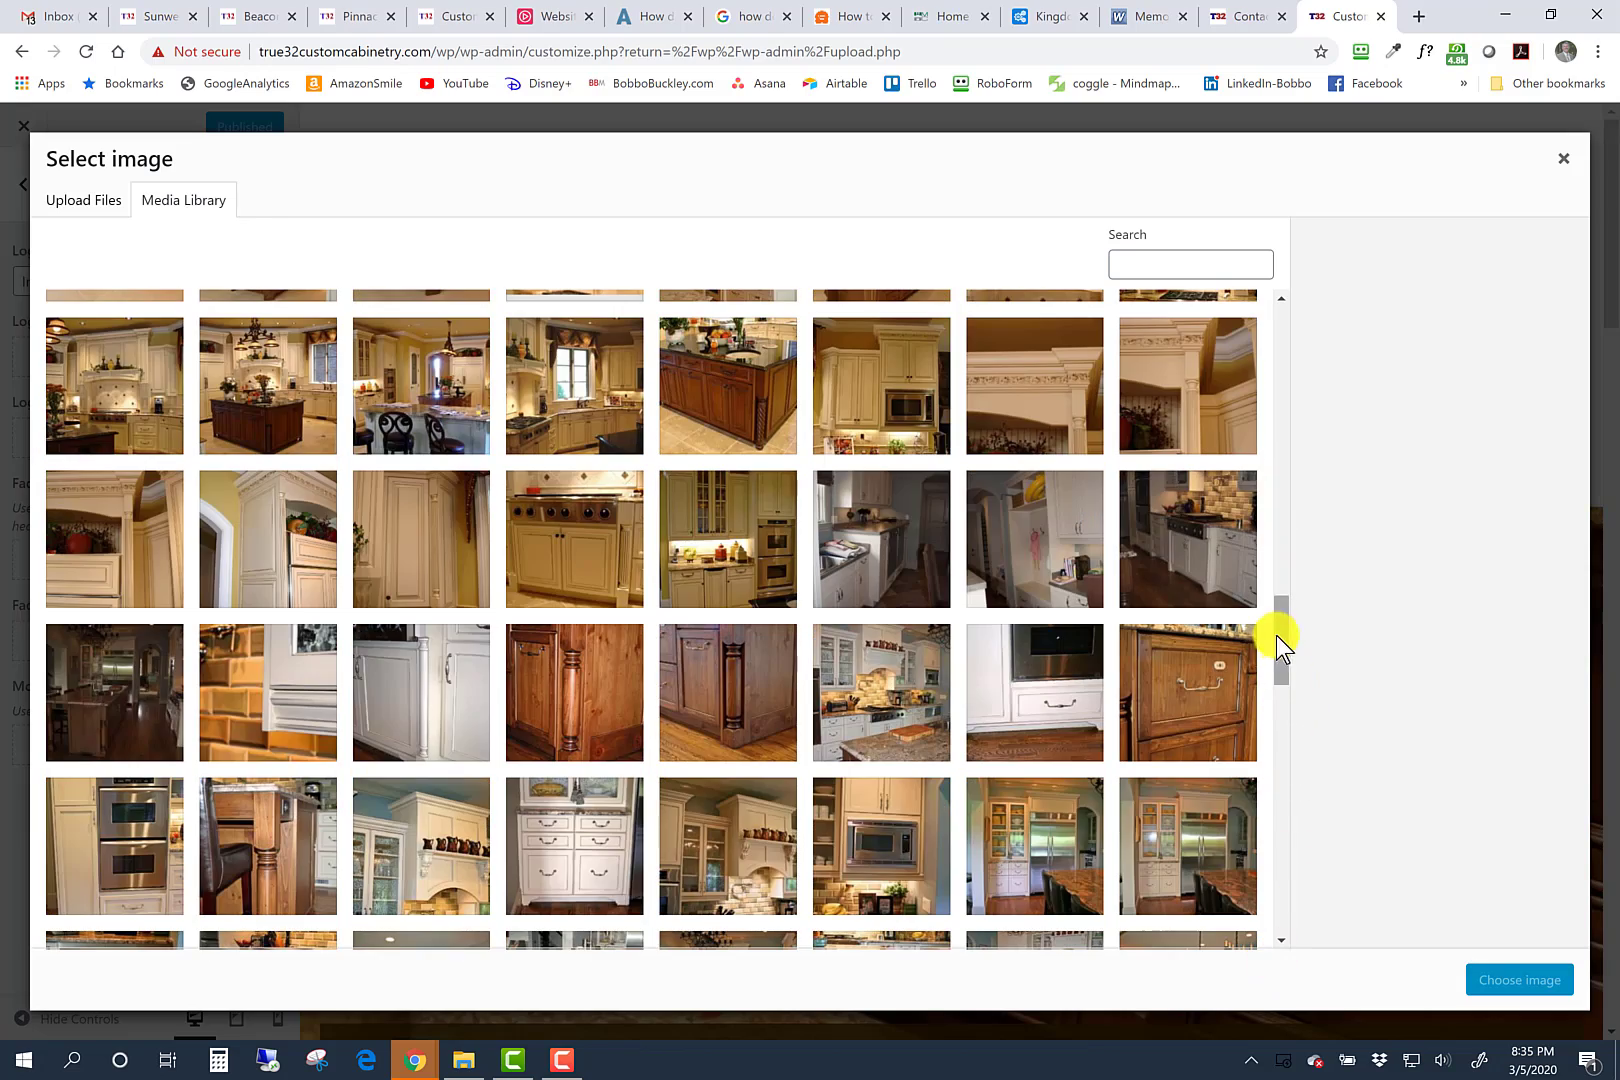
drag(1276, 637, 1288, 935)
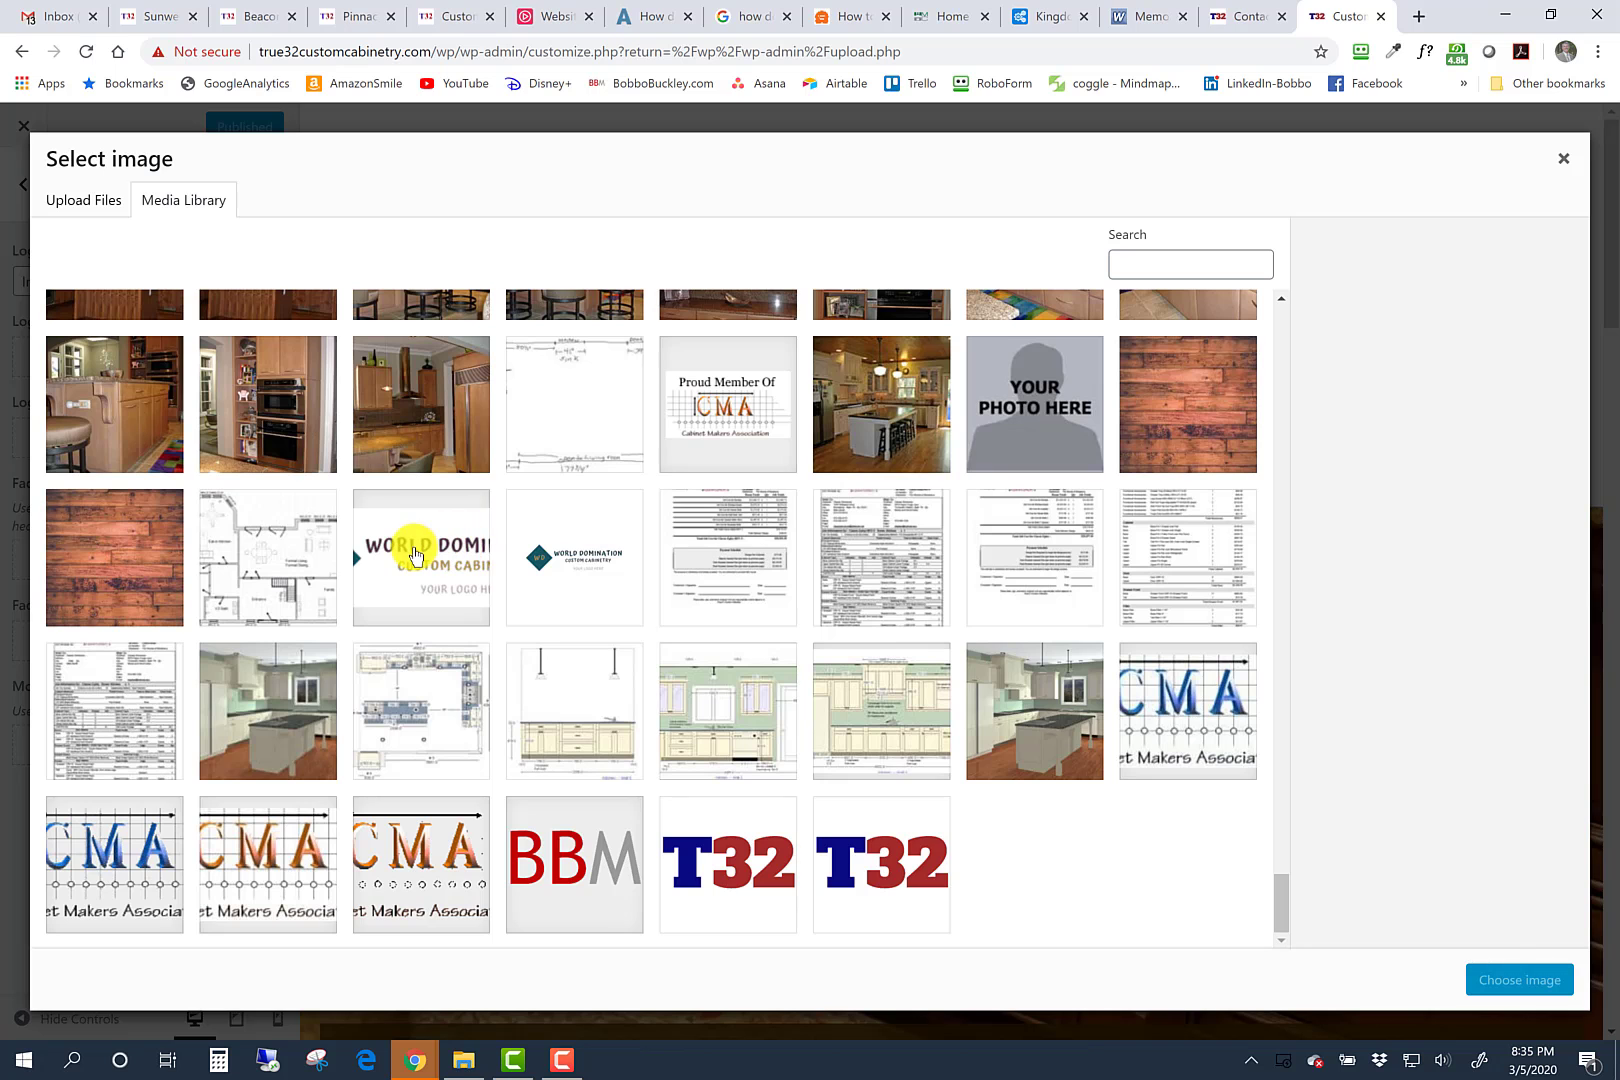
click(415, 555)
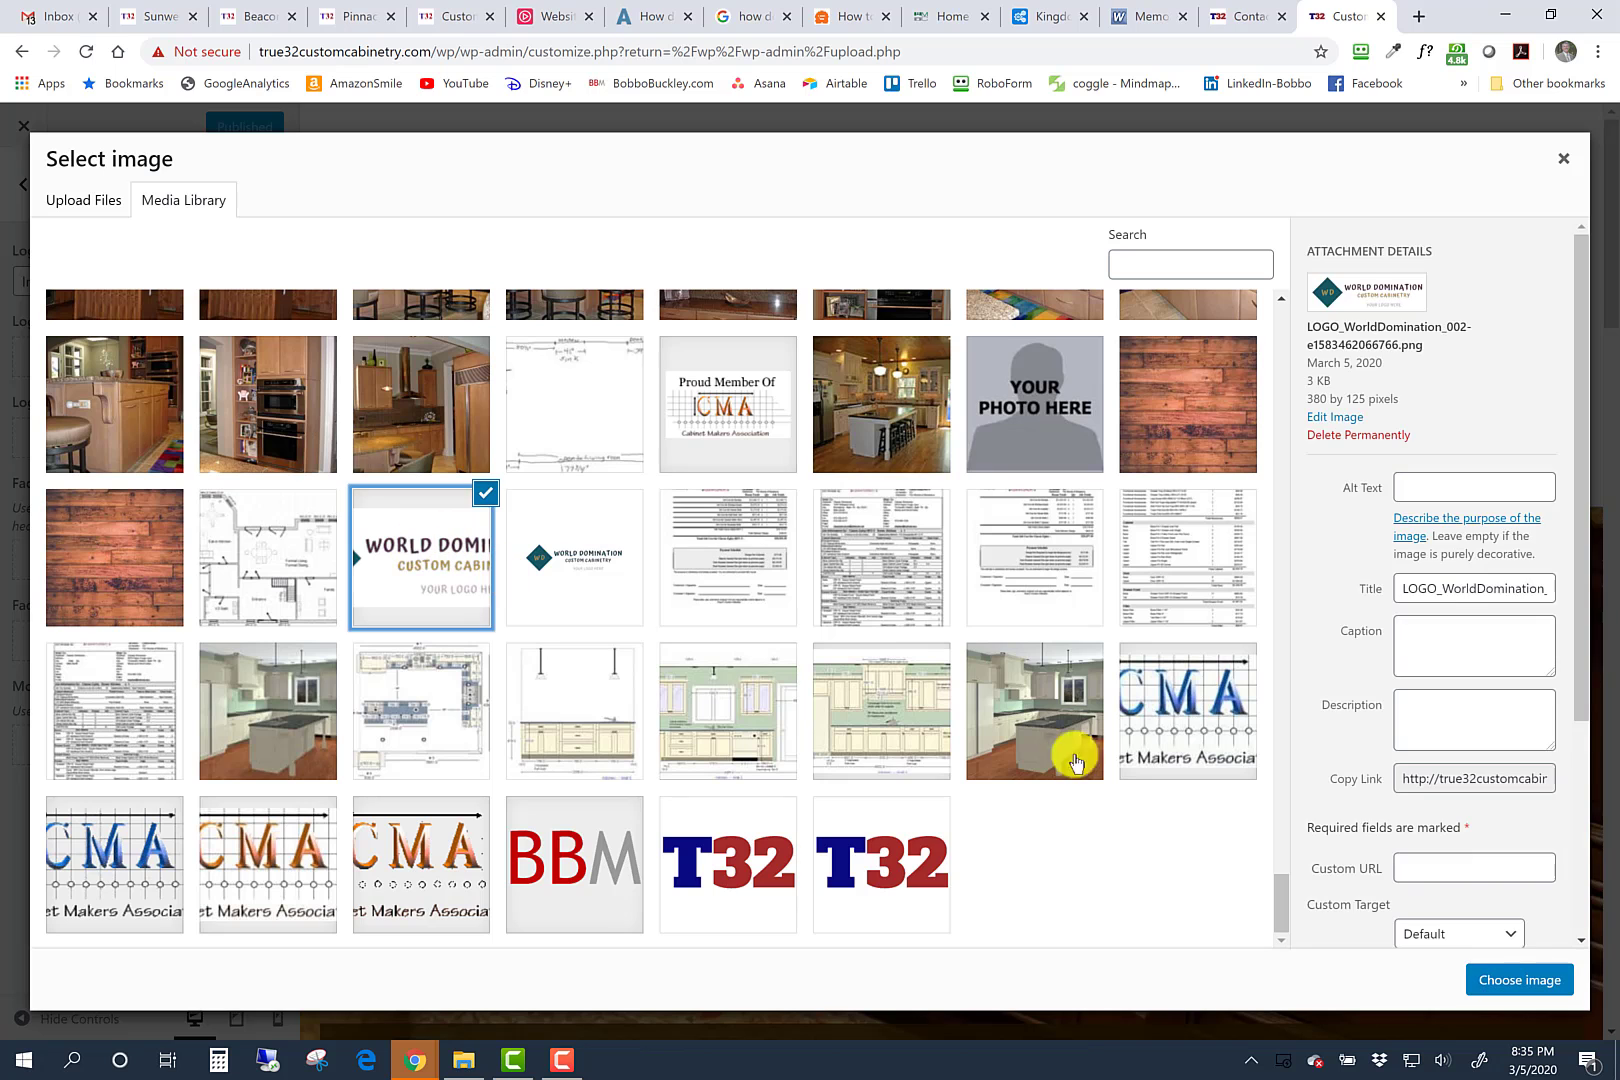
click(1517, 984)
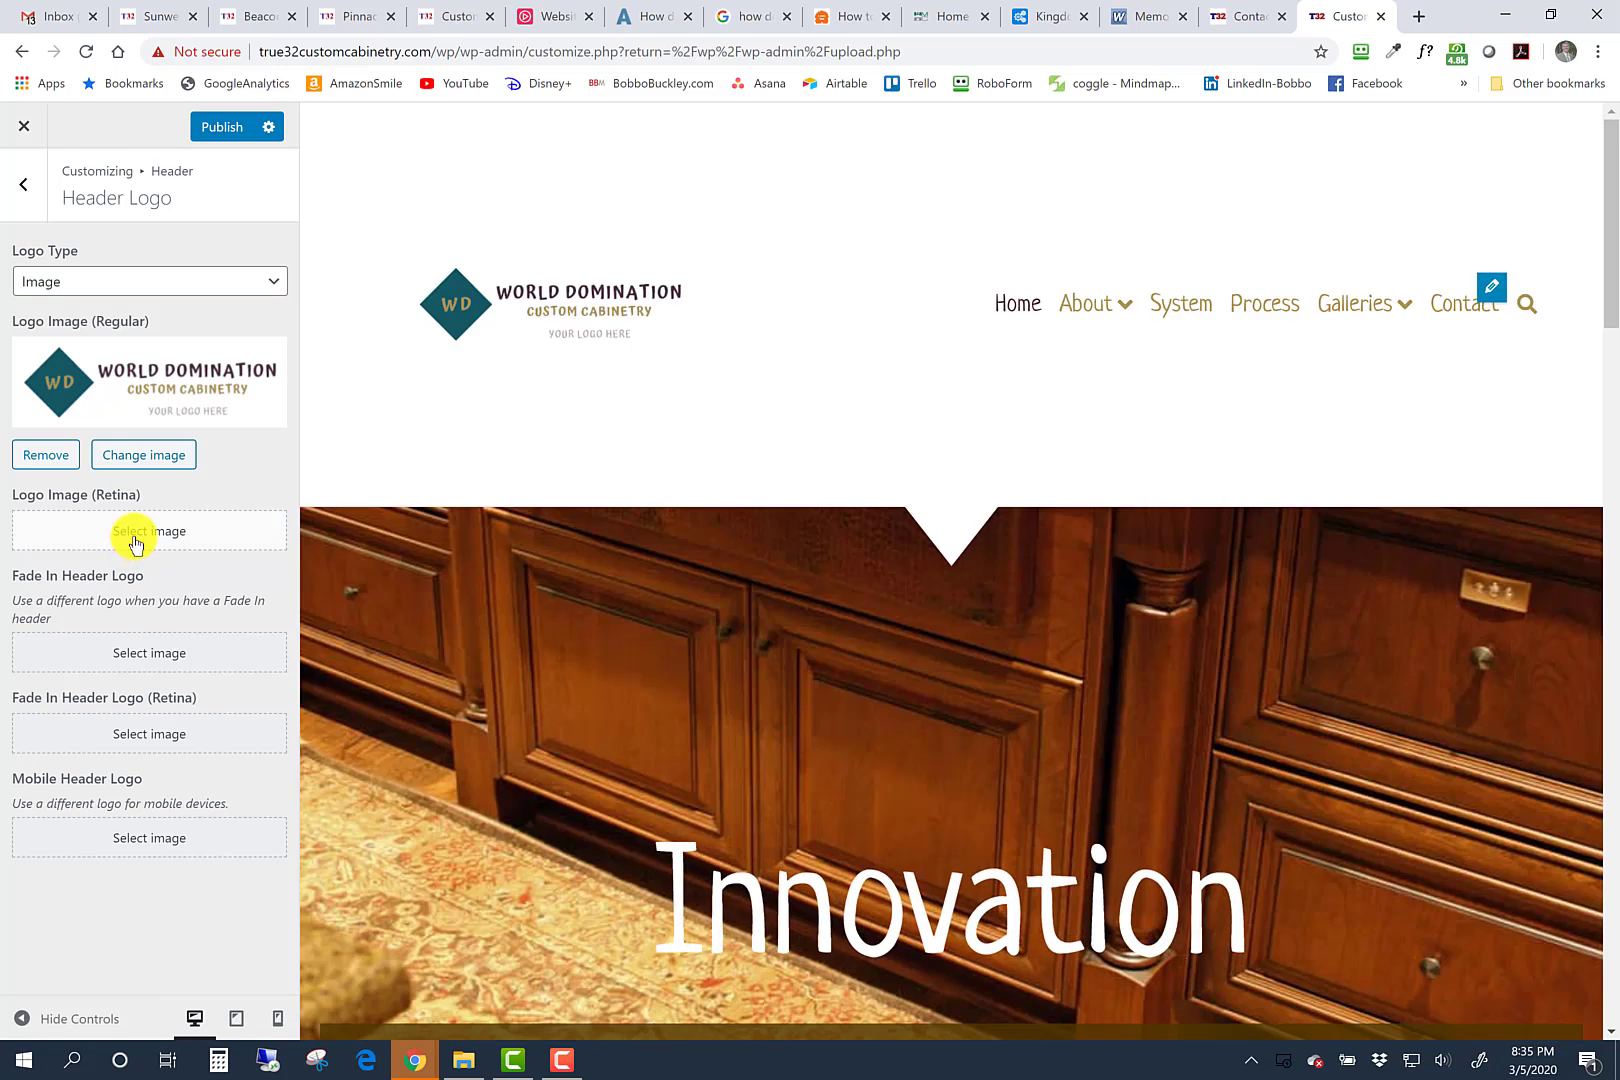
Step: Set the retina logo image to the same cropped LOGO_WorldDomination_002 picture and publish the header logo changes
click(134, 533)
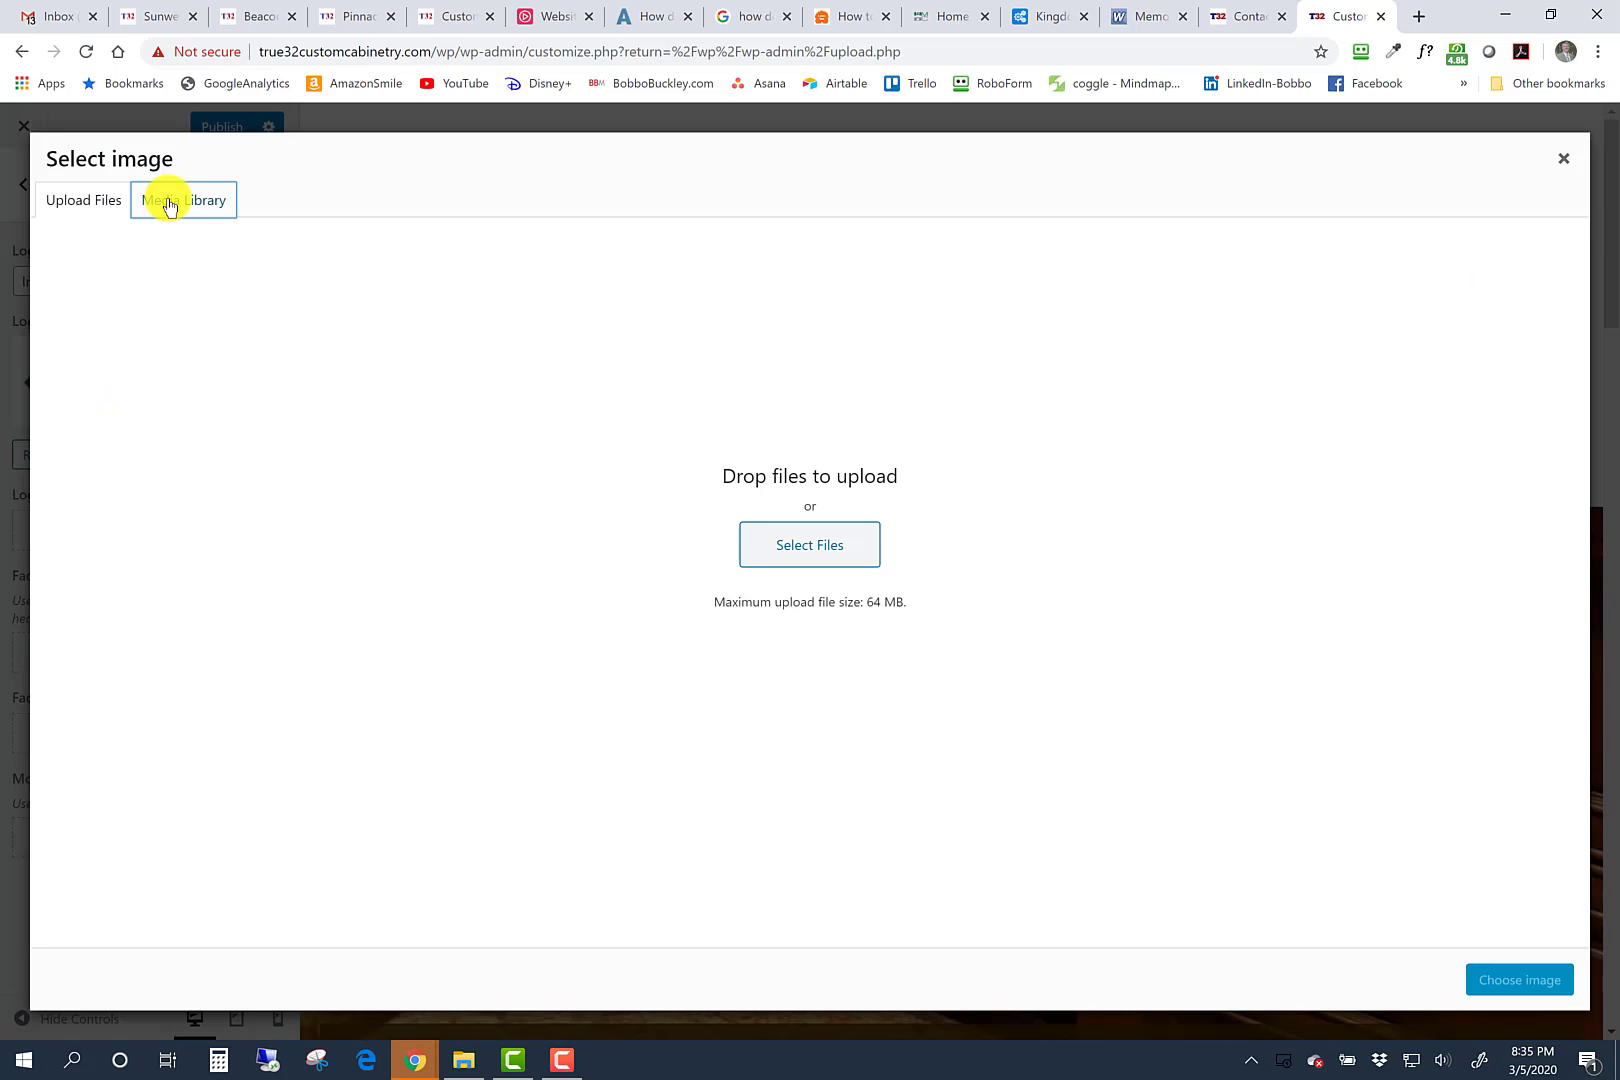
click(168, 205)
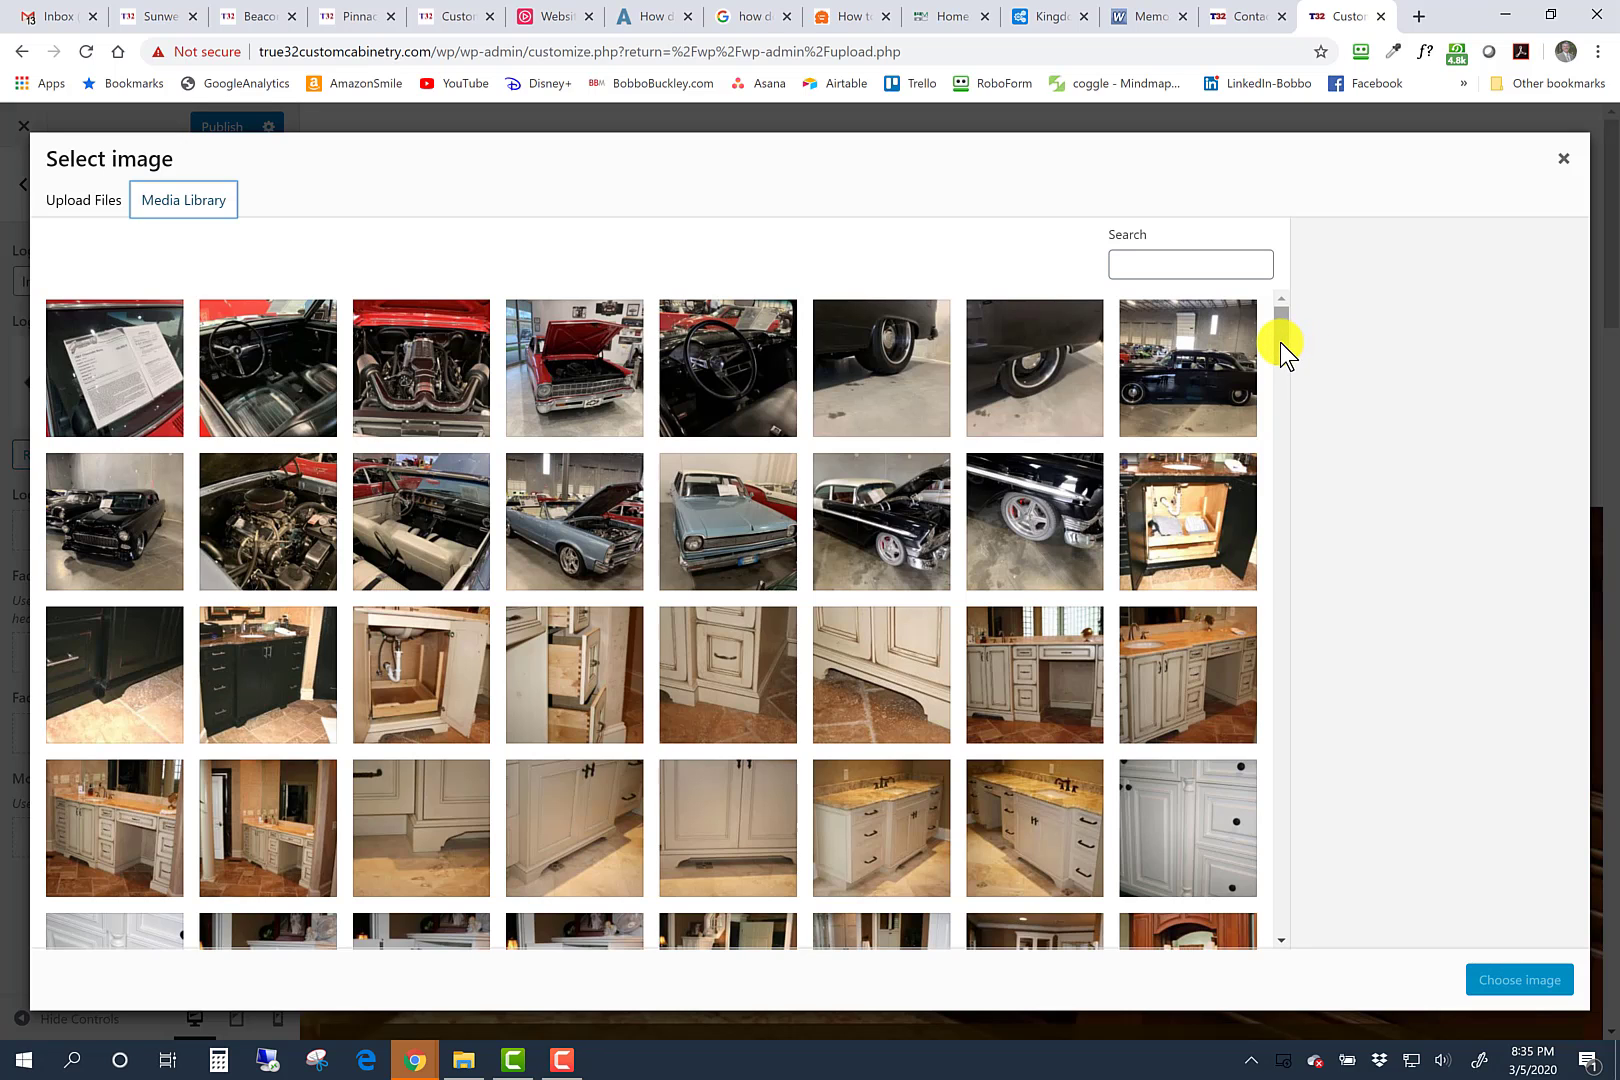
drag(1280, 343, 1266, 962)
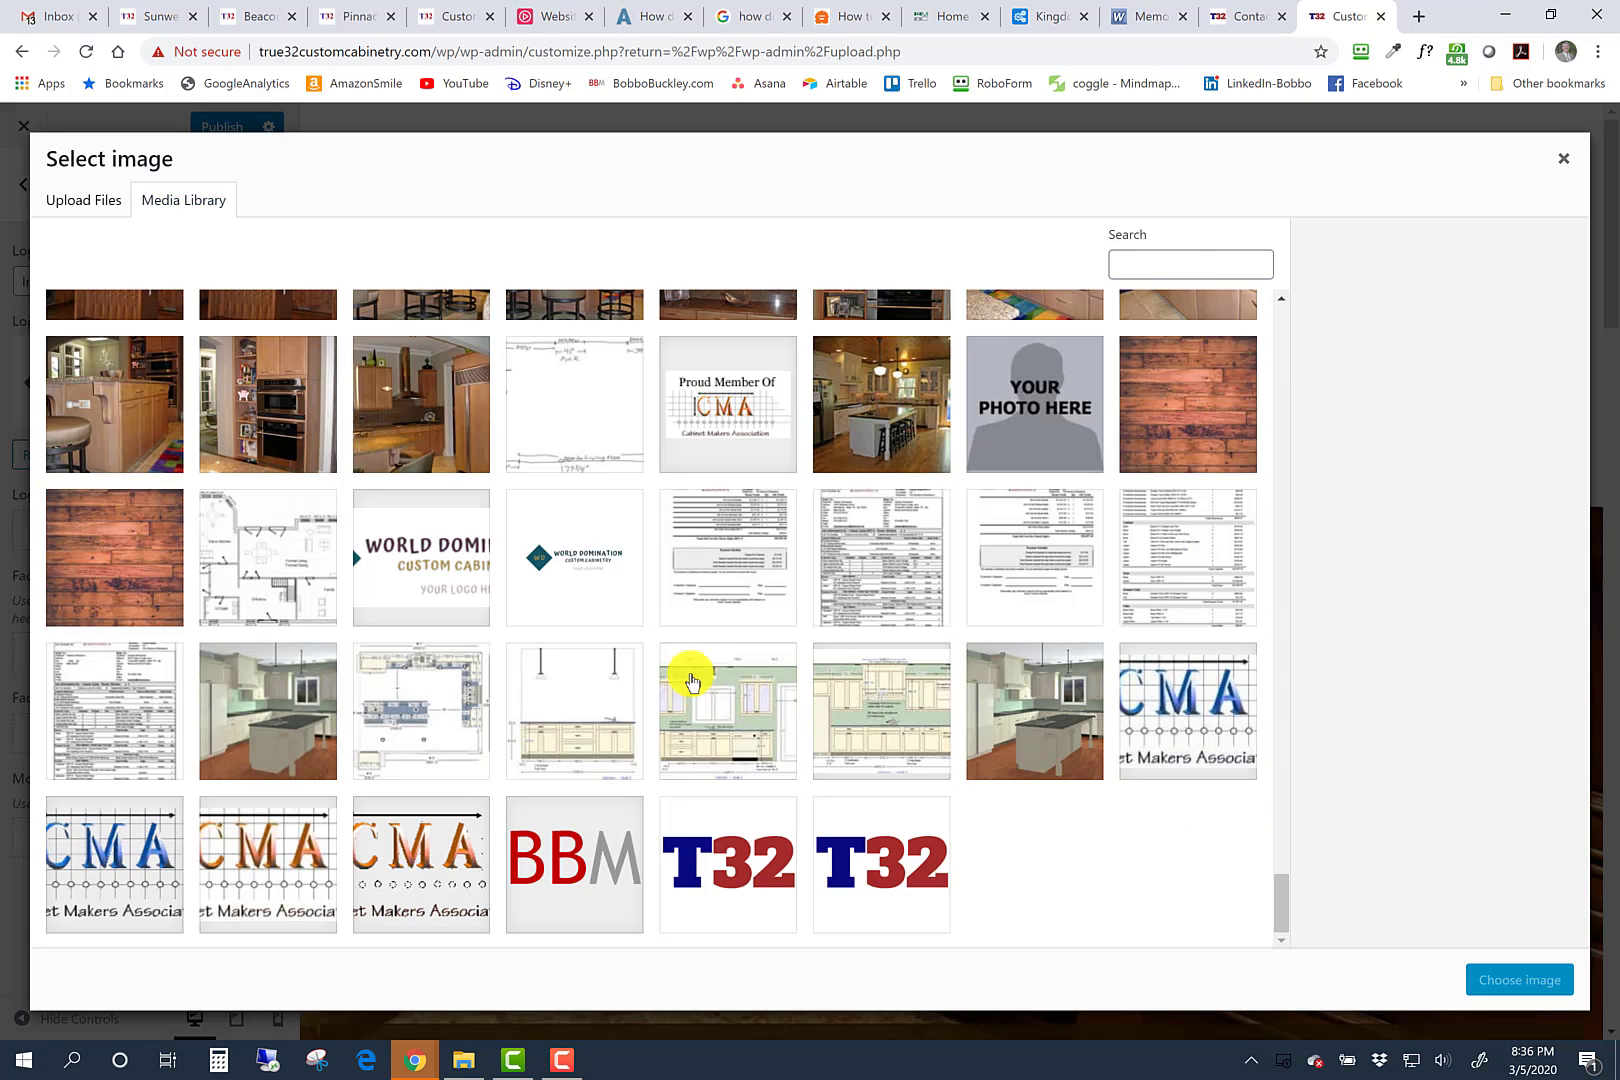
click(414, 546)
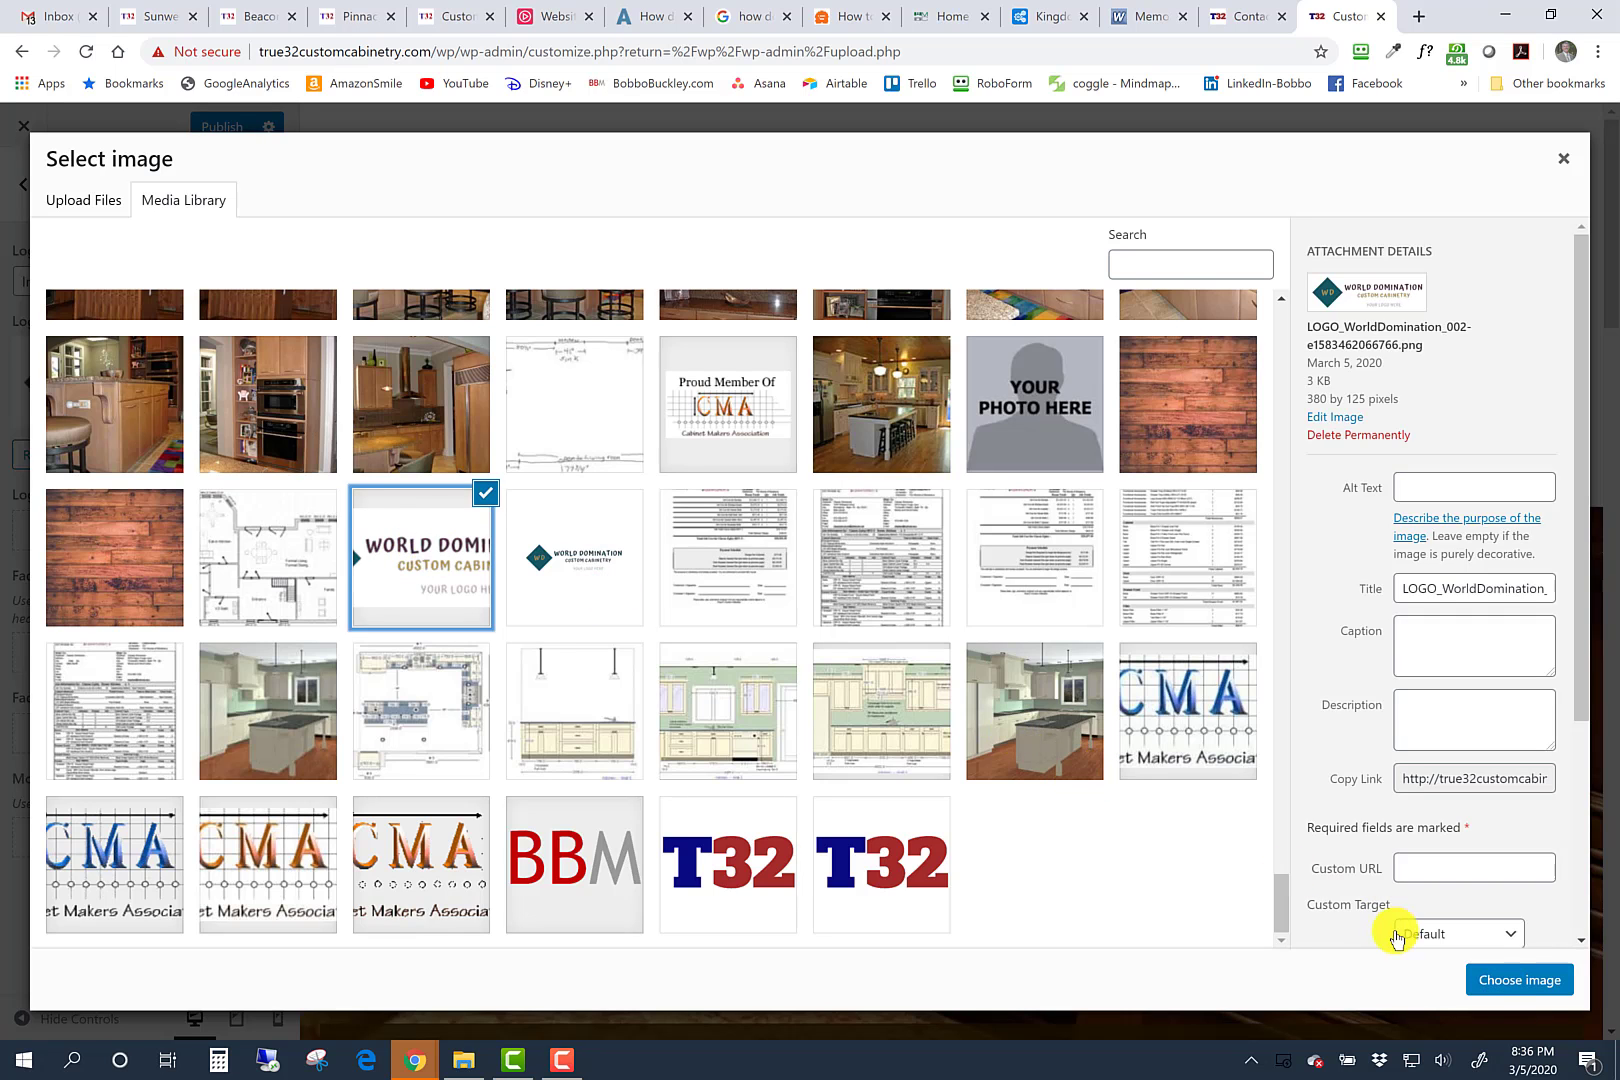
click(1522, 980)
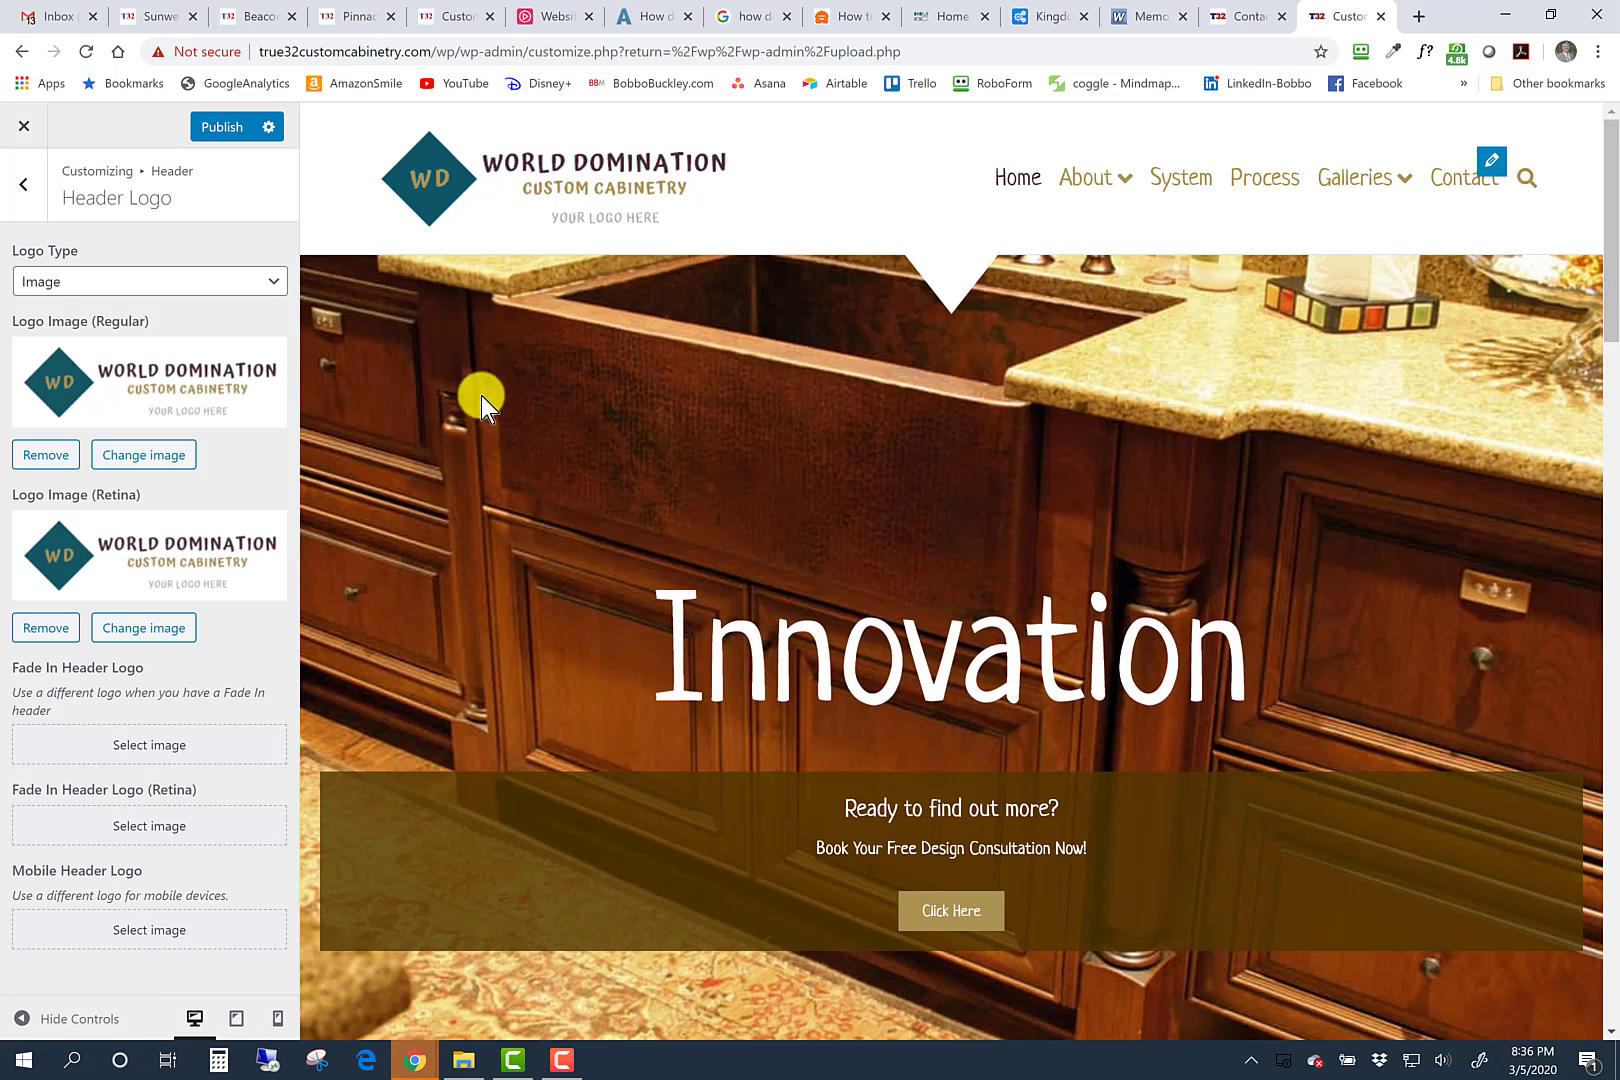
click(223, 135)
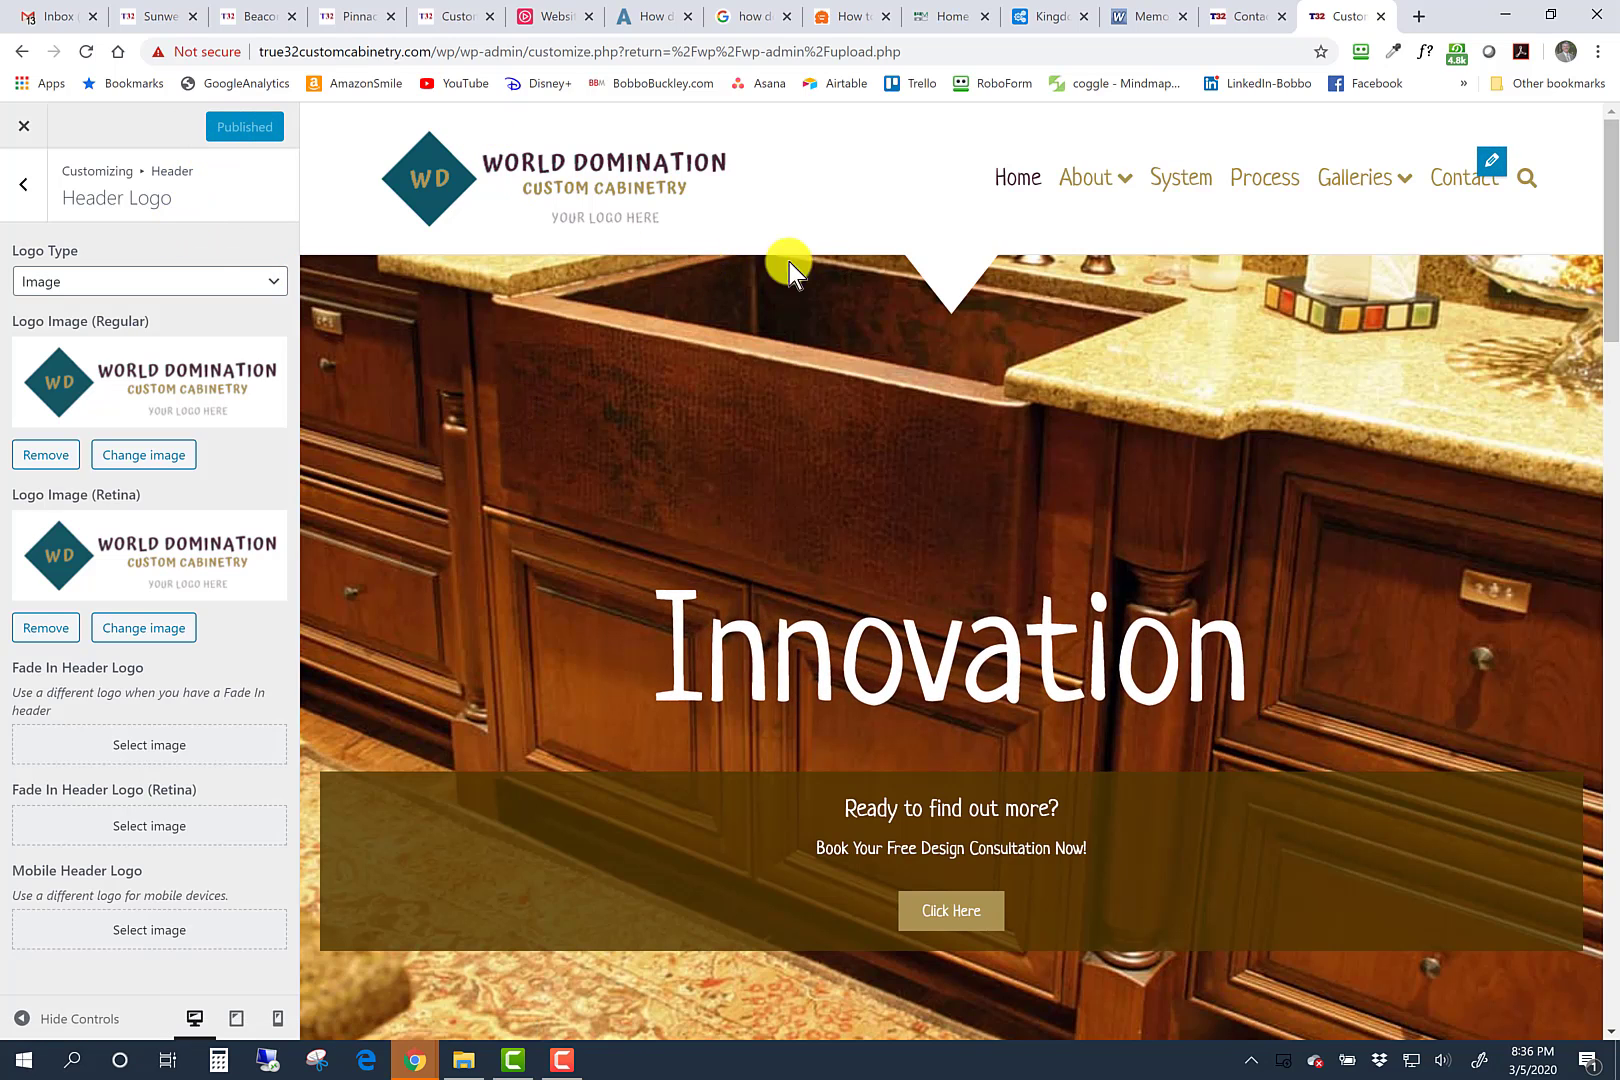